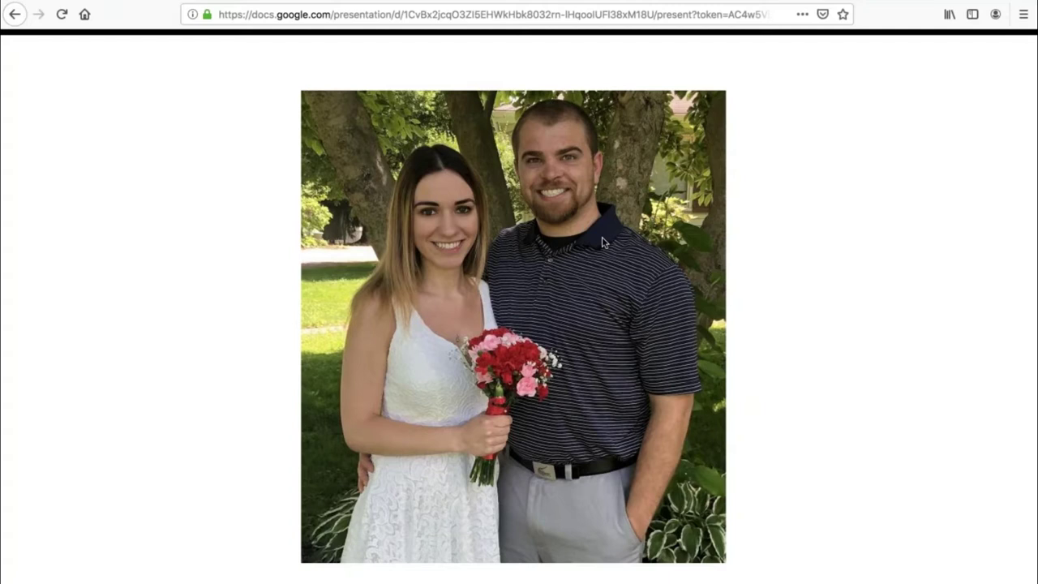
key(Right)
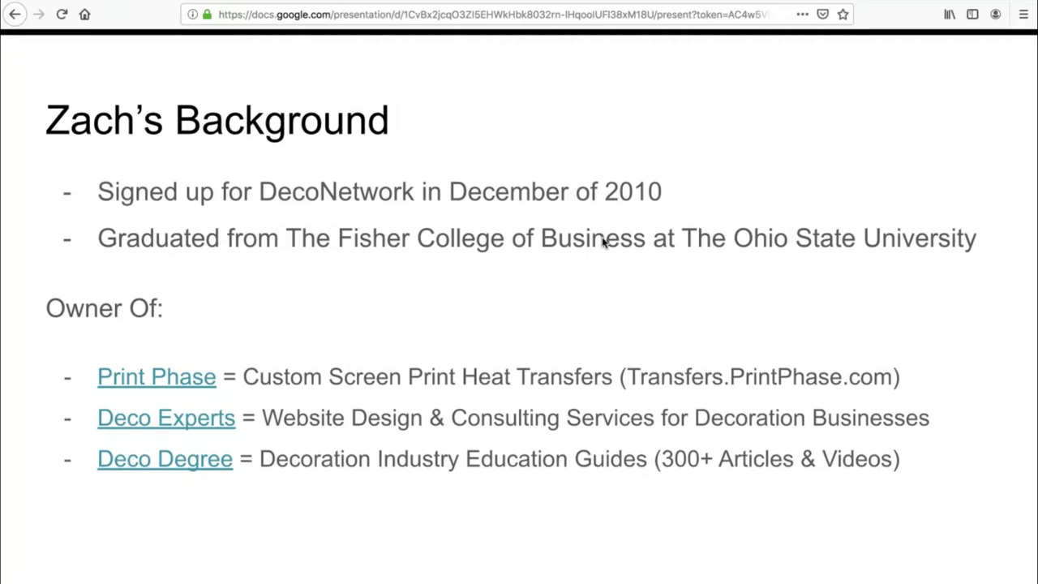
key(Right)
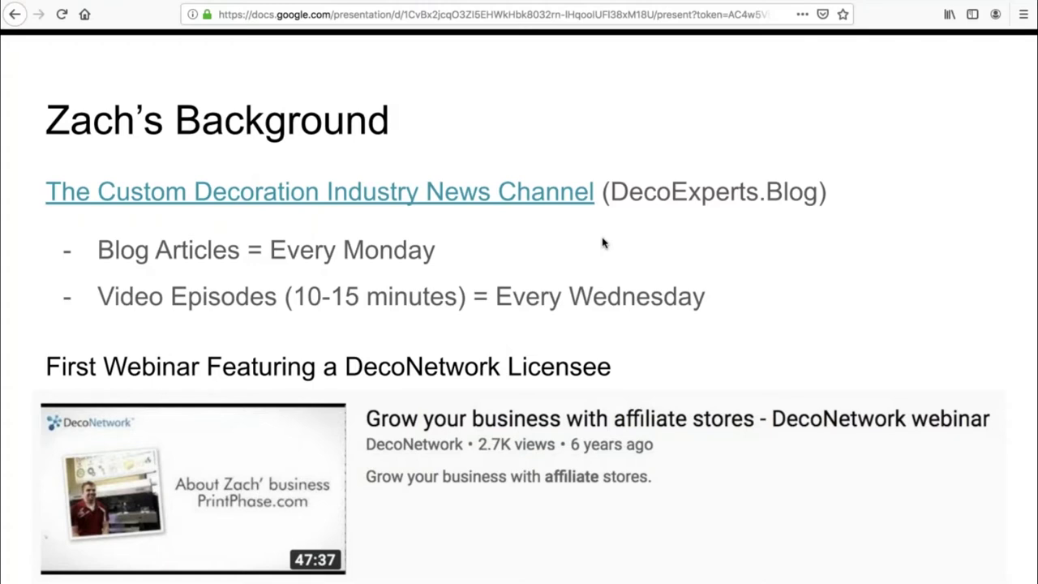
key(Right)
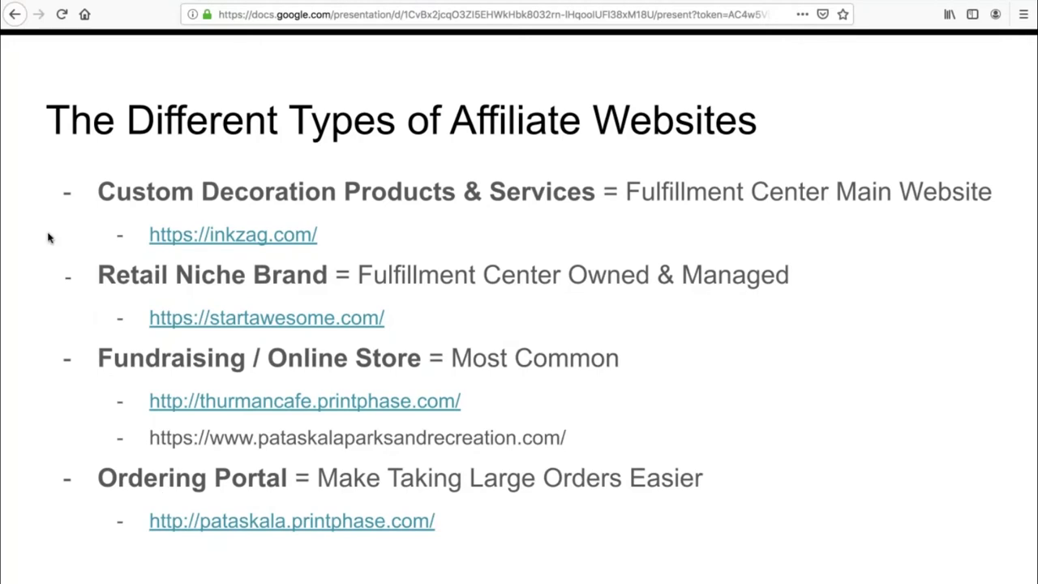
key(Right)
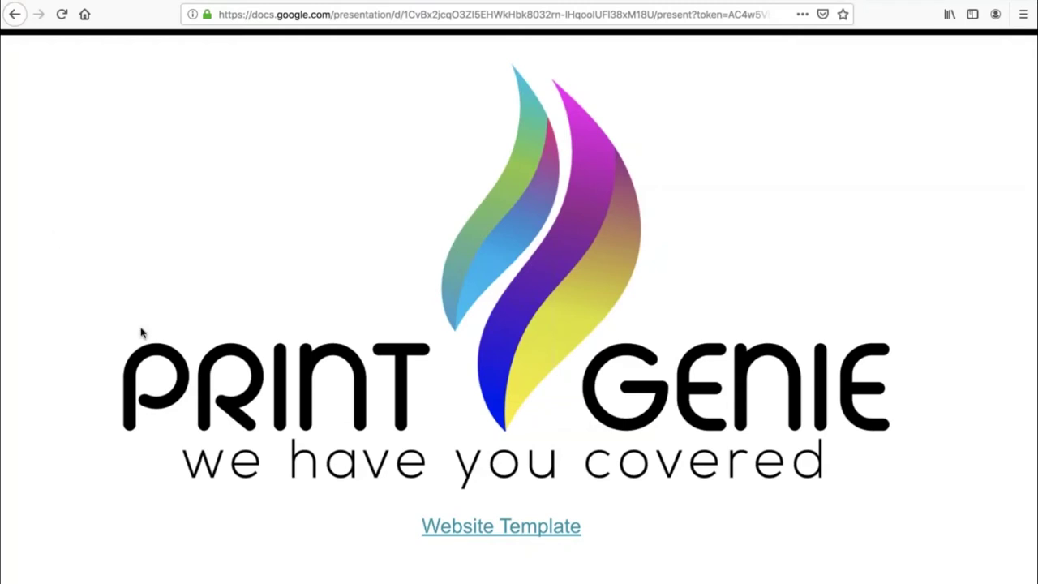
Follow the Website Template link to the customdecoration store's admin and open its website pages editor
click(460, 528)
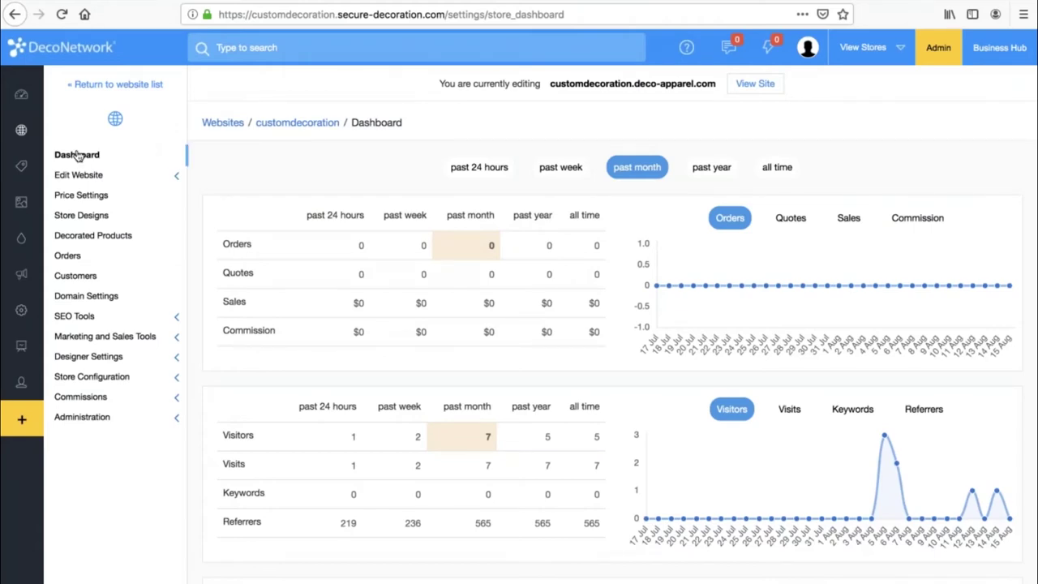
click(101, 177)
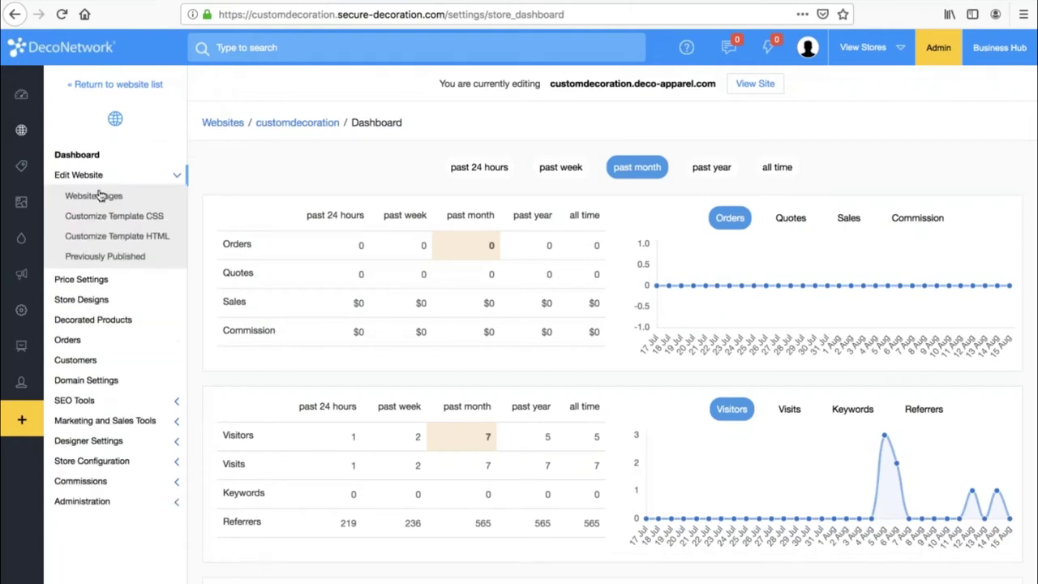
click(101, 197)
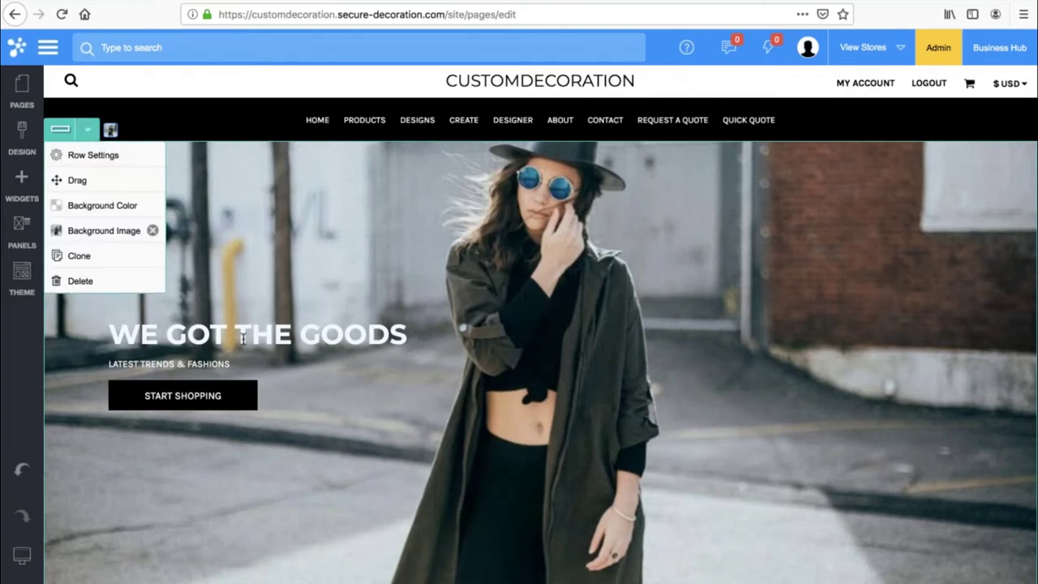
Nudge the Start Shopping button in the home page banner slightly downward and deselect it
click(224, 396)
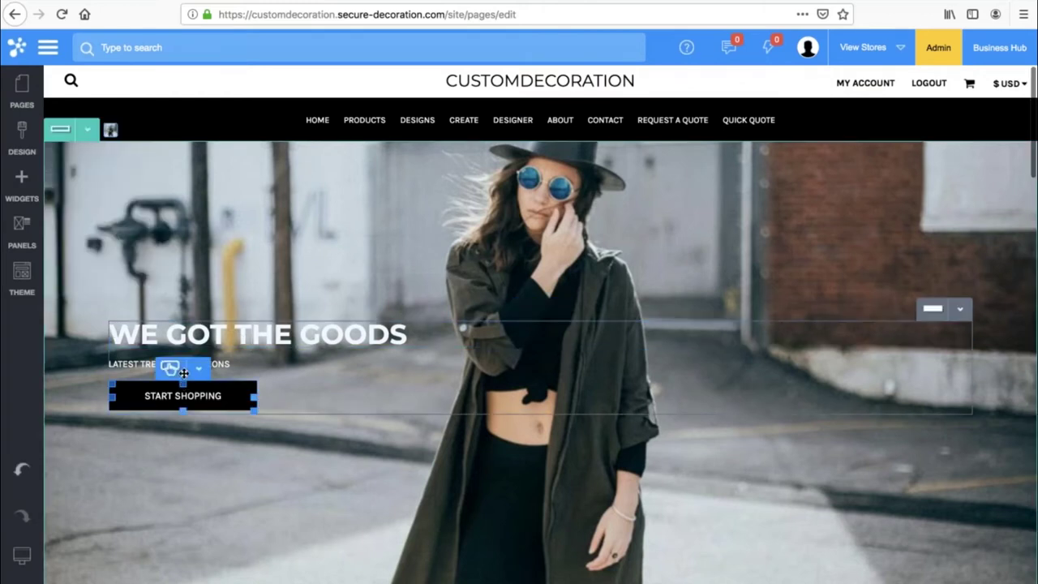
mouse_move(184, 382)
mouse_down()
mouse_move(185, 426)
mouse_move(185, 387)
mouse_up()
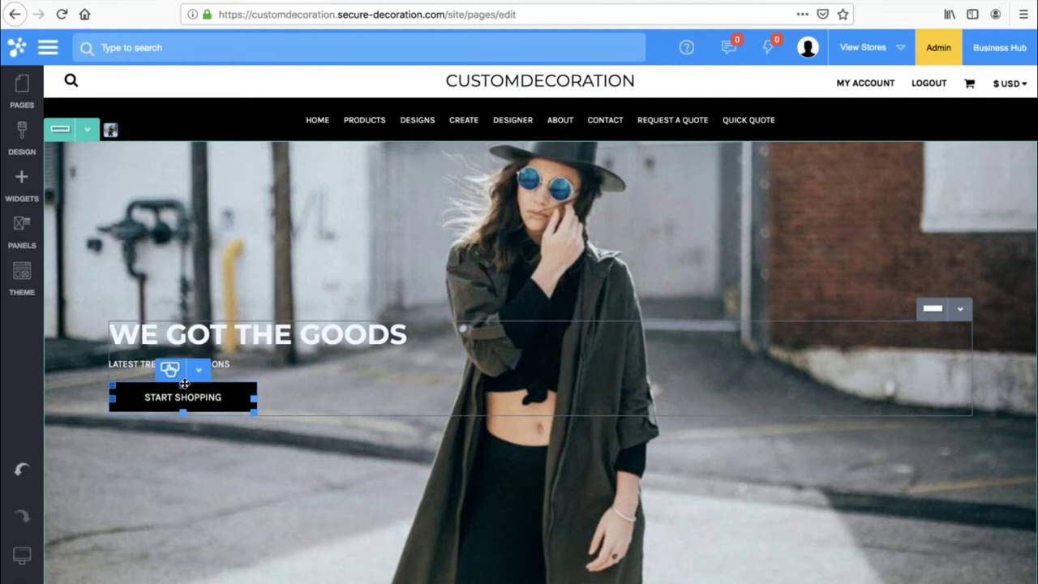
click(121, 276)
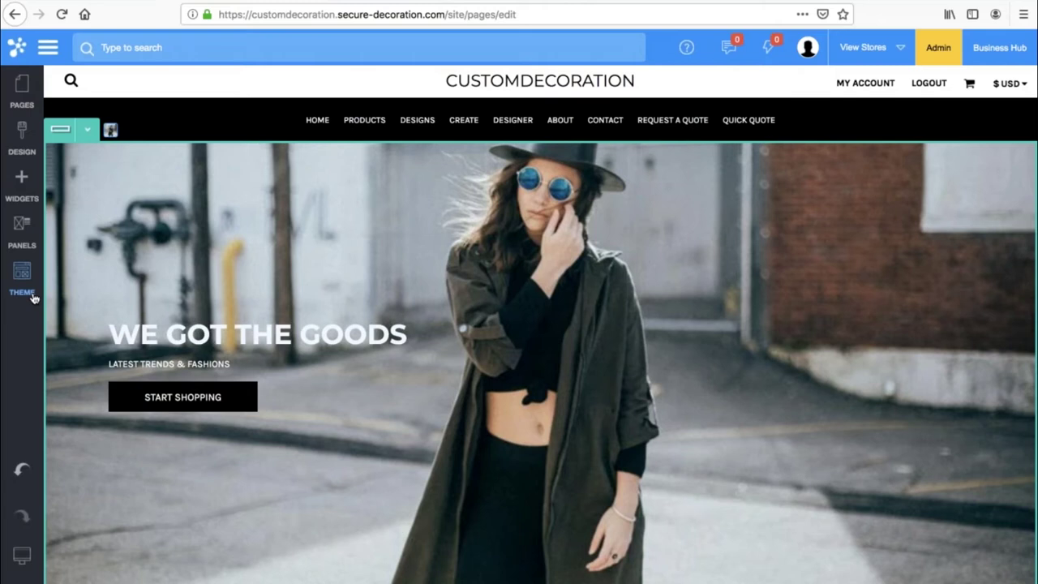
Apply the theme with the lacrosse players banner to the website, discarding the unsaved page changes
click(23, 289)
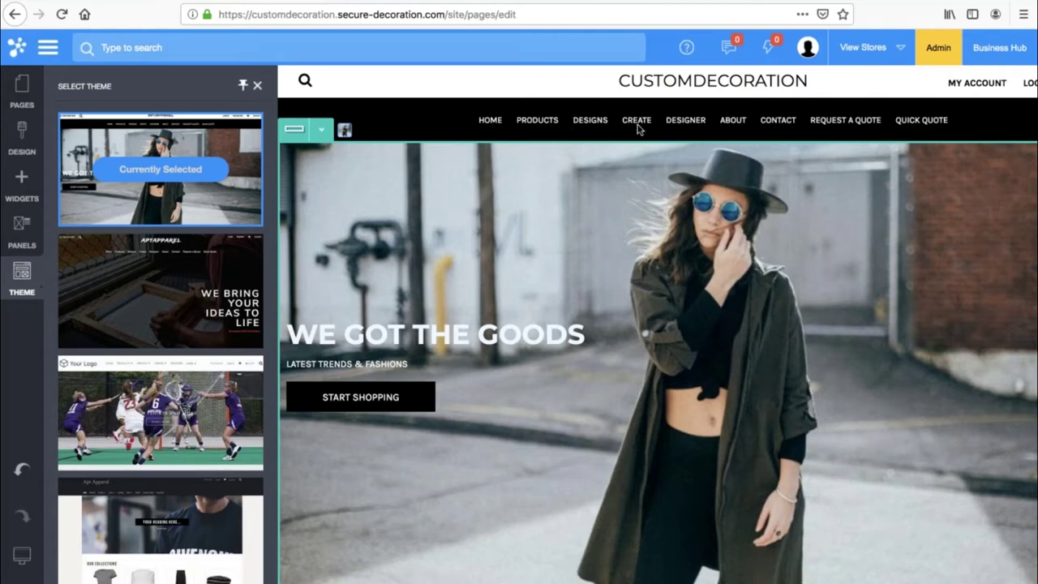
mouse_move(138, 418)
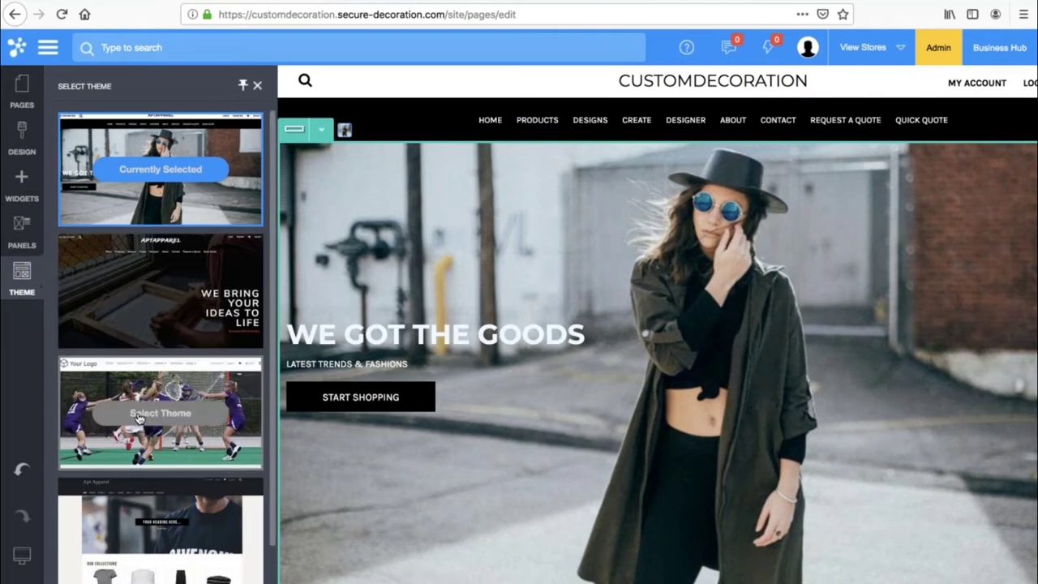
click(138, 415)
click(493, 454)
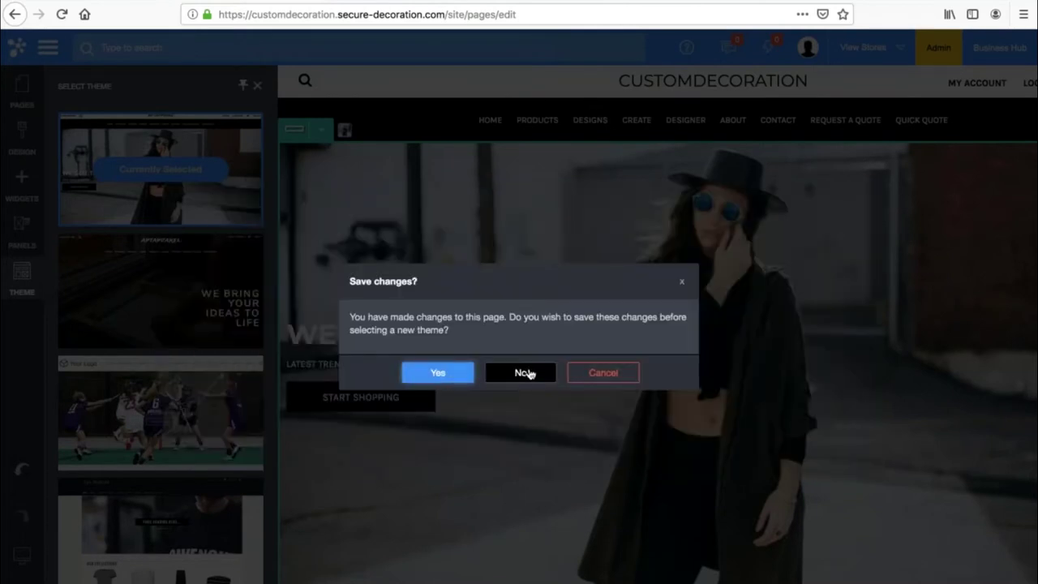
click(525, 373)
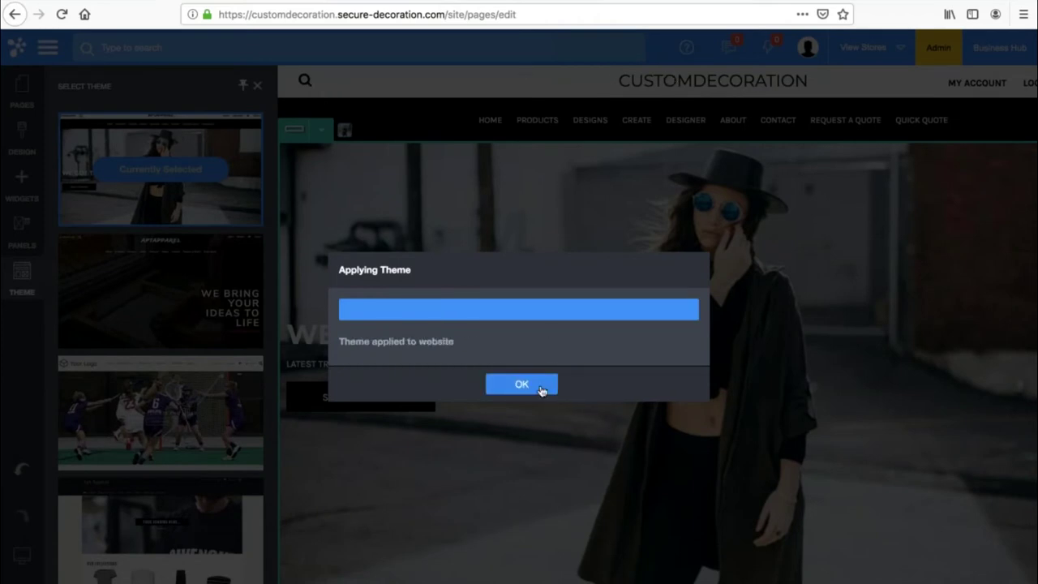
click(541, 391)
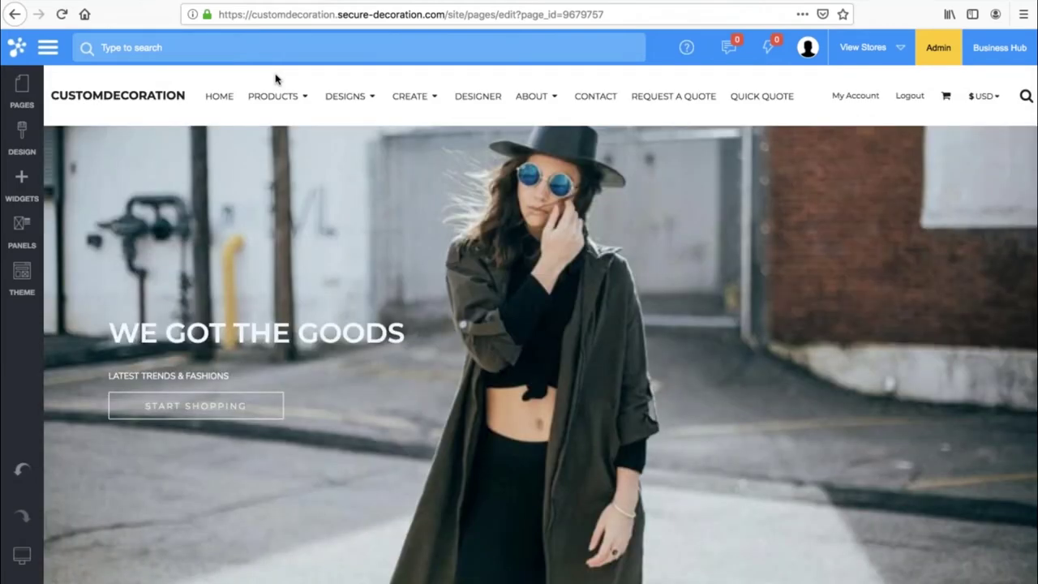
Rename the Create page as Customizable Products in the site navigation and save the page
mouse_move(531, 134)
click(17, 97)
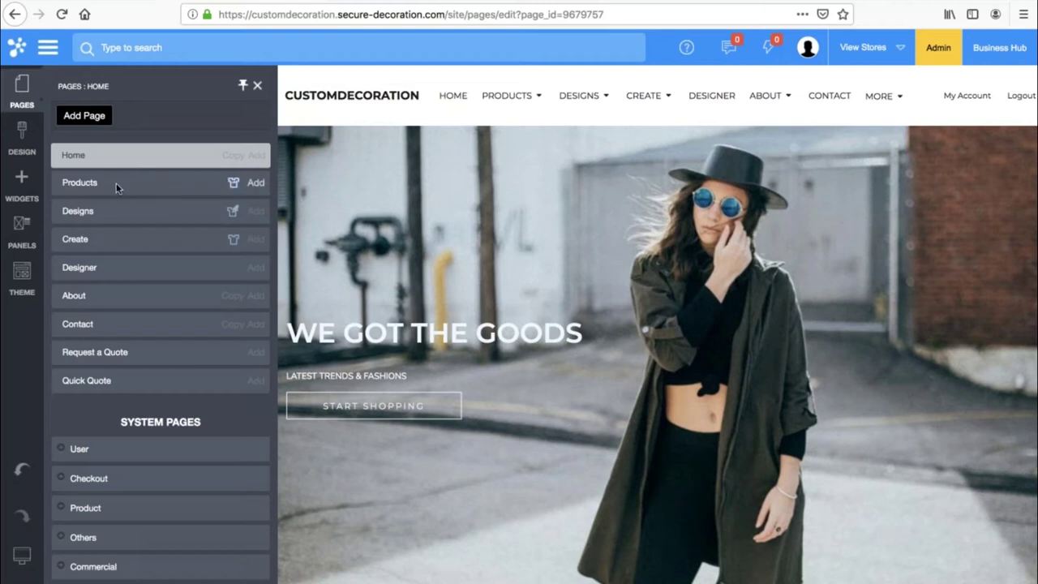
click(76, 243)
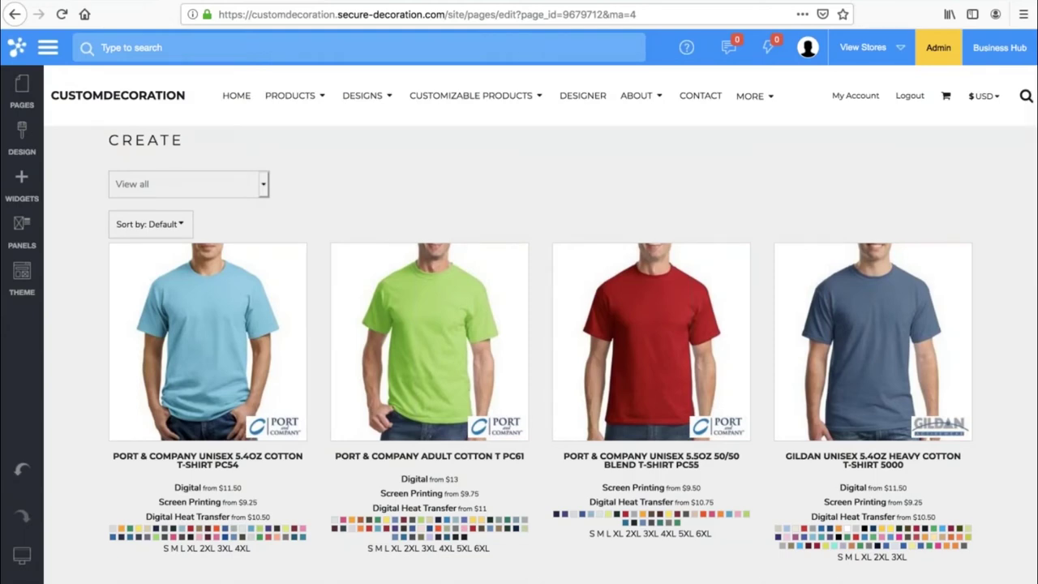
key(ctrl+s)
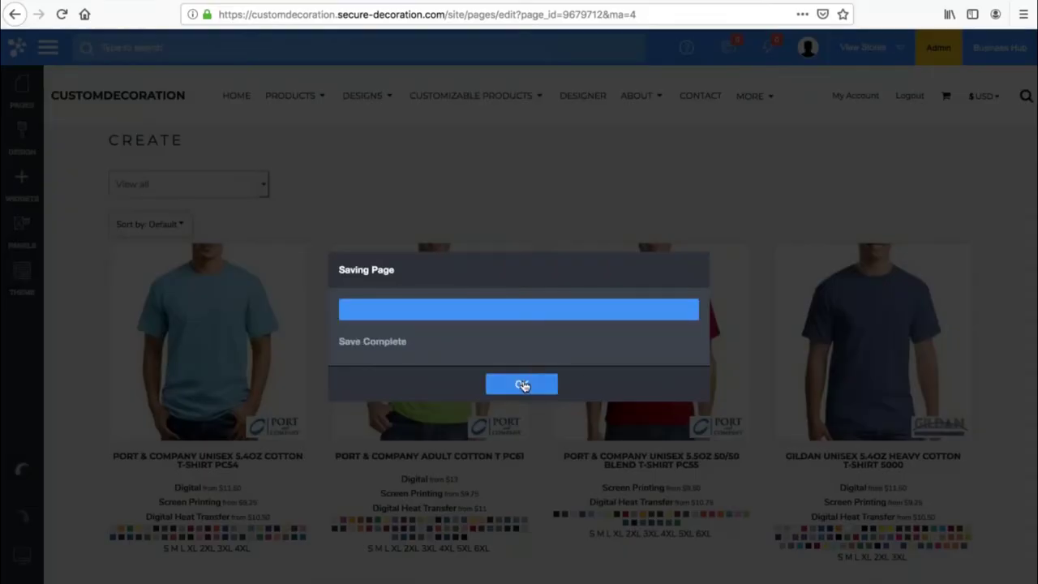
click(522, 384)
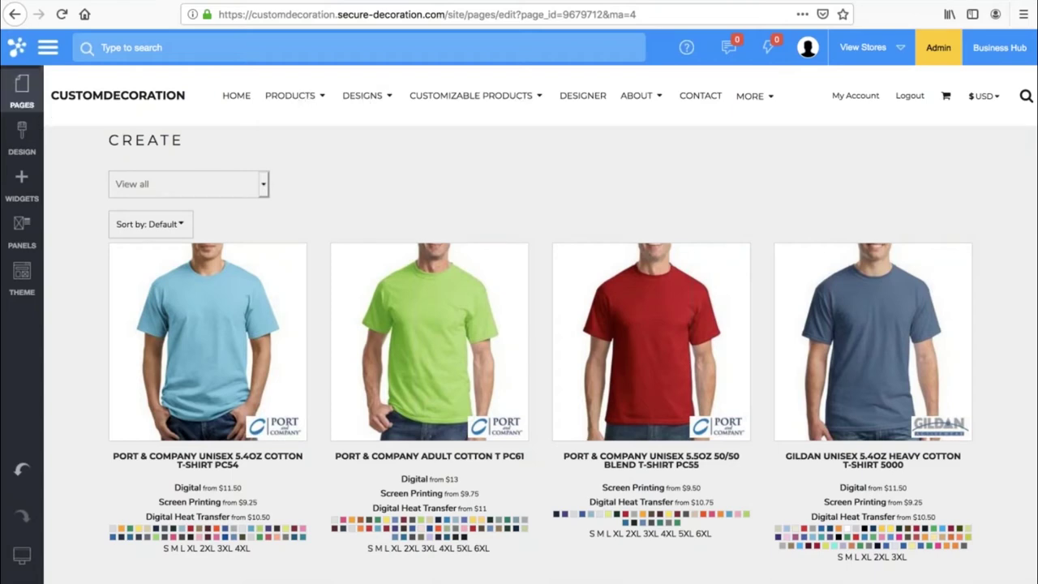
Rename the Designs page as Browse Designs in the site navigation and save the page
click(22, 91)
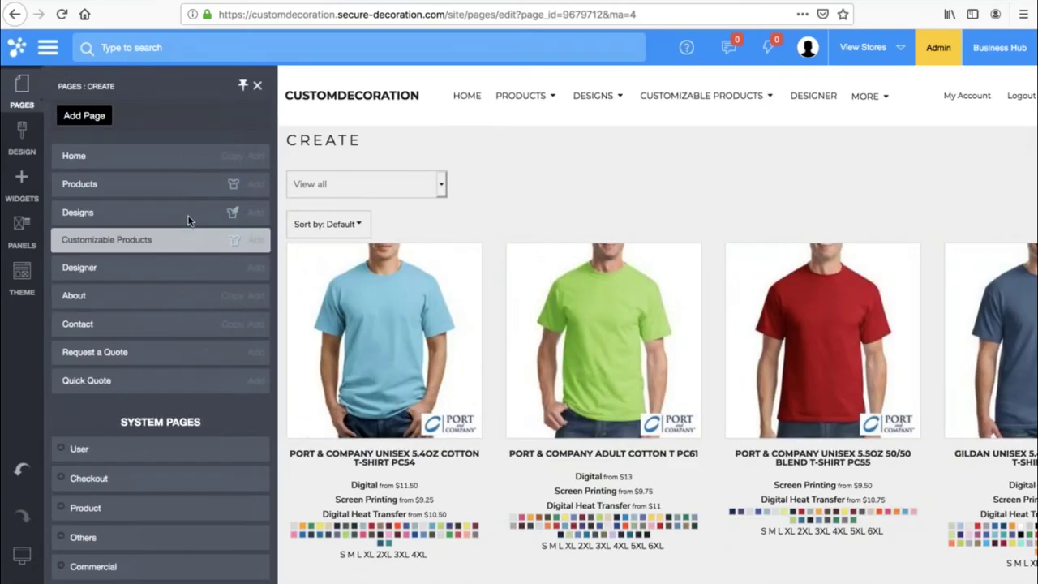
click(79, 213)
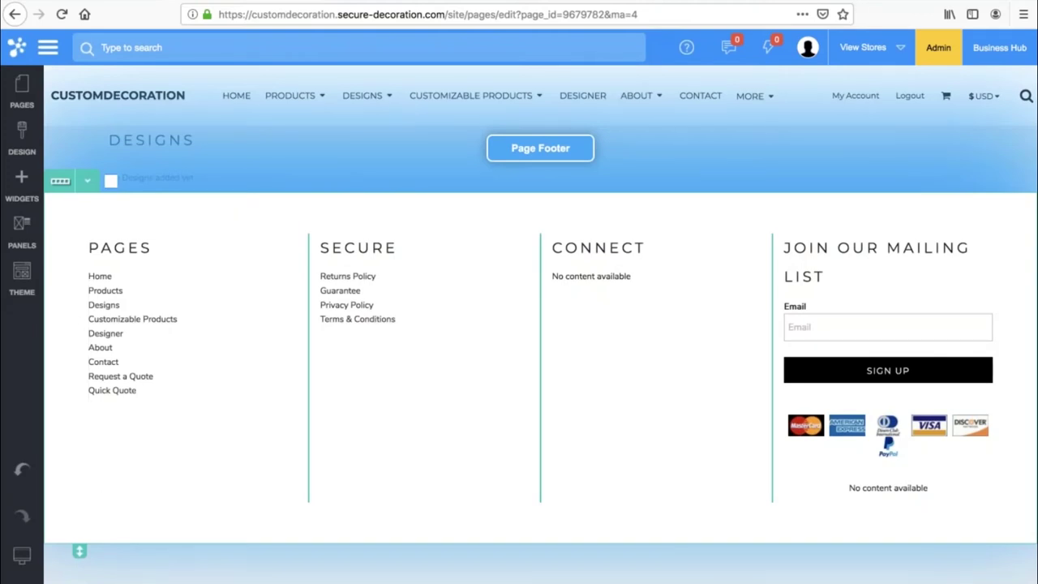
text(Browse)
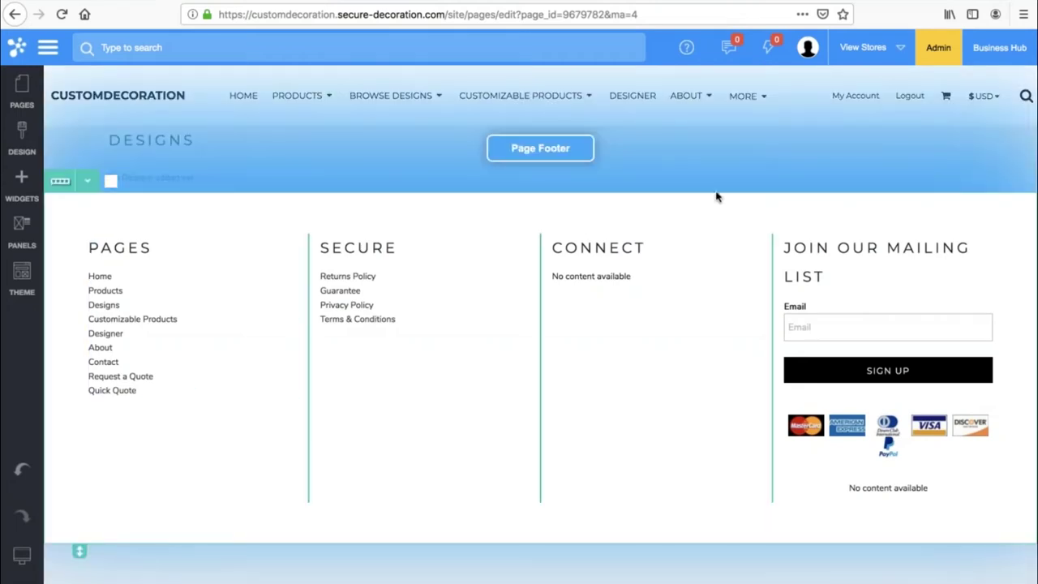
click(407, 159)
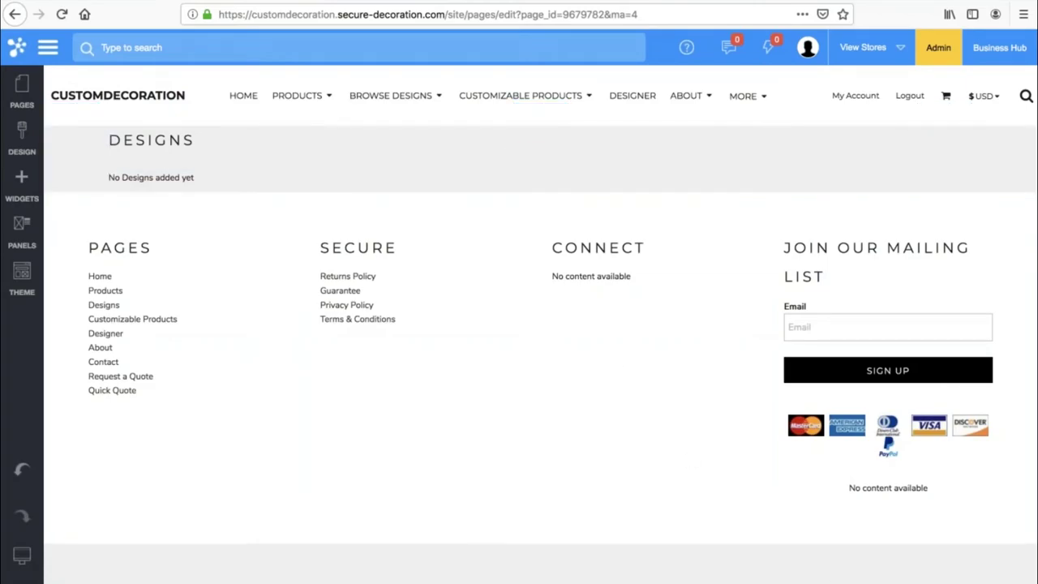
key(ctrl+s)
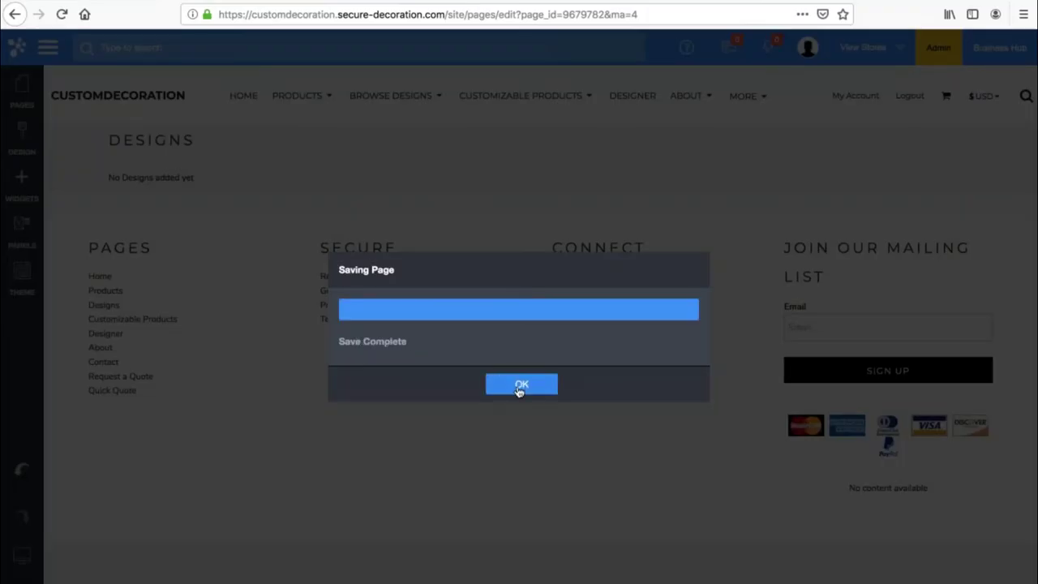
click(520, 386)
Rename the Products page as Retail Products in the site navigation and save the page
click(22, 88)
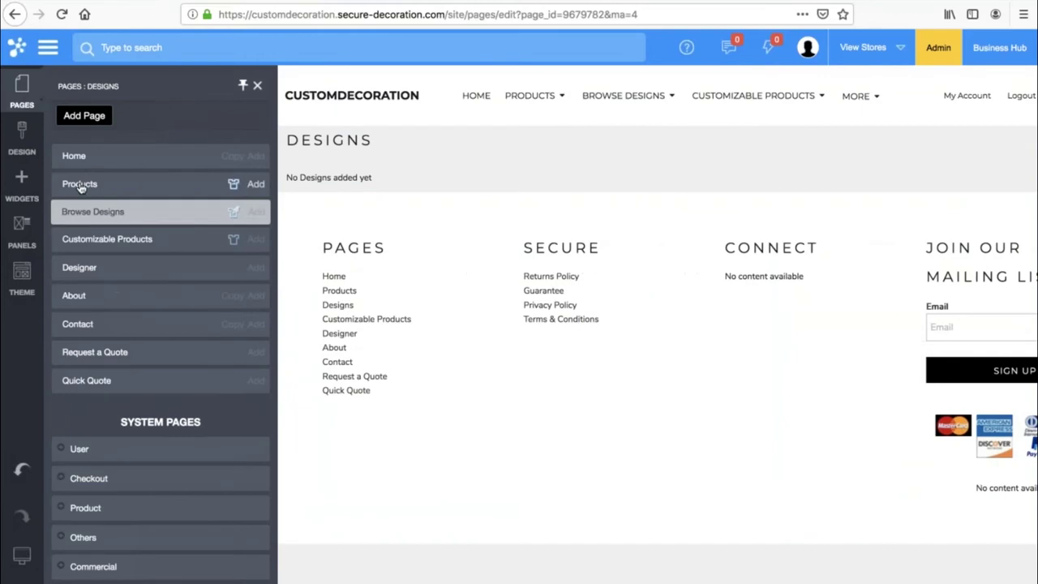
click(80, 184)
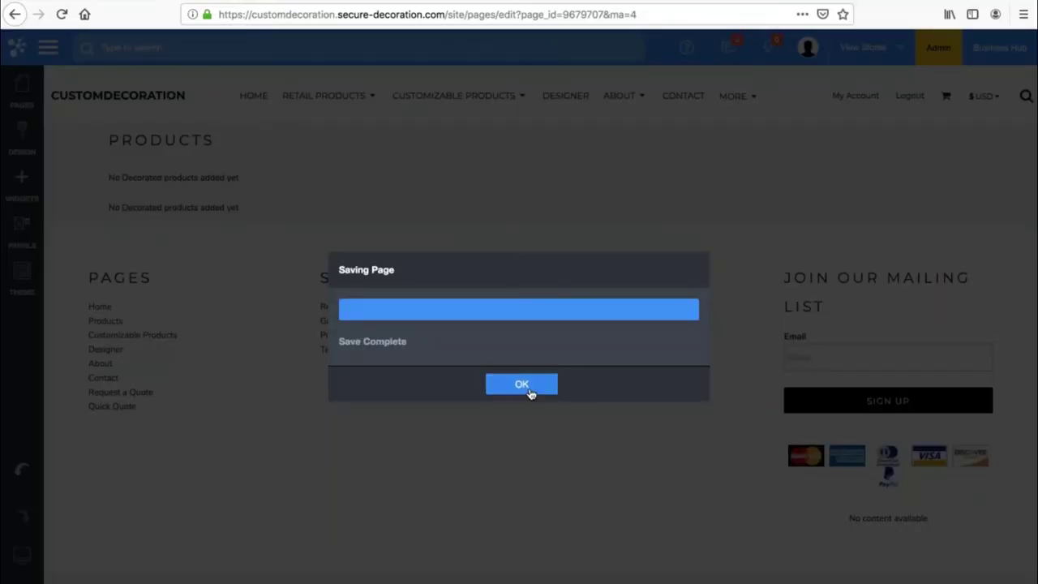
click(528, 387)
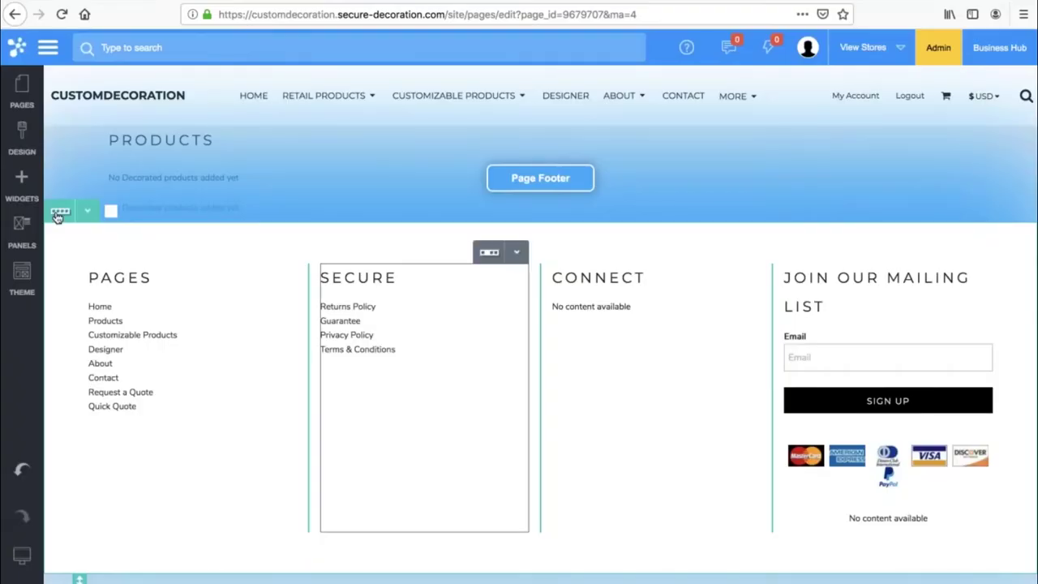
Move the Retail Products and Browse Designs pages to the end of the page list, below Quick Quote
click(21, 105)
drag(81, 181, 132, 407)
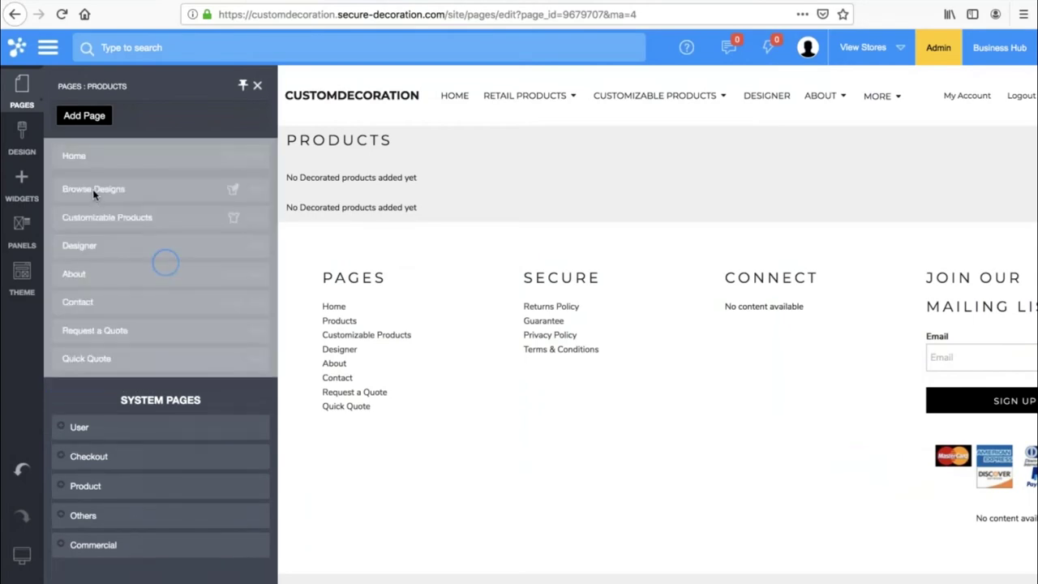
drag(93, 189, 130, 393)
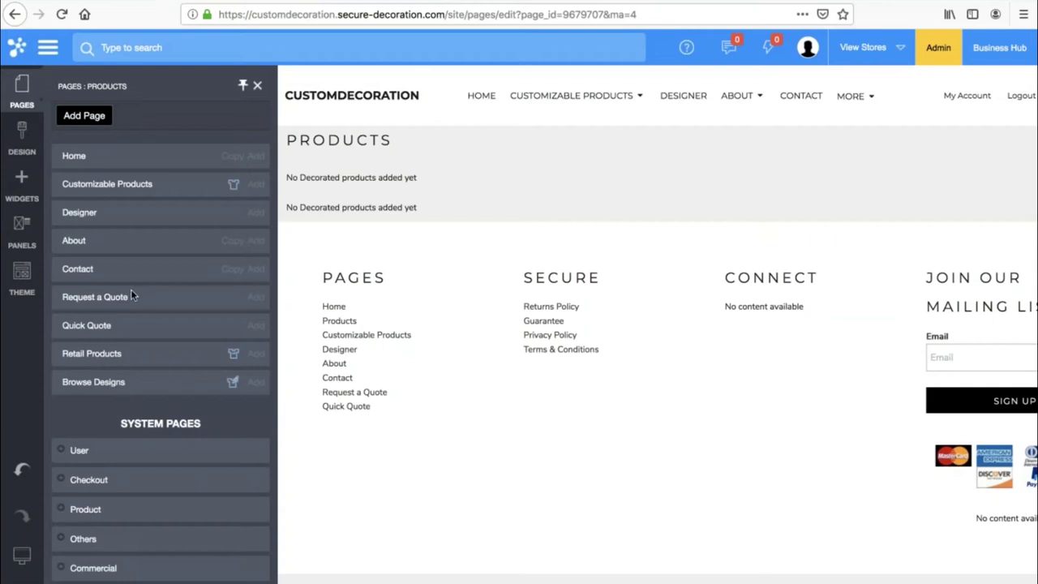
Open the Designer page, accept its page settings with status On and the Default template, and save the page
click(95, 189)
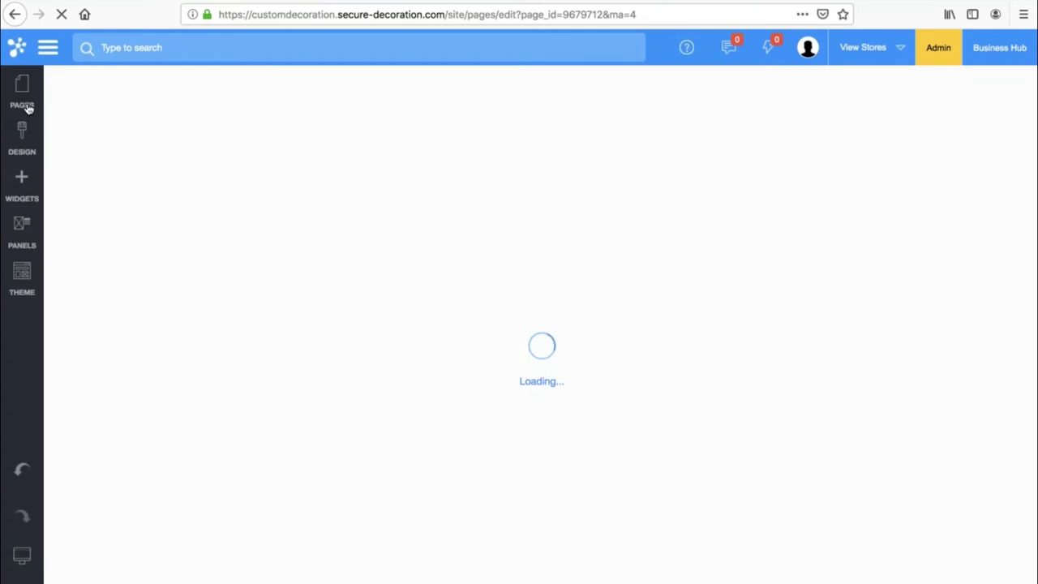
click(27, 107)
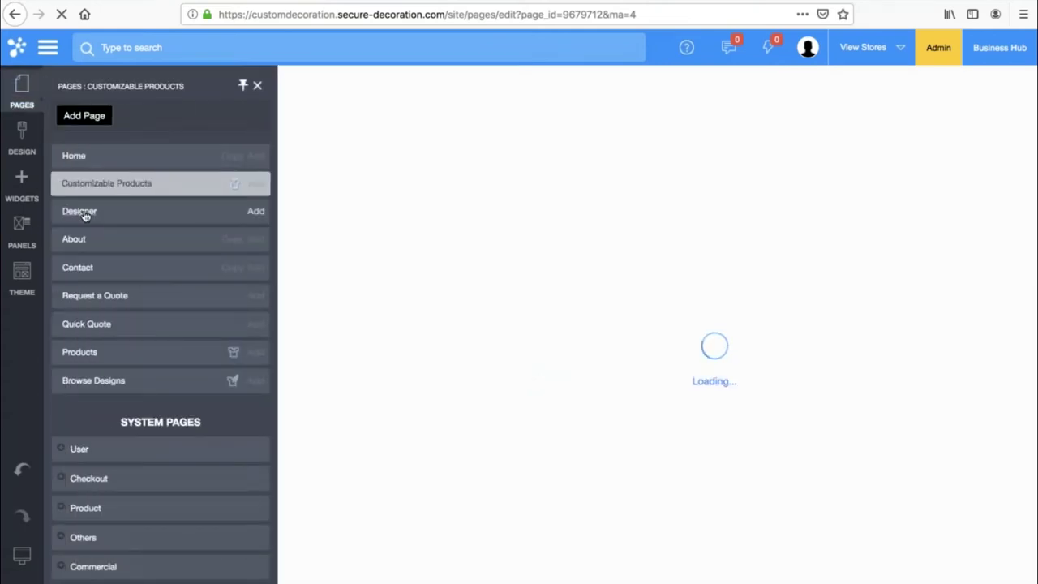
click(84, 213)
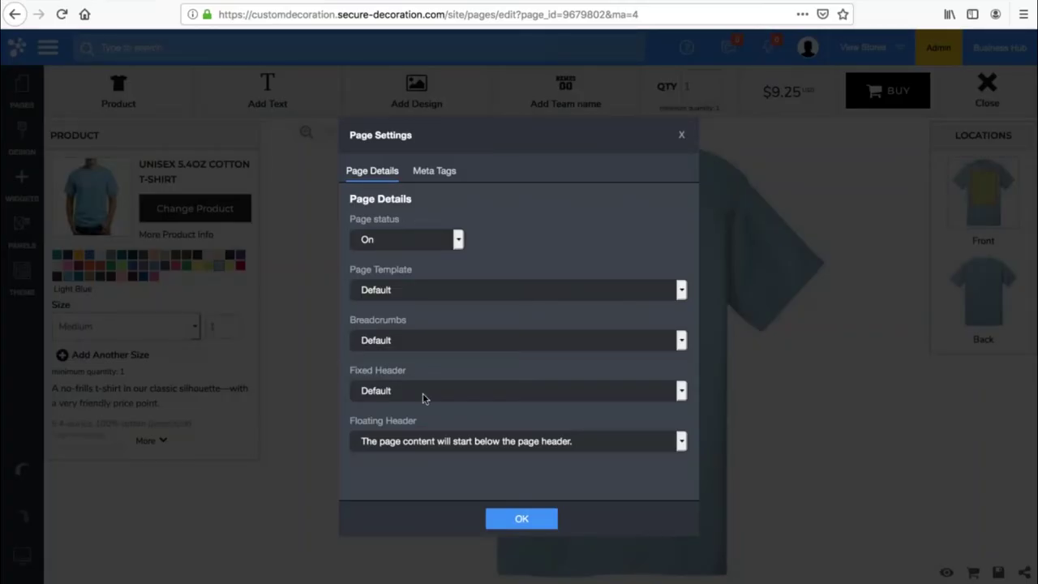
click(521, 519)
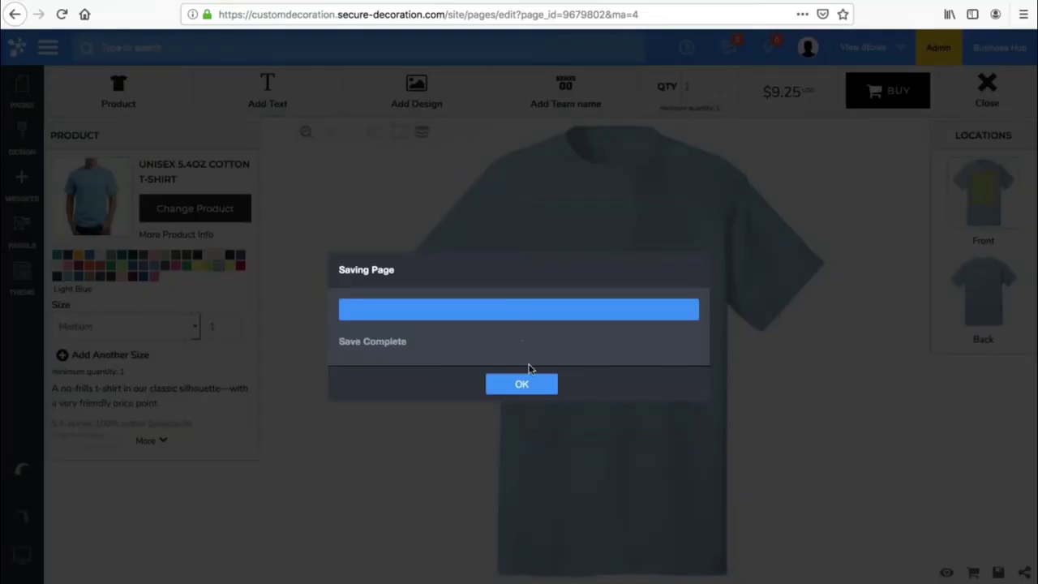
click(524, 383)
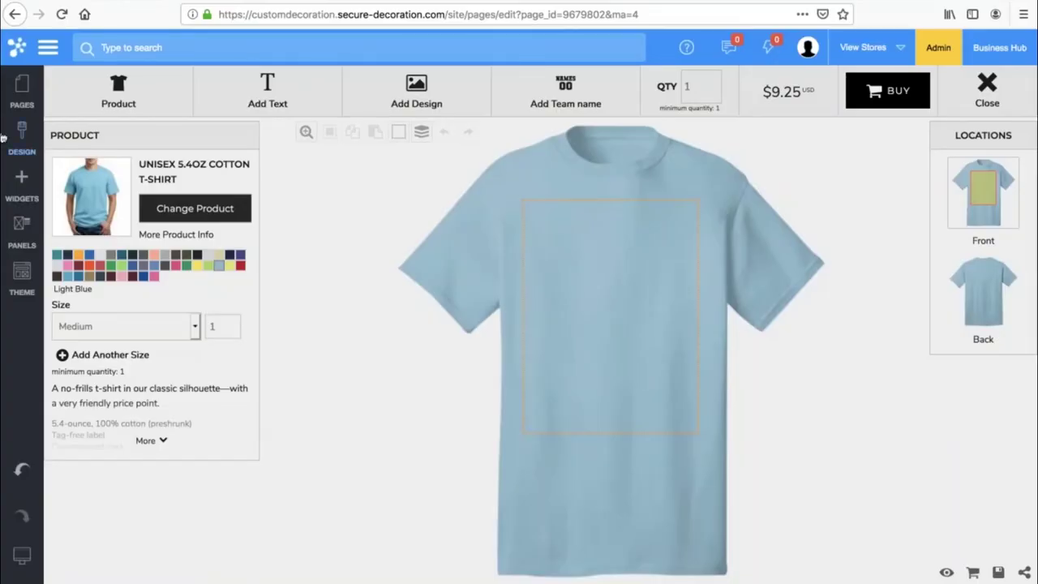
Open the About page to view its content, and open the Contact page for editing
click(22, 83)
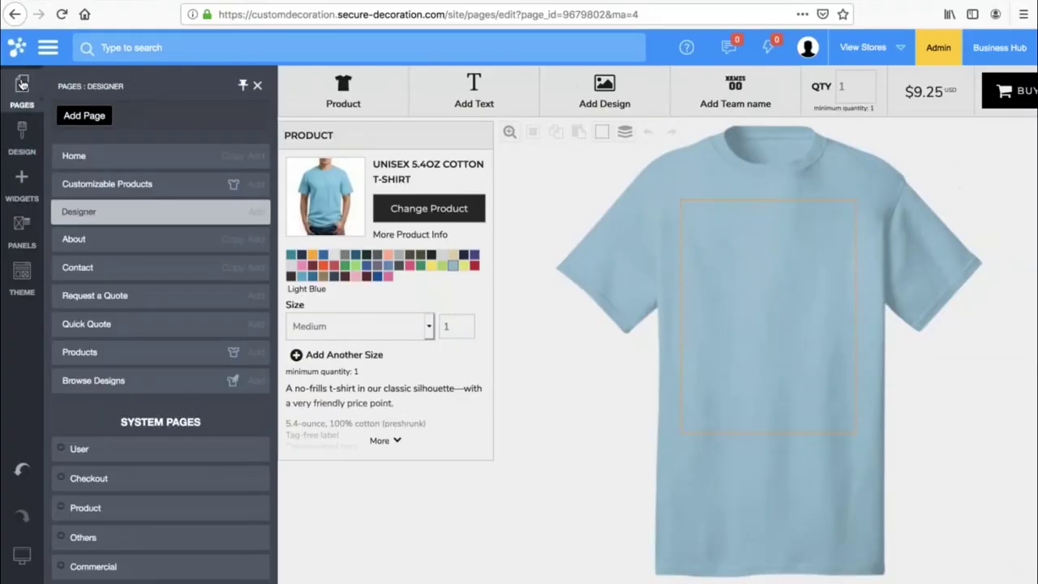
click(74, 240)
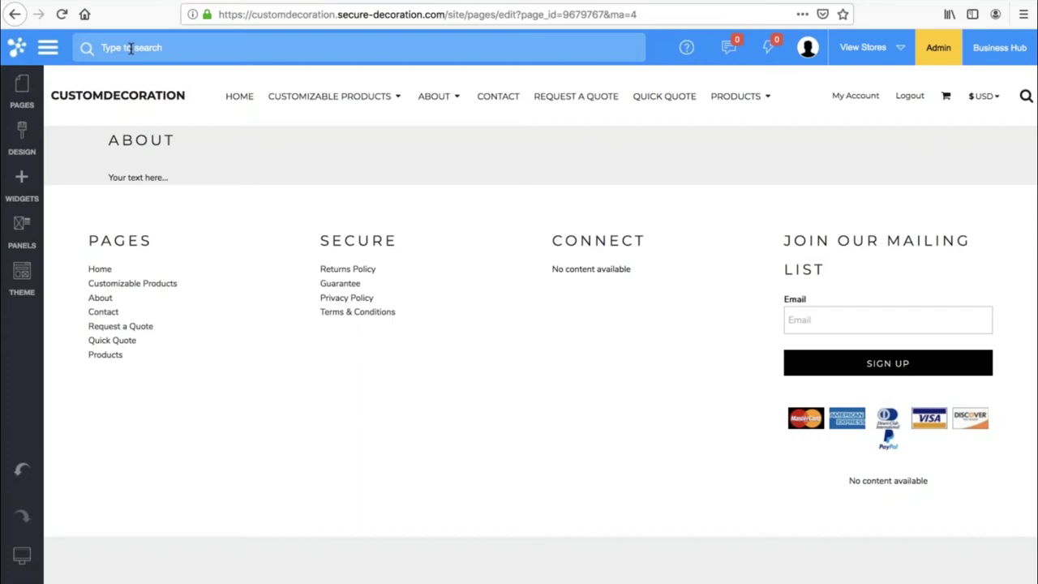
click(20, 87)
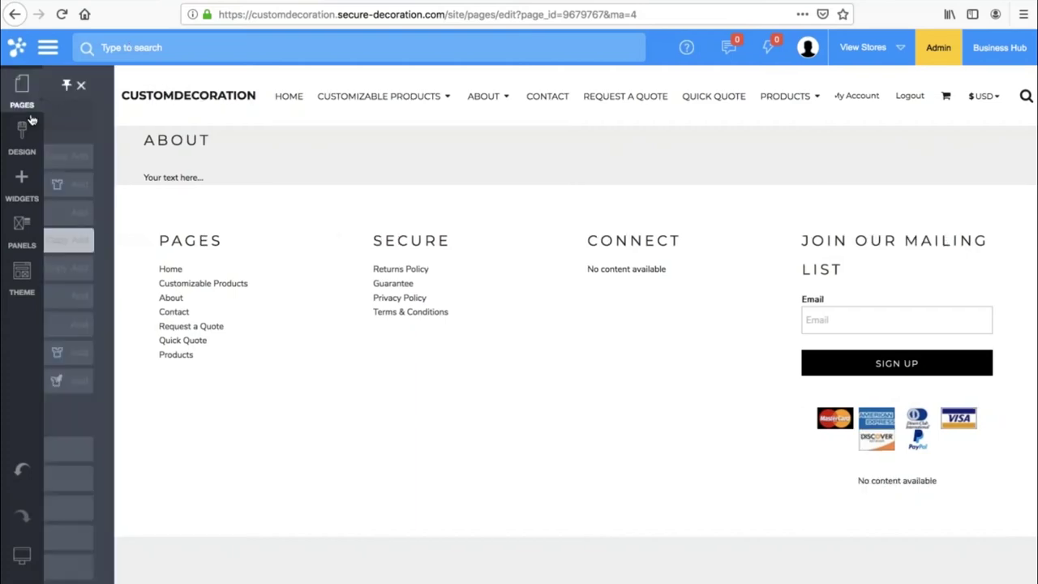
click(73, 269)
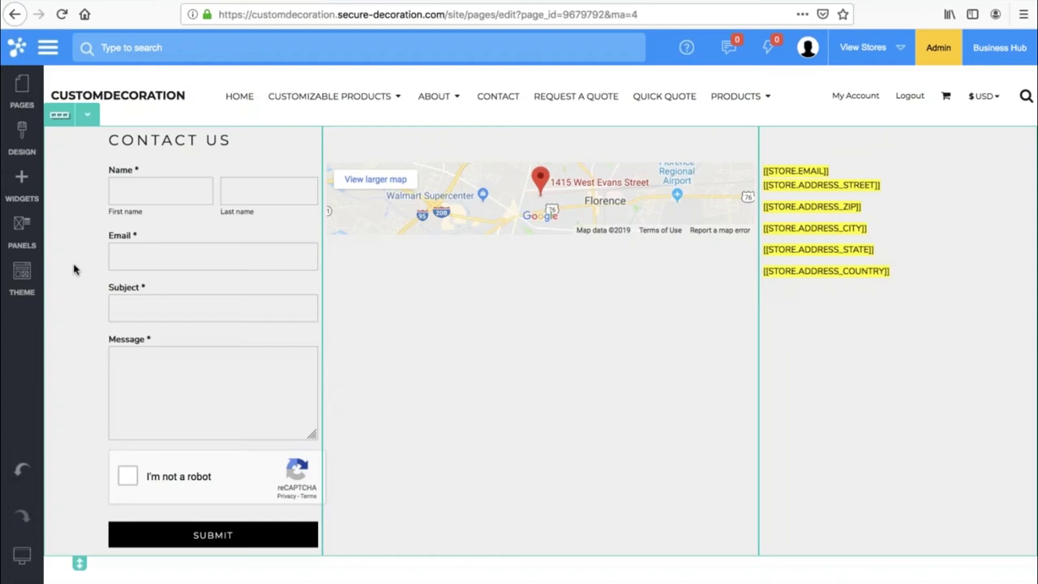
Clone the Contact Us row on the Contact page, move the copy into the Page Footer area and save the page
click(91, 122)
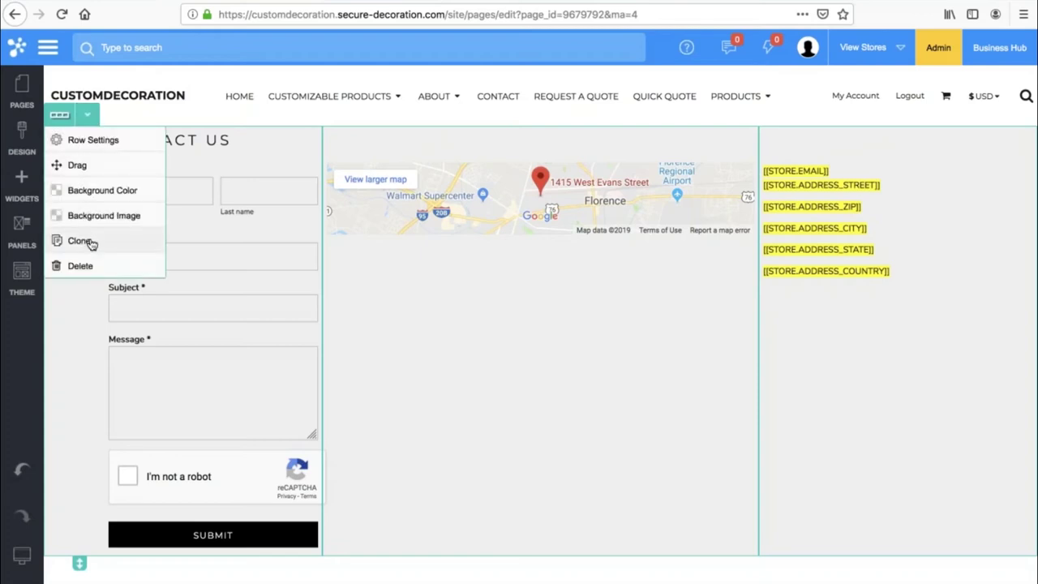
click(88, 243)
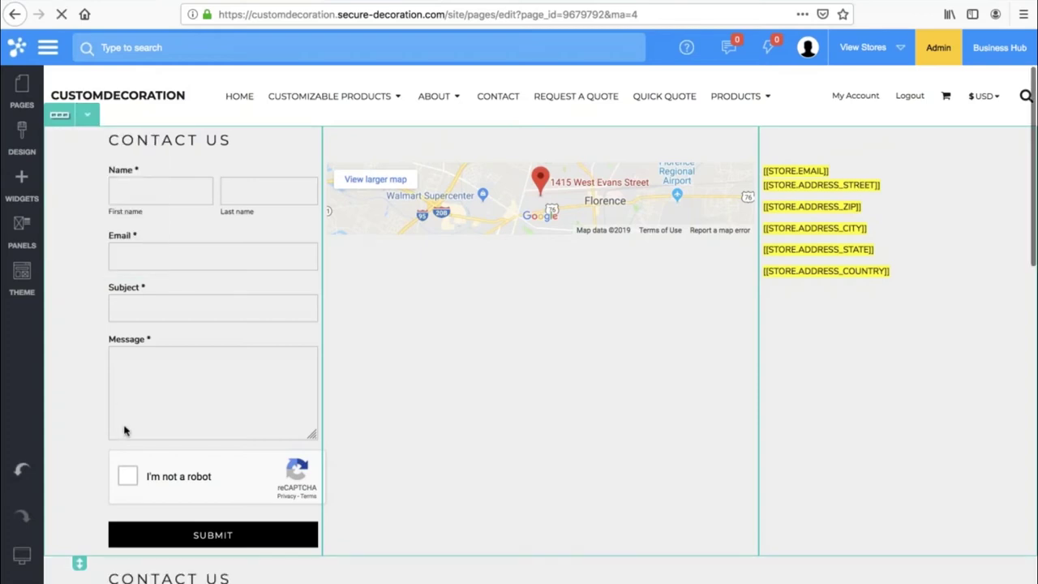
scroll(124, 431, down, 4)
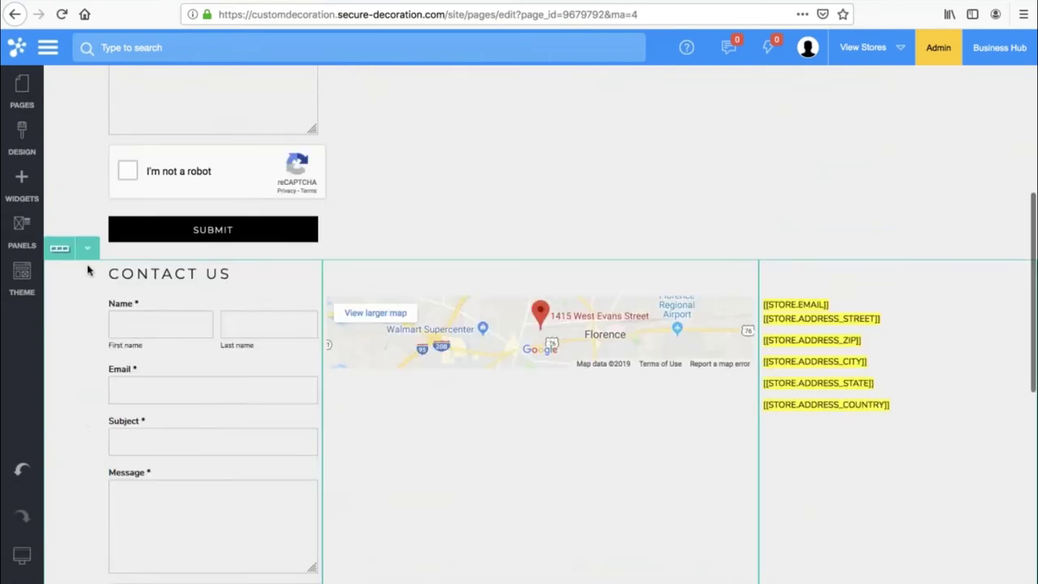
click(87, 248)
click(77, 297)
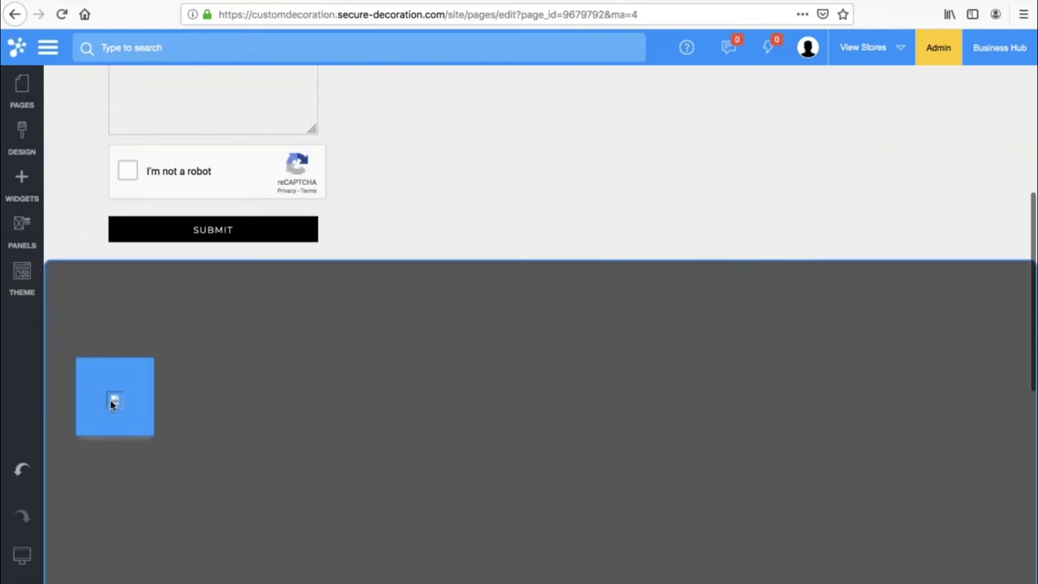
scroll(114, 404, down, 6)
click(107, 220)
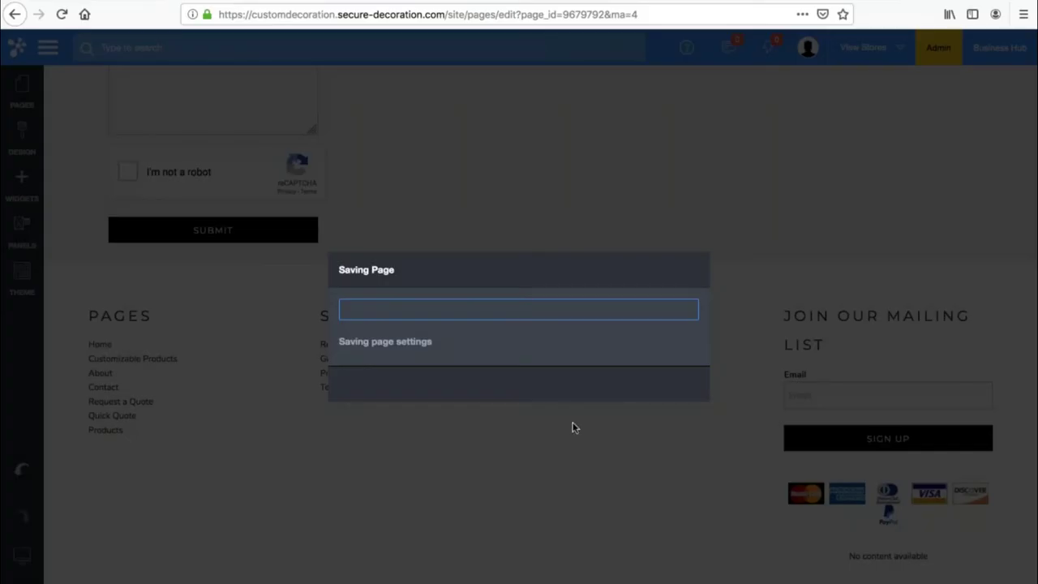
click(506, 392)
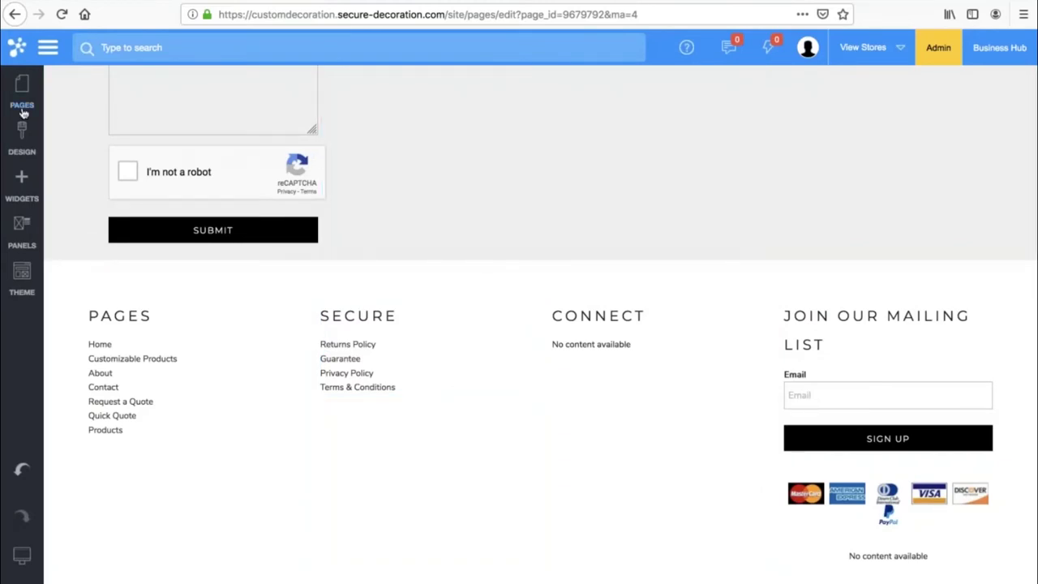
On the About page, move the Contact Us row out of the Page Footer and place its store address text above the map
click(23, 91)
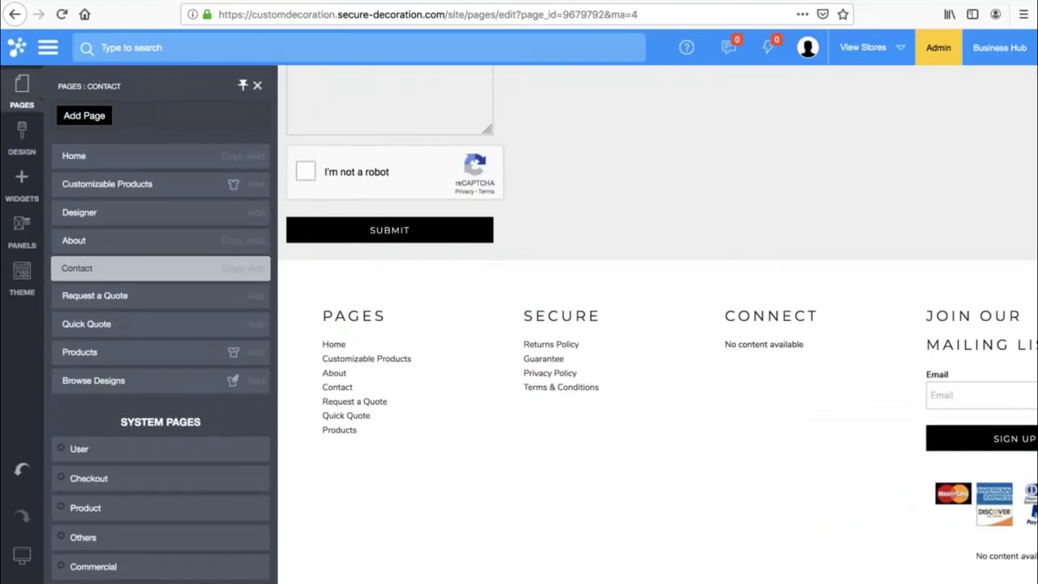
click(81, 243)
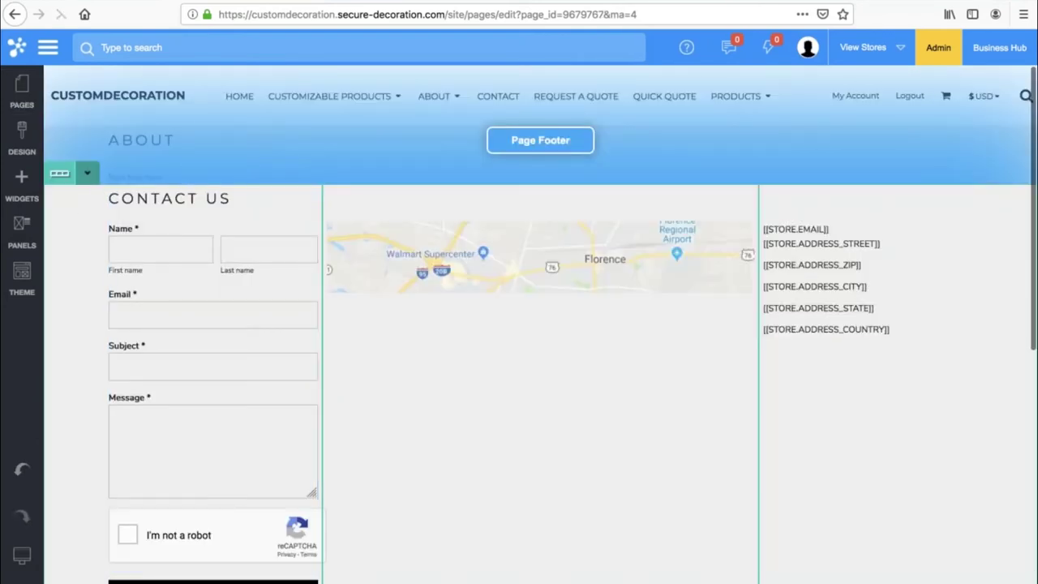
click(87, 173)
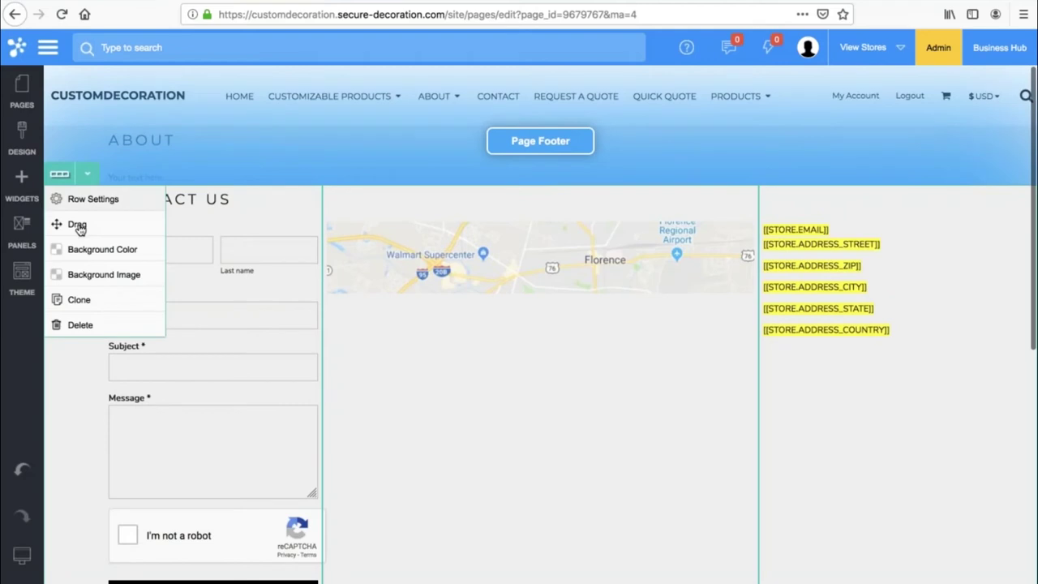
drag(80, 228, 78, 179)
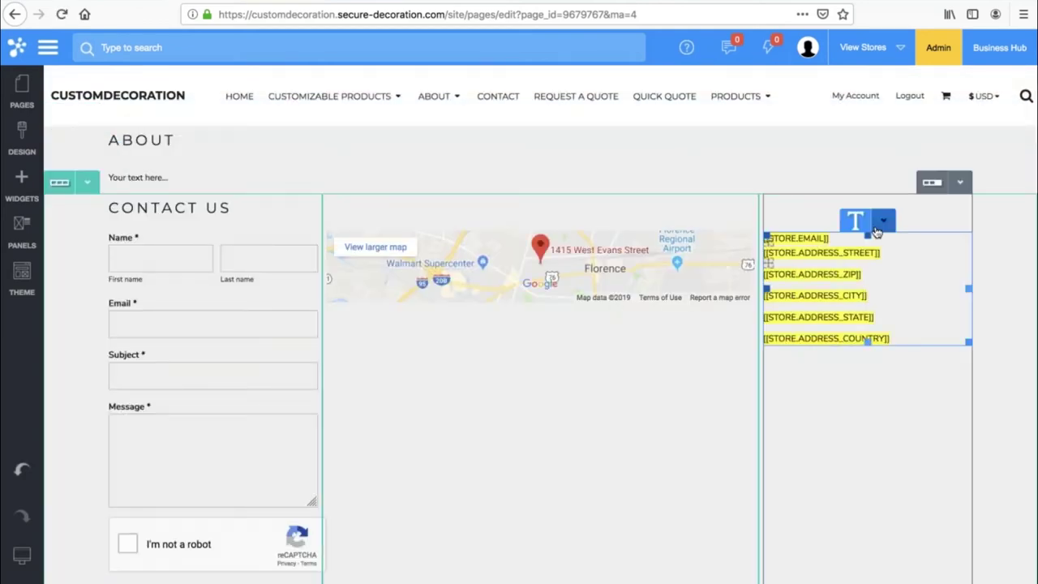
click(884, 222)
drag(872, 269, 629, 223)
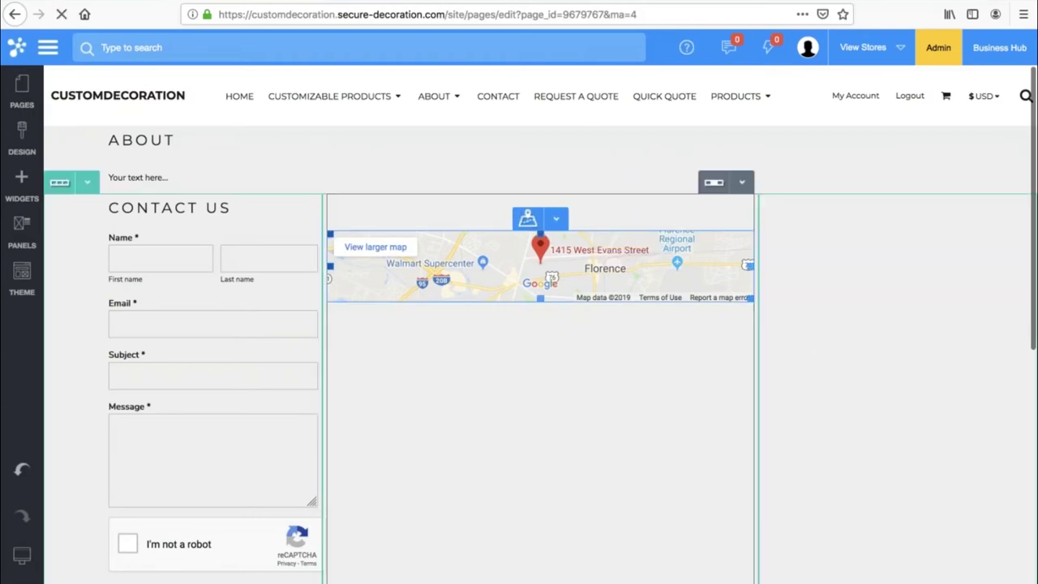
Set the Contact Us row on the About page to 2 columns and save the page
click(87, 182)
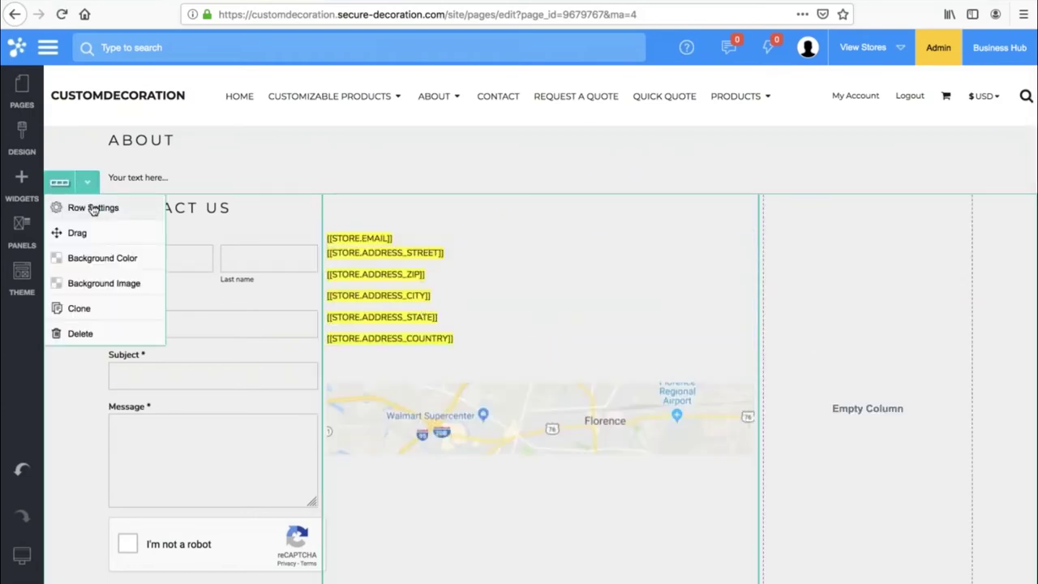
click(93, 208)
click(106, 136)
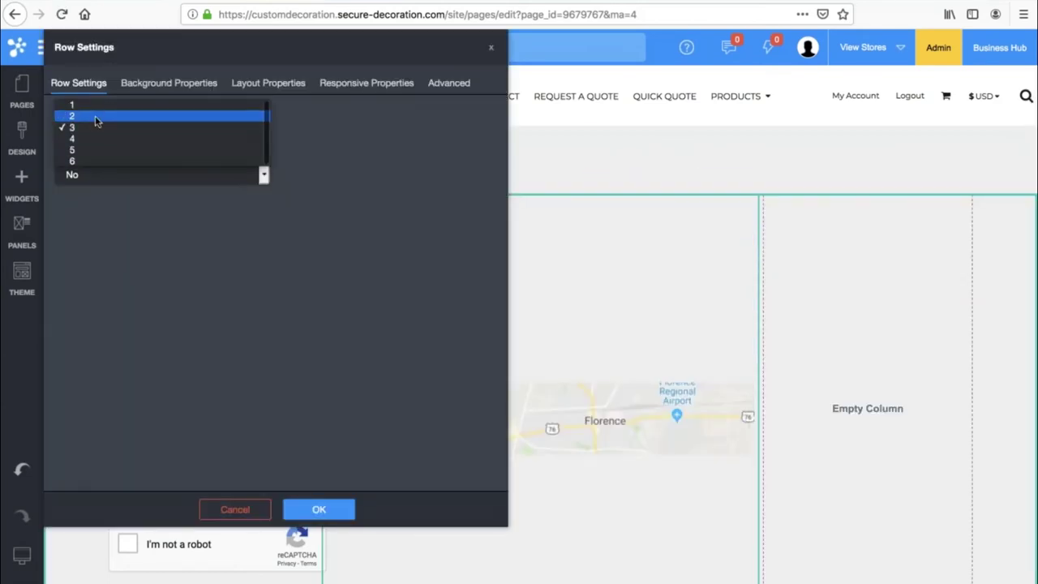
click(95, 115)
click(336, 509)
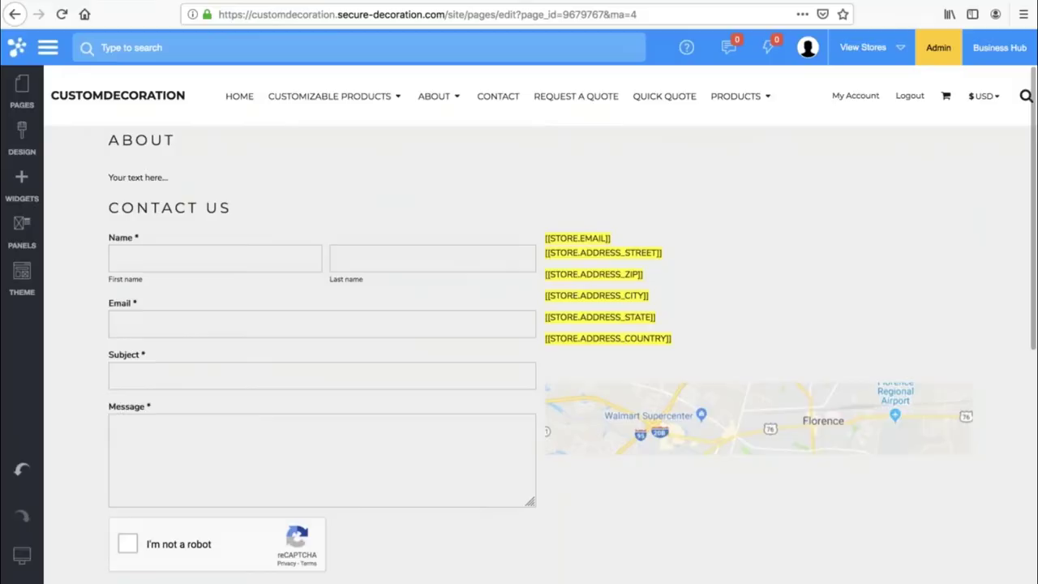
key(ctrl+s)
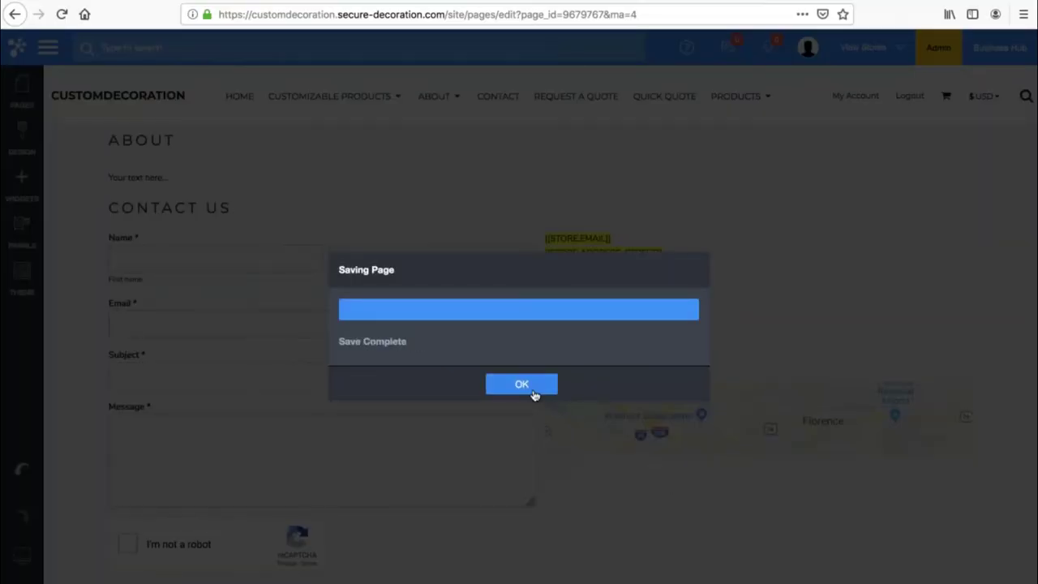
click(521, 385)
Hide the Contact and Products pages from the site navigation, saving each page
click(22, 91)
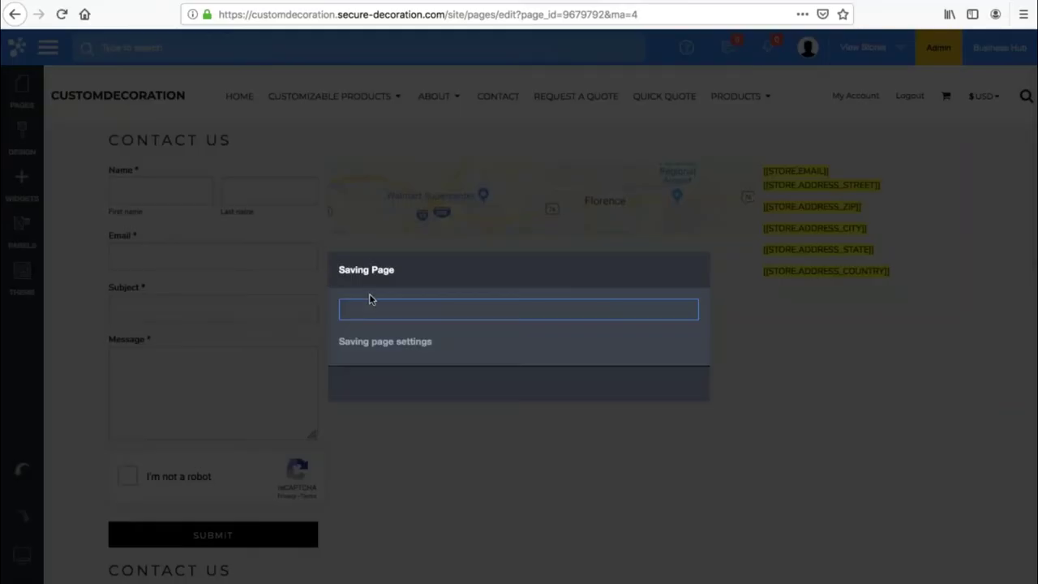
click(535, 386)
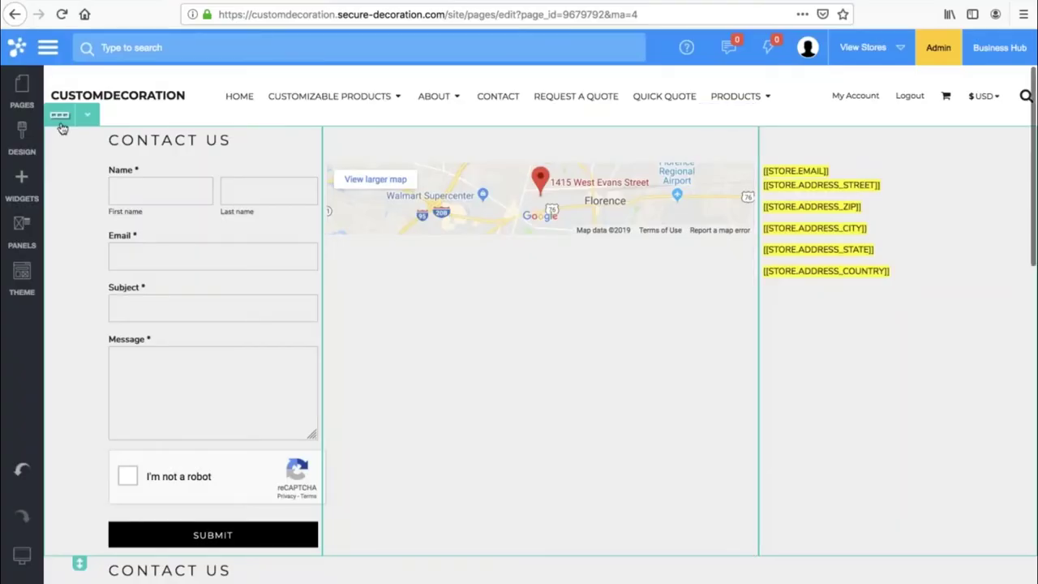
click(23, 92)
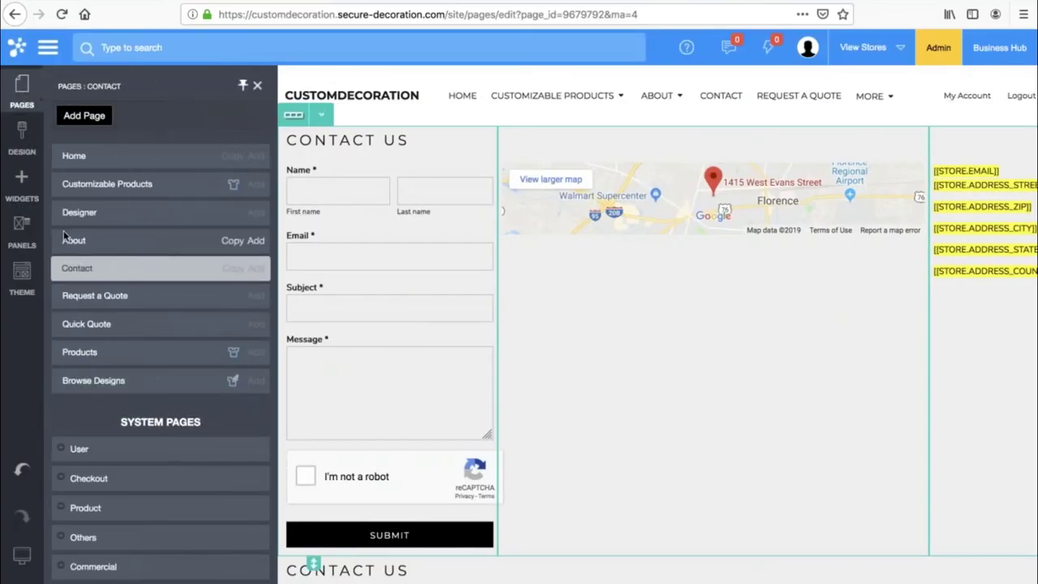
click(87, 354)
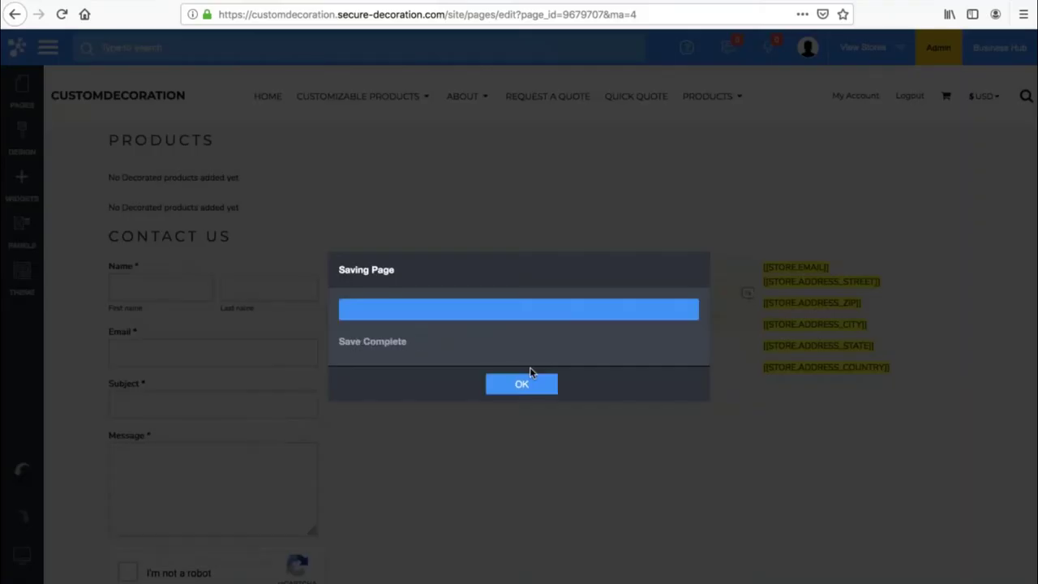
click(523, 383)
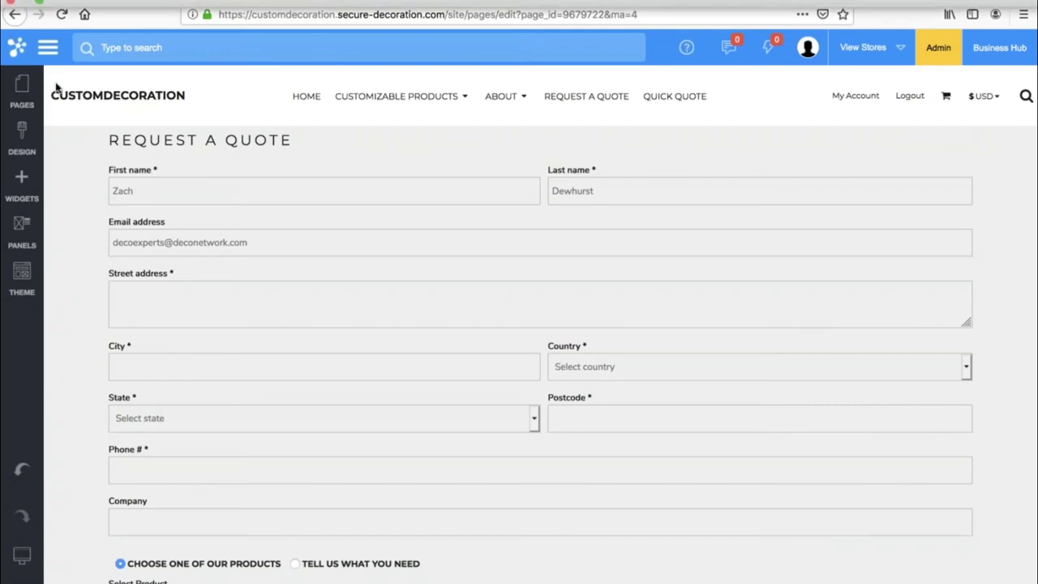
Add a new page named Get a Quote to the site
click(23, 95)
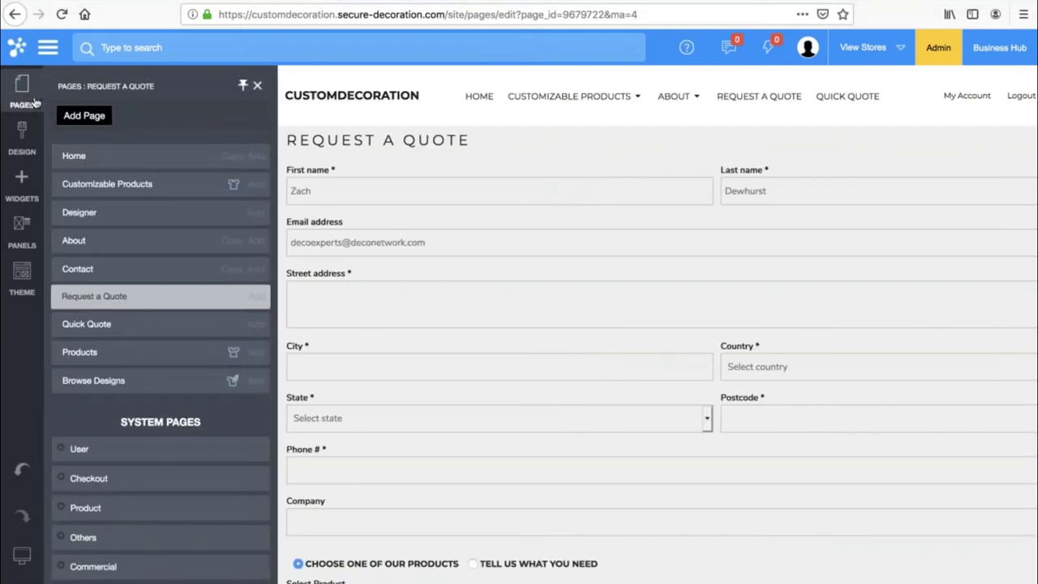
click(87, 116)
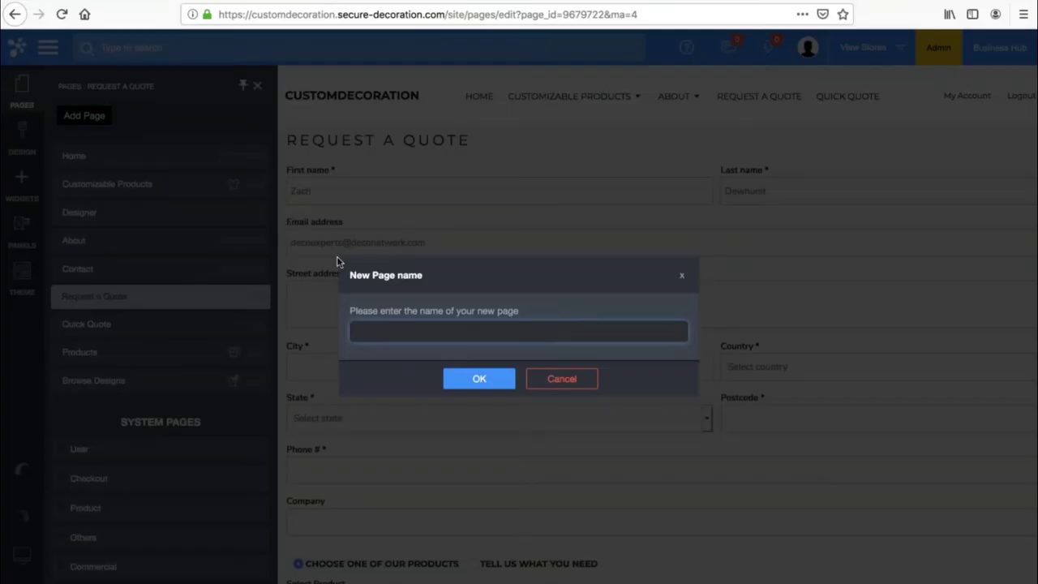
text(Get a Quote)
click(482, 381)
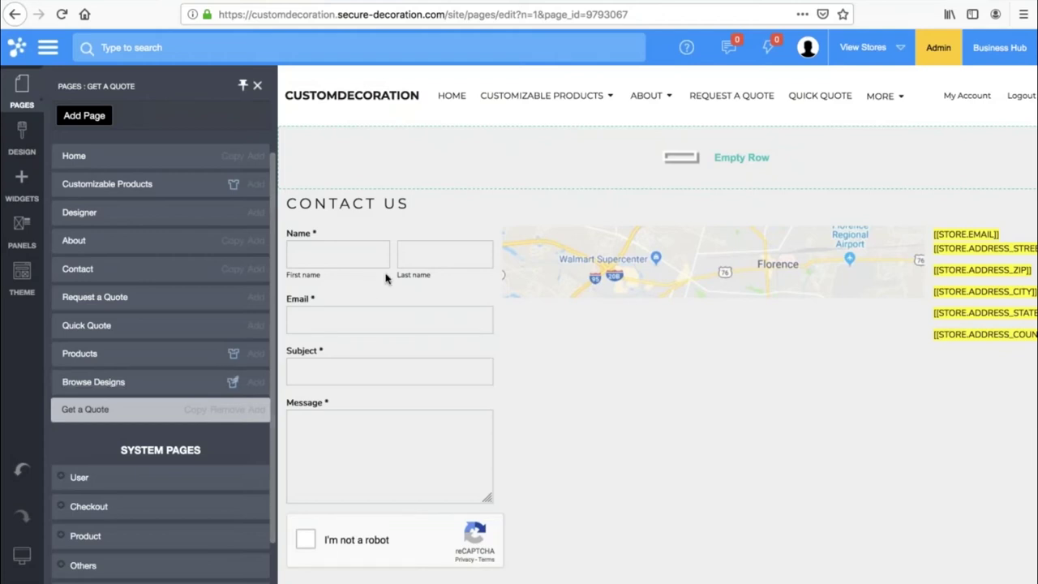
Delete the Contact Us row from the Page Footer area of the Get a Quote page
click(22, 91)
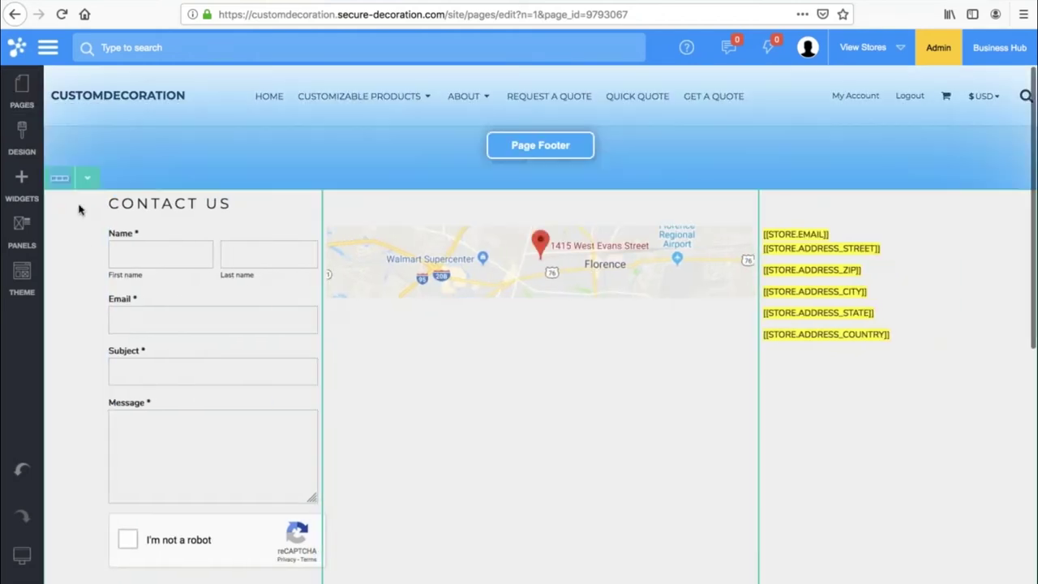
click(87, 178)
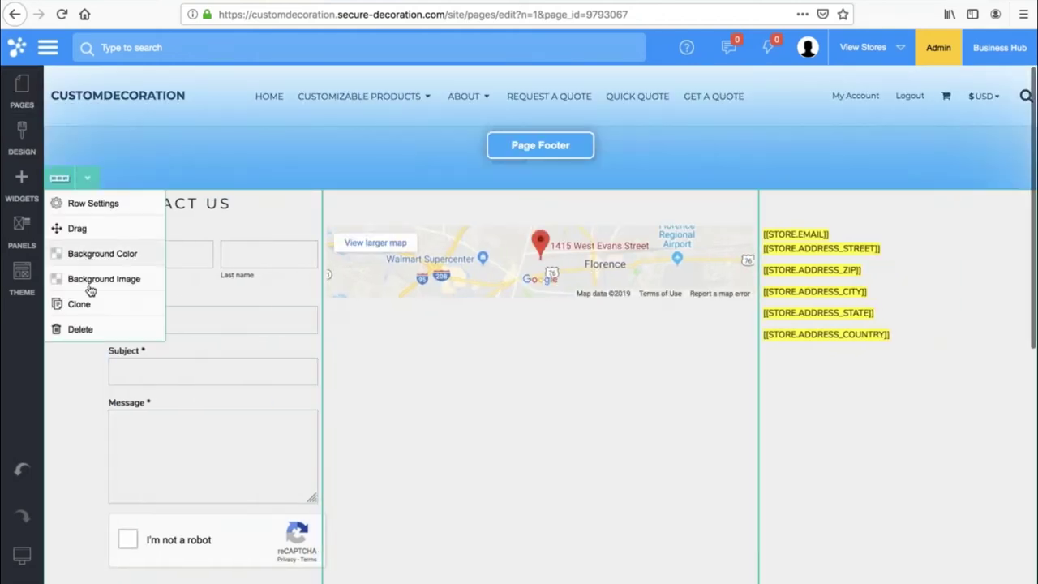
click(81, 328)
click(496, 364)
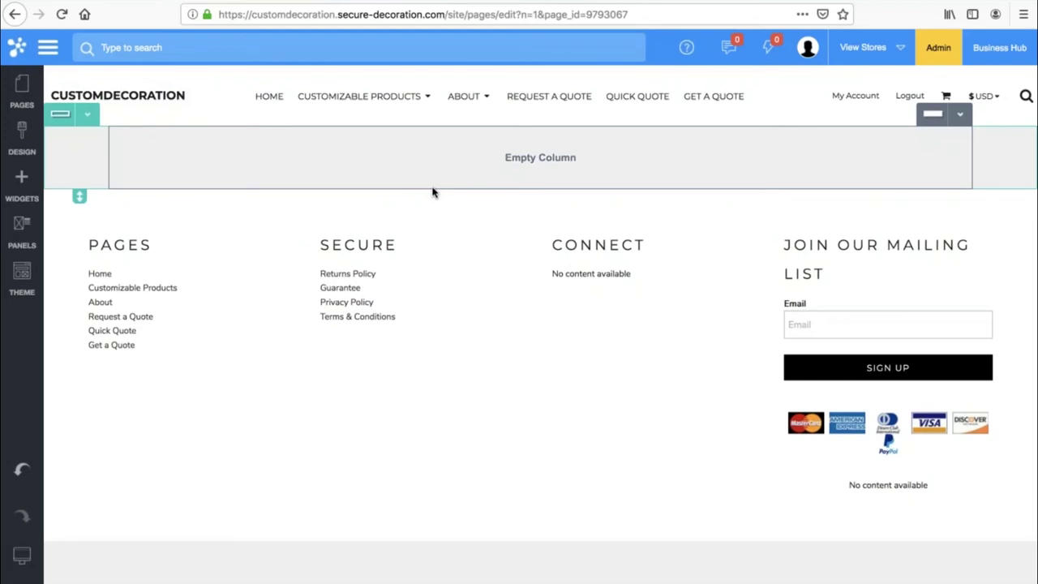
click(20, 102)
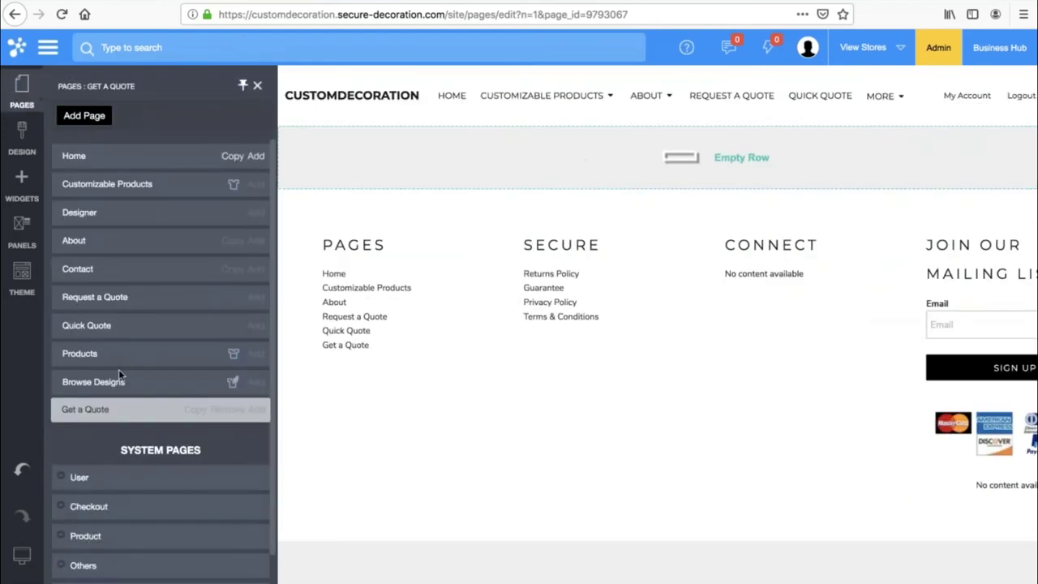
click(23, 101)
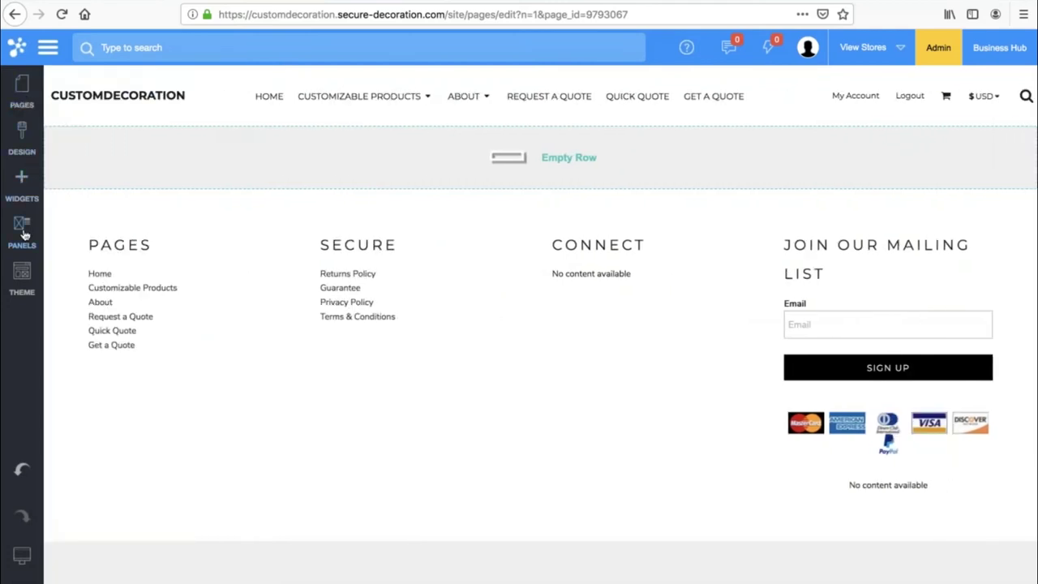
Add a one-column row at the start of the Get a Quote page and clone it
click(23, 182)
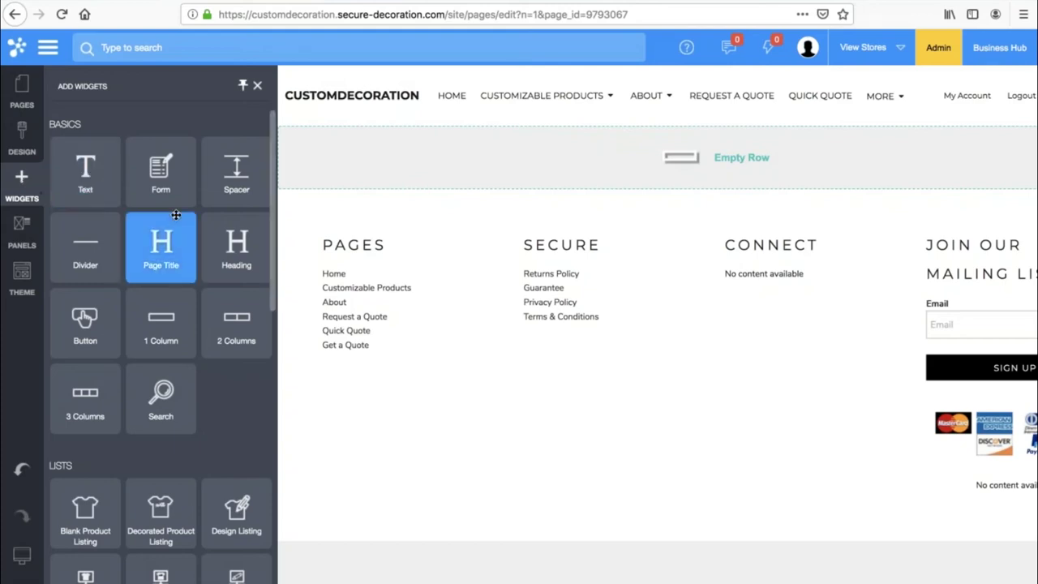
scroll(85, 332, down, 2)
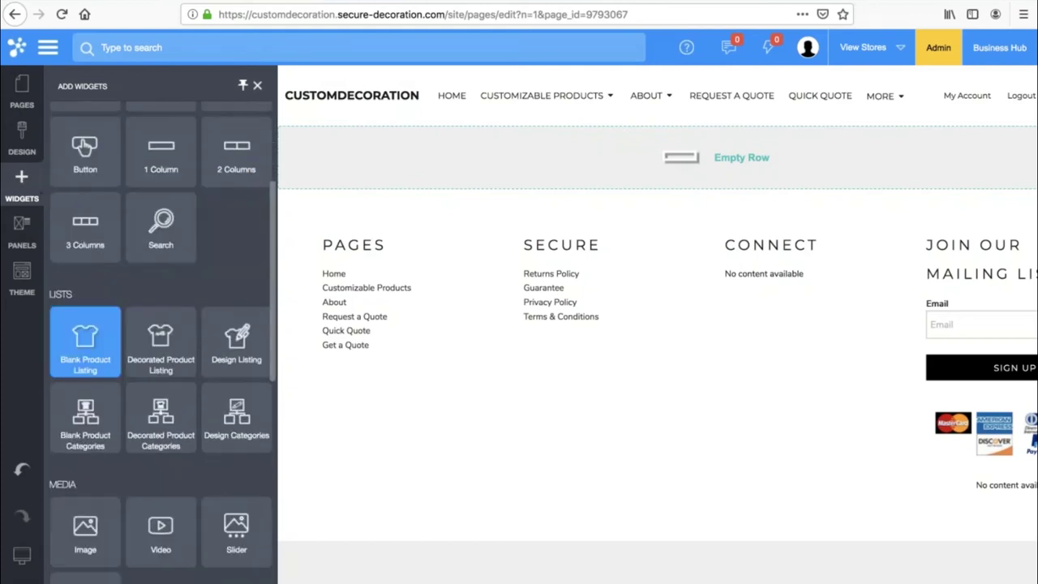
scroll(96, 395, down, 3)
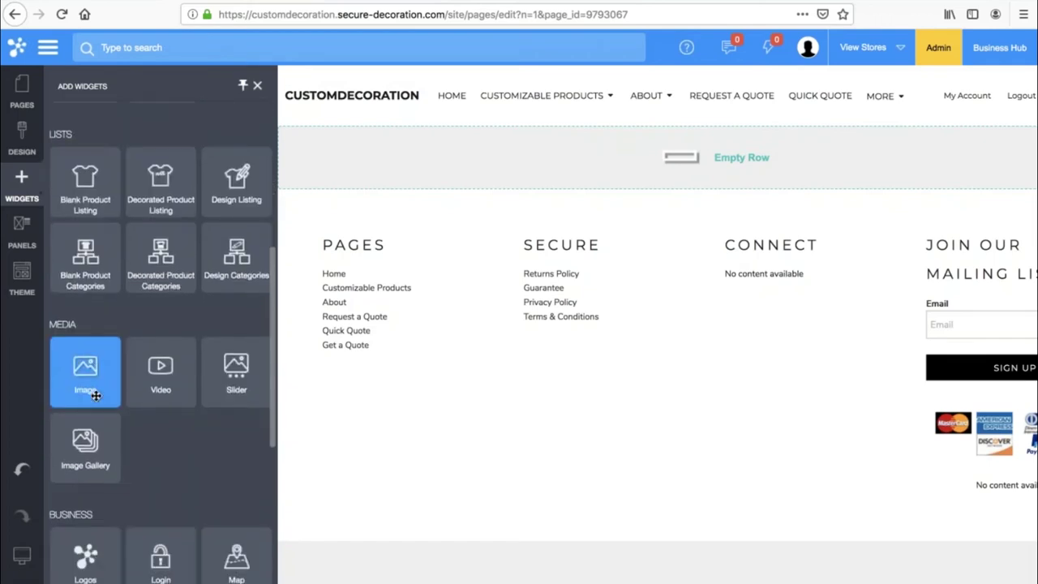
scroll(96, 395, down, 2)
scroll(96, 395, up, 7)
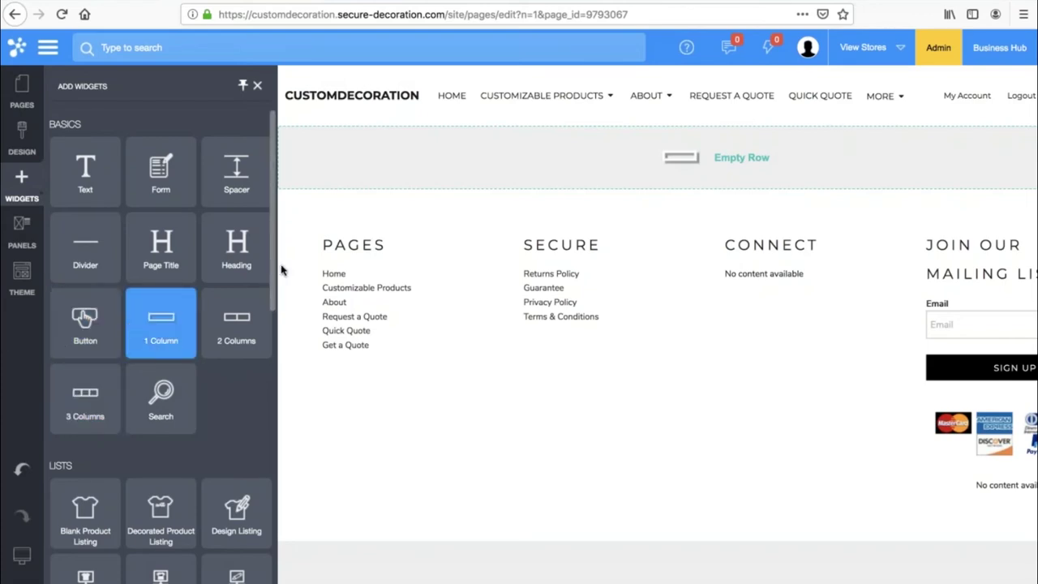
mouse_move(134, 324)
mouse_down()
mouse_move(195, 287)
mouse_move(306, 118)
mouse_up()
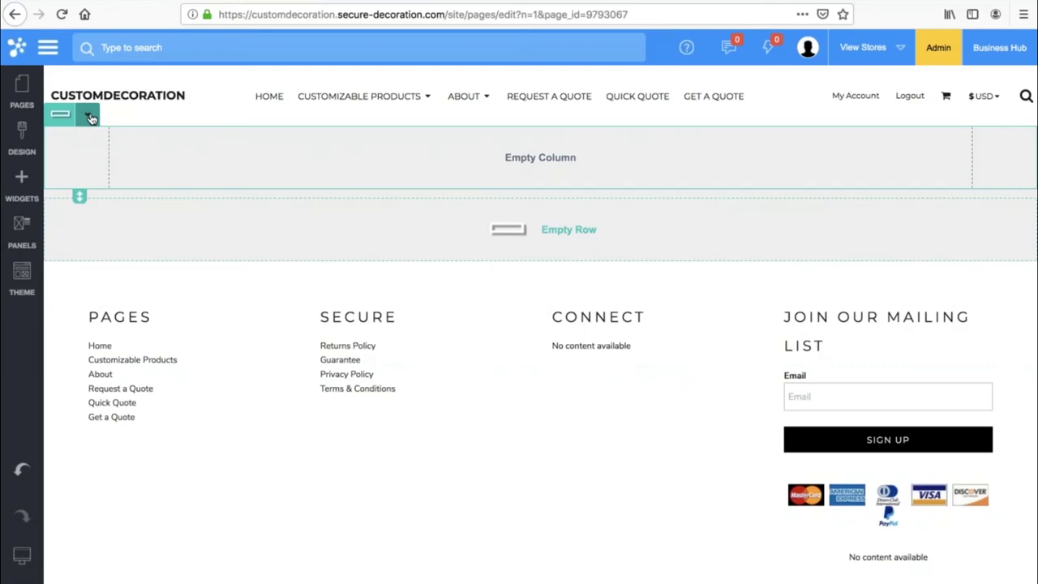
click(89, 116)
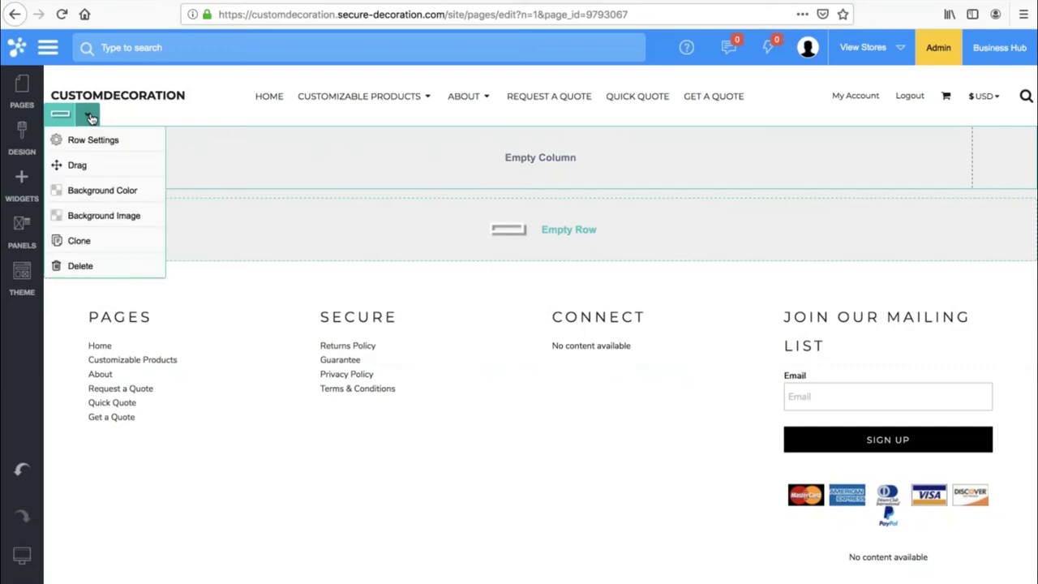
click(79, 241)
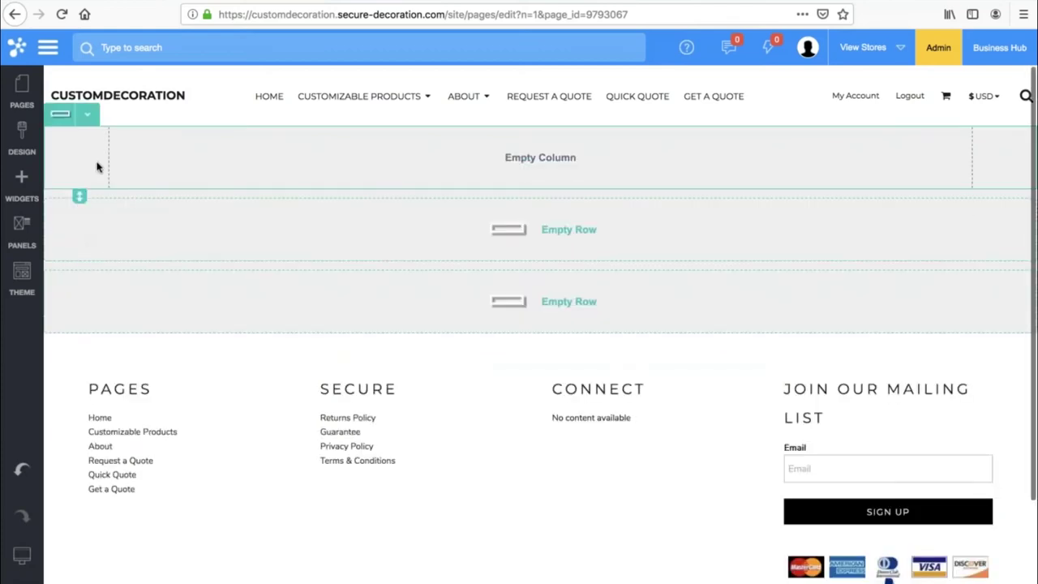
Set the first row's number of fluid columns to 4
click(90, 117)
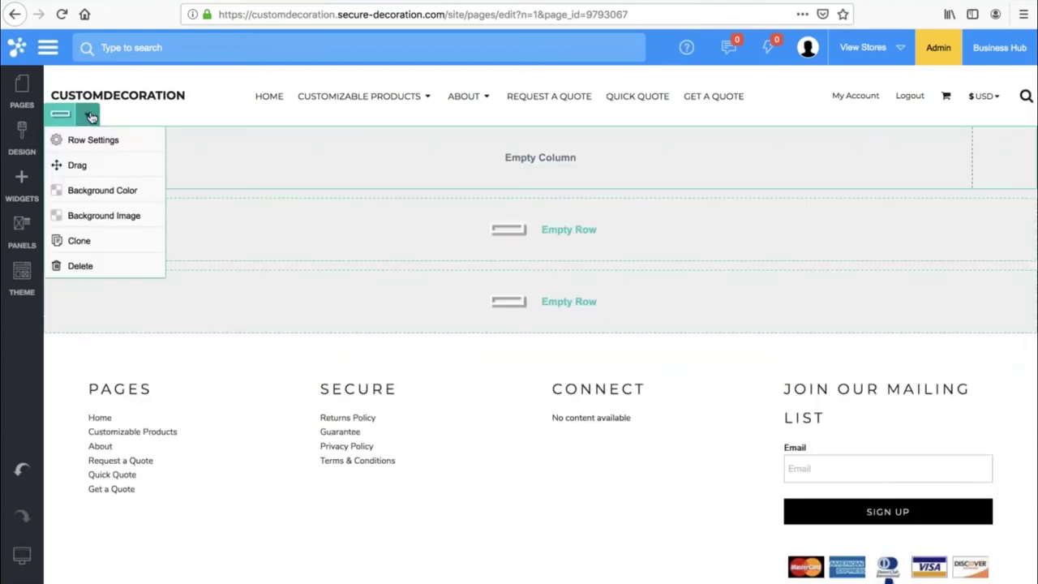
click(90, 141)
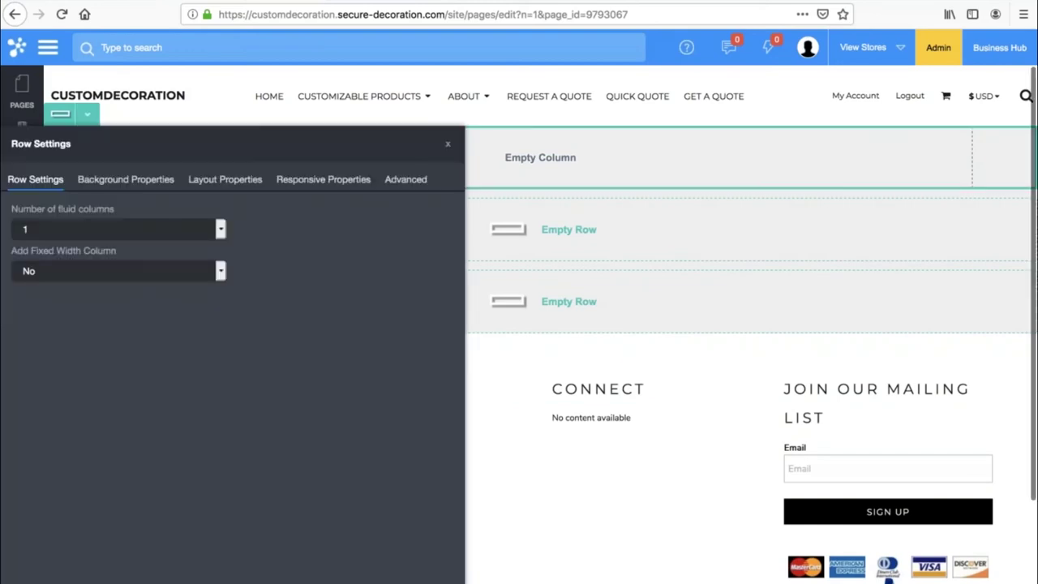
click(87, 229)
click(79, 260)
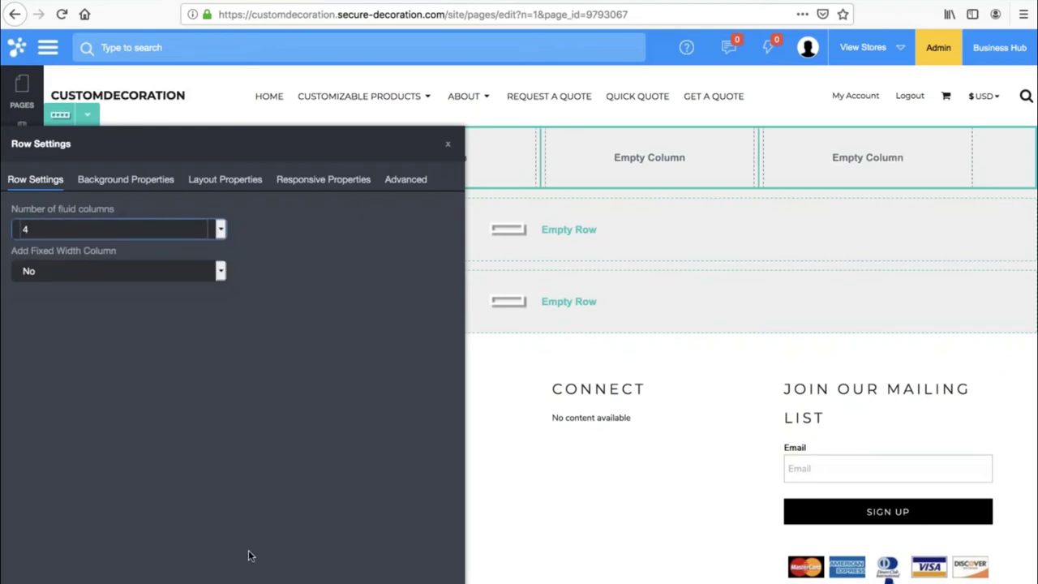
key(Escape)
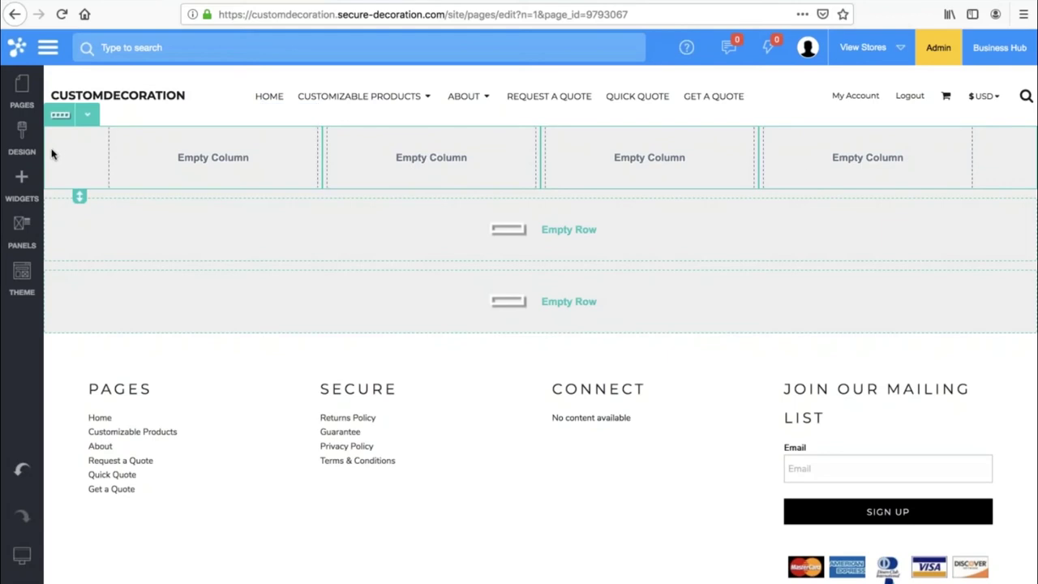
Set the second row to 2 fluid columns and move the four-column row into its first column
click(92, 188)
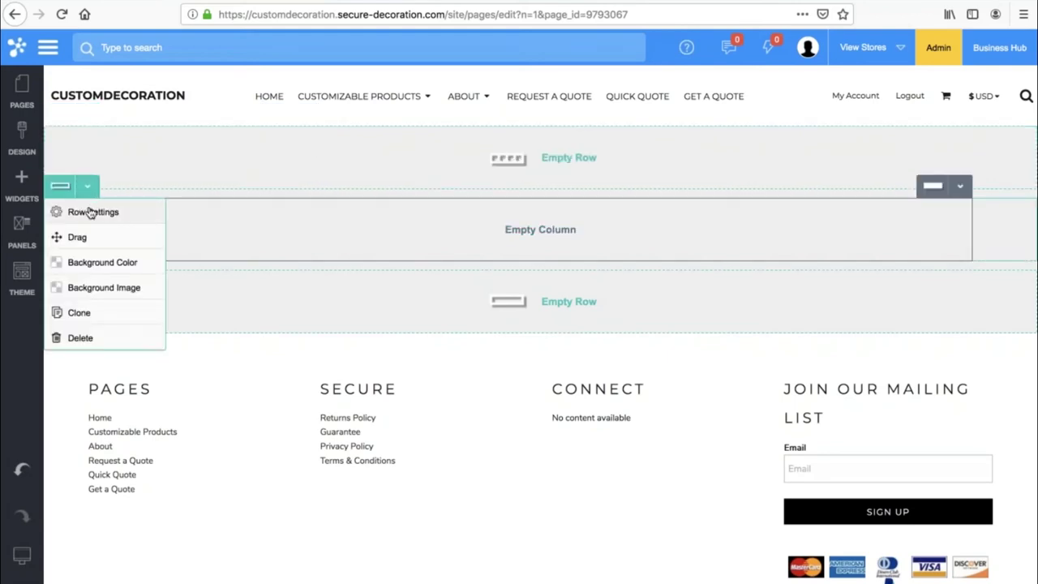
click(89, 211)
click(104, 236)
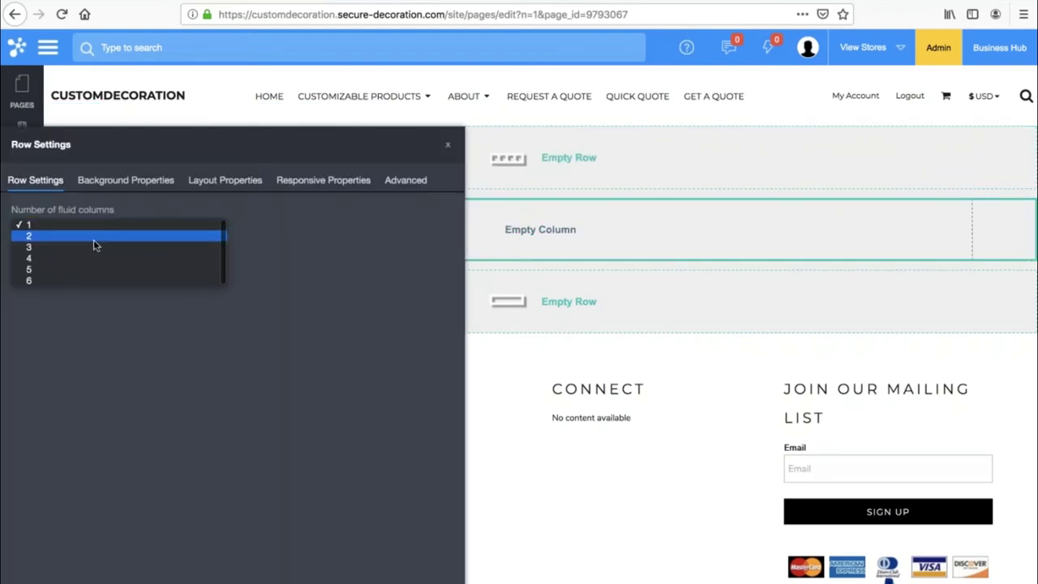
click(94, 236)
click(448, 144)
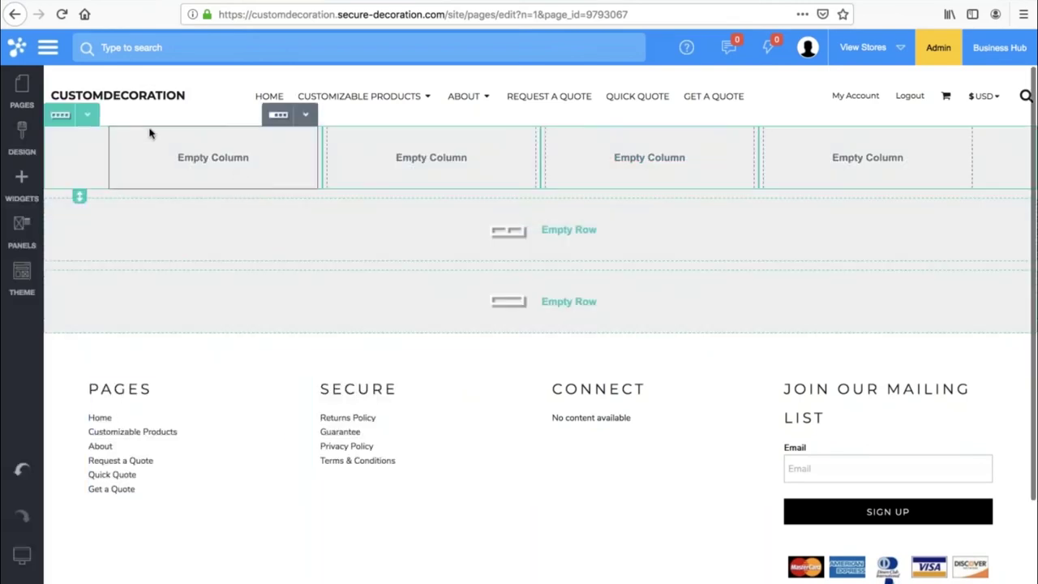
click(87, 114)
mouse_move(79, 165)
mouse_down()
mouse_move(176, 185)
mouse_move(222, 229)
mouse_up()
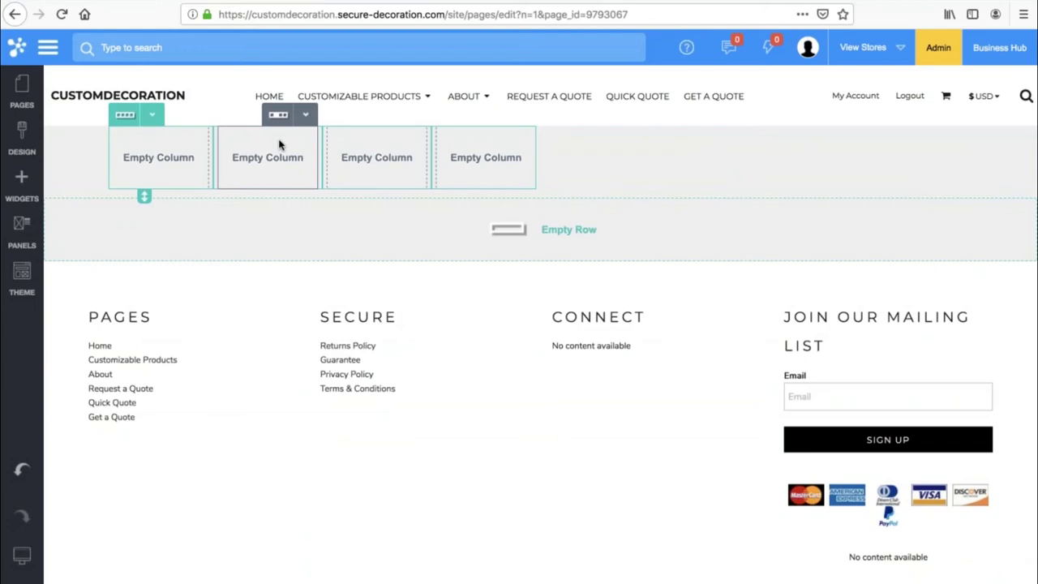
Preview the page layout in tablet and mobile device views, and return to the large desktop view
mouse_move(22, 566)
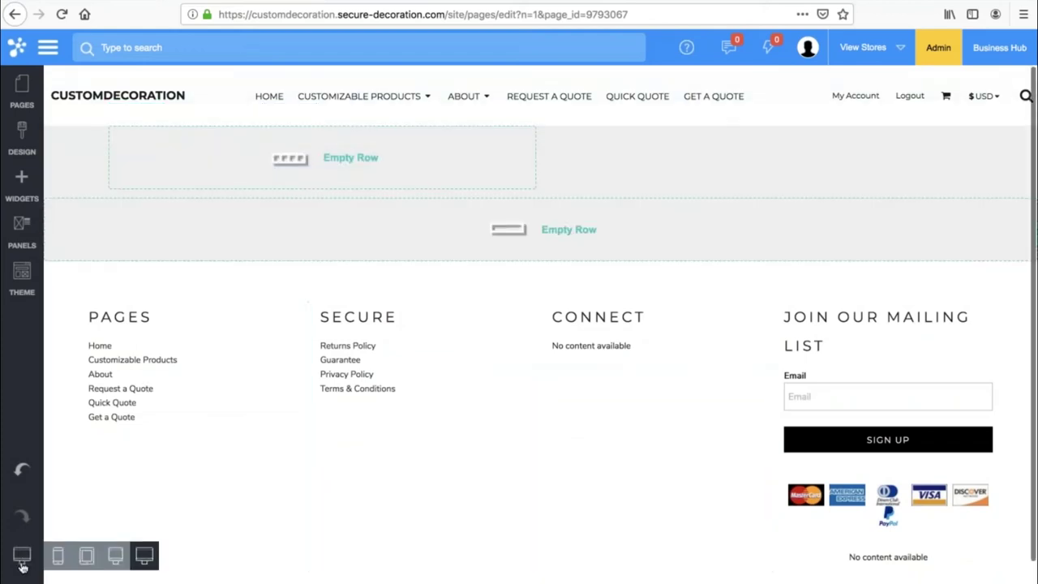
click(87, 556)
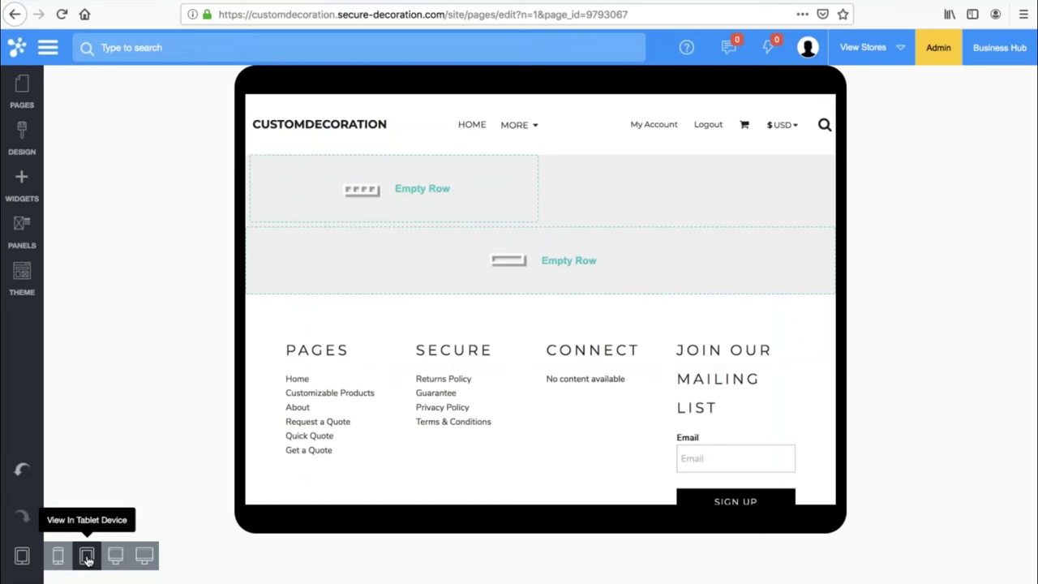
click(59, 557)
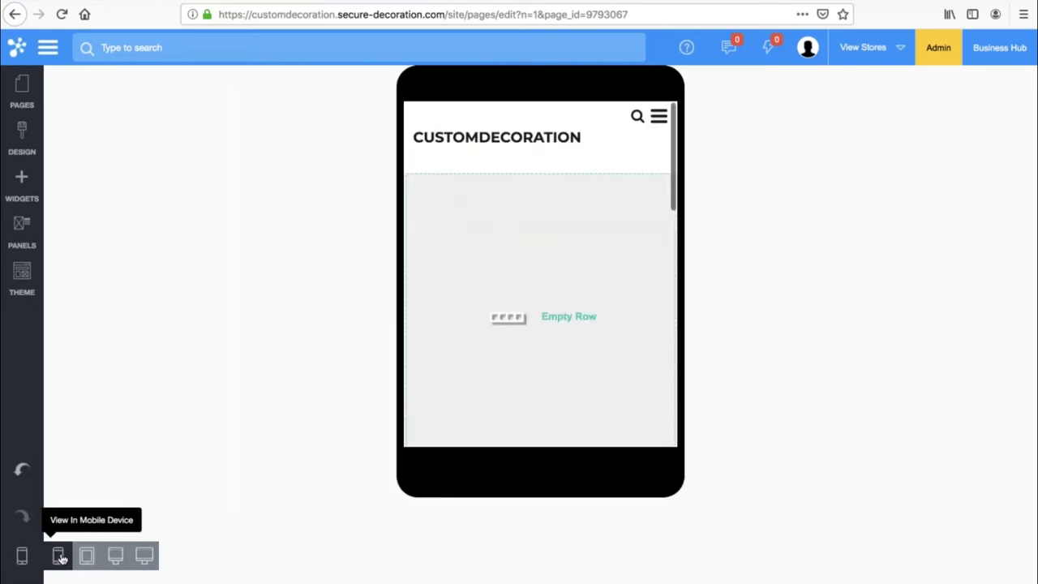
scroll(571, 363, down, 10)
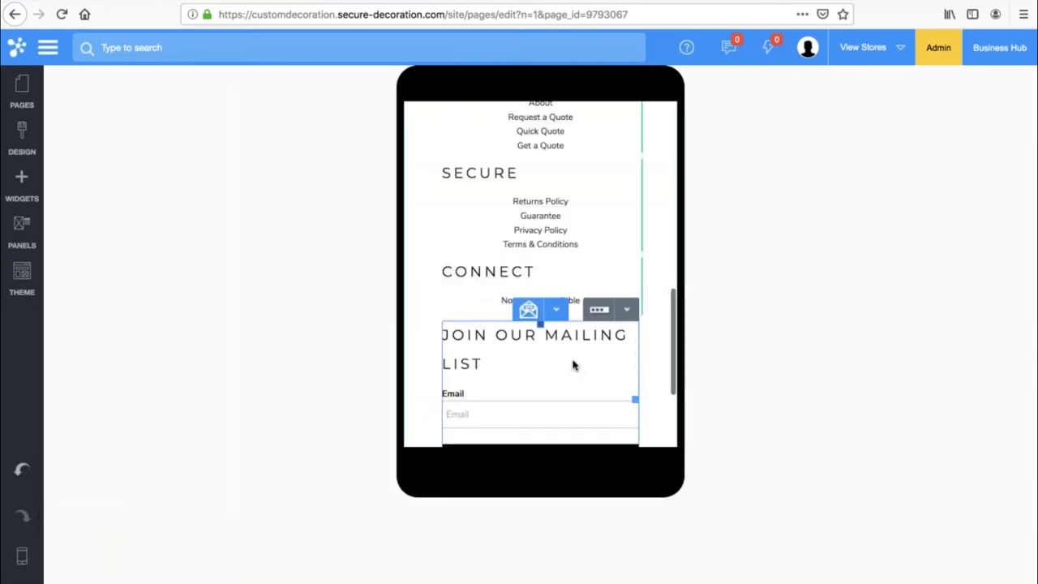
scroll(572, 365, up, 1)
scroll(572, 365, up, 10)
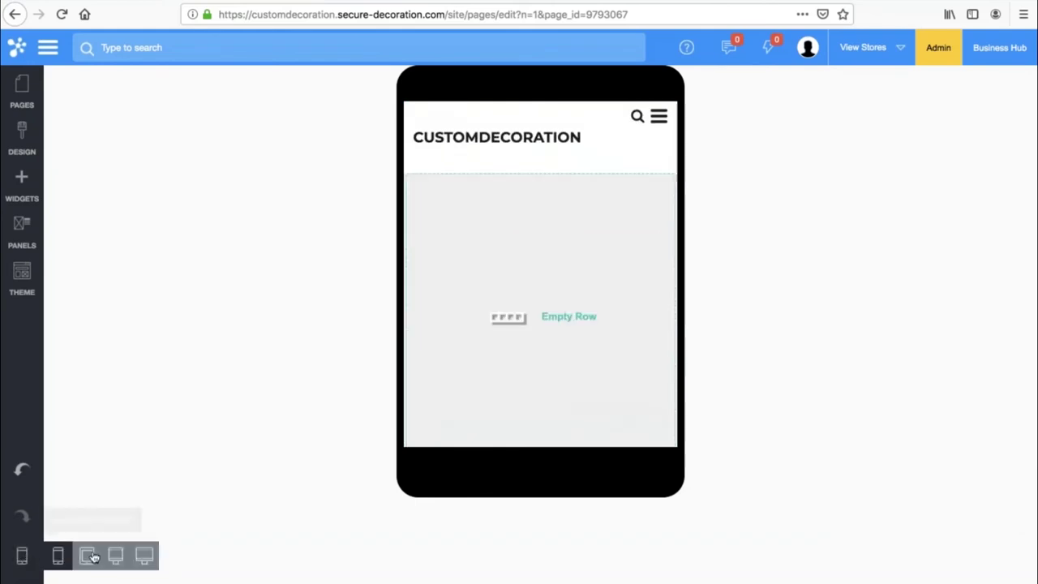
click(147, 556)
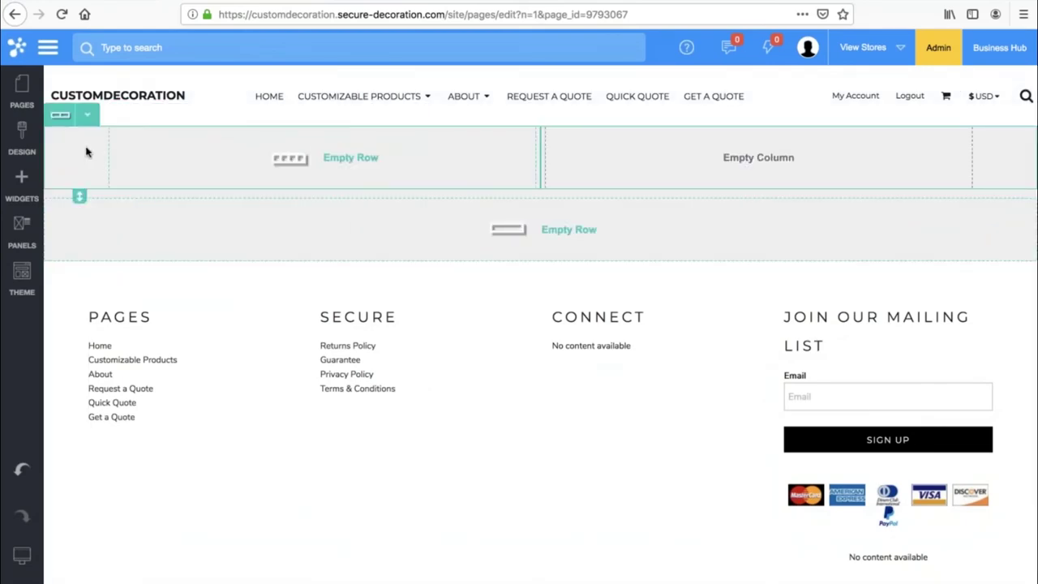
Delete the two-column row together with the four-column row nested inside it
click(88, 116)
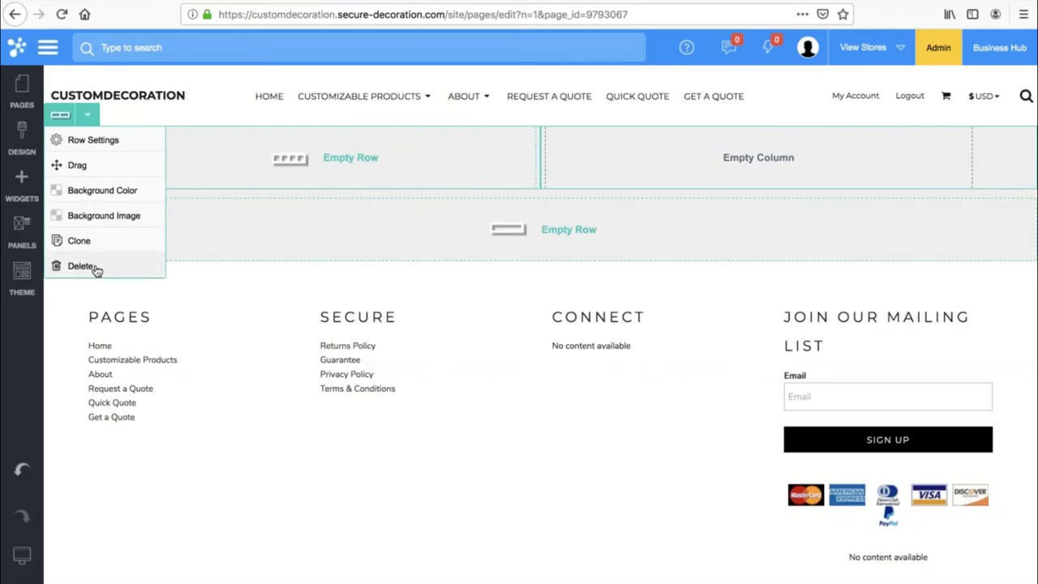
click(95, 269)
click(471, 365)
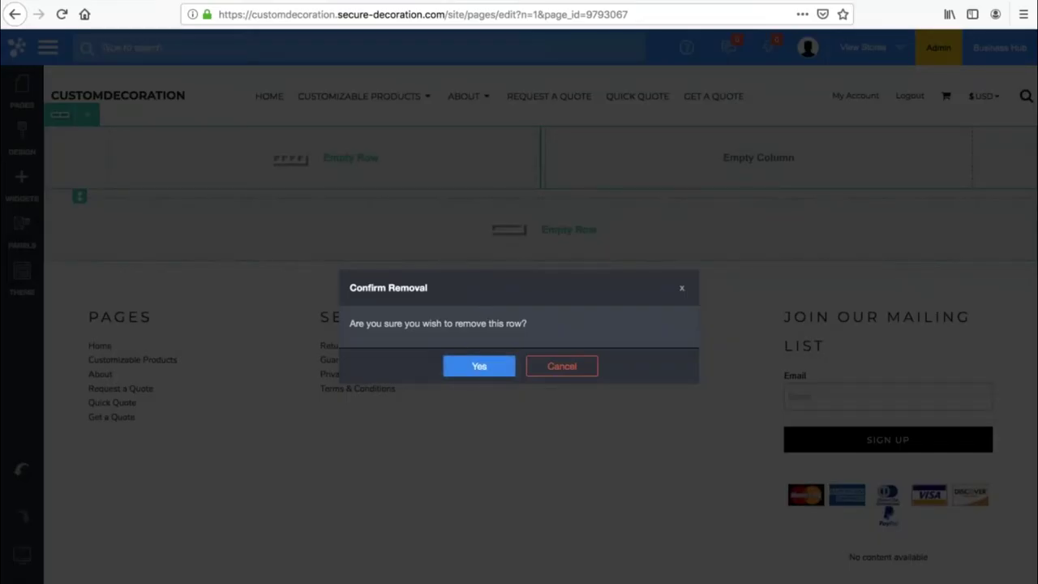
Set the empty row above the page footer to 2 fluid columns
click(22, 180)
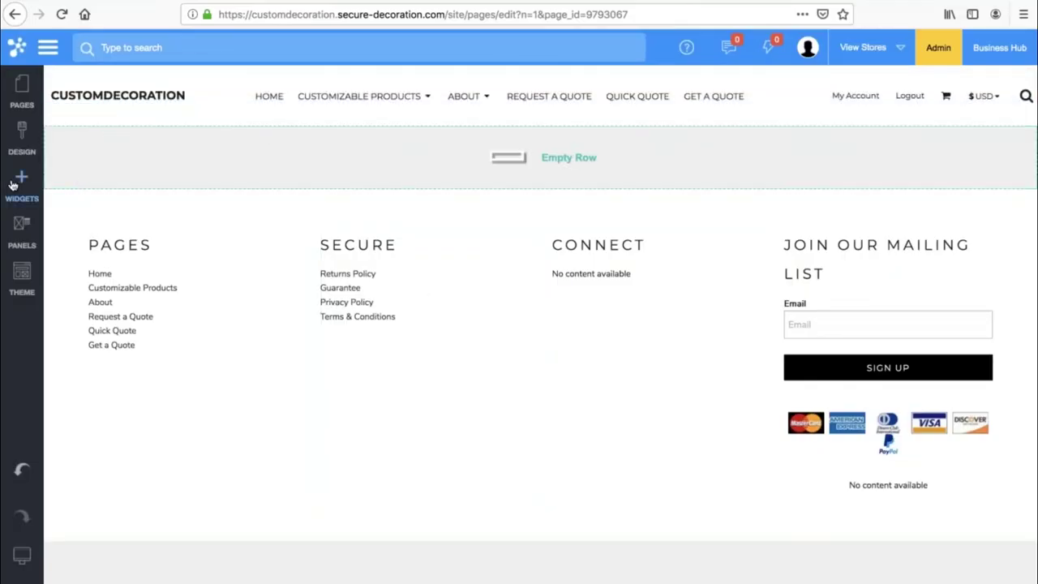
drag(166, 333, 258, 154)
click(87, 115)
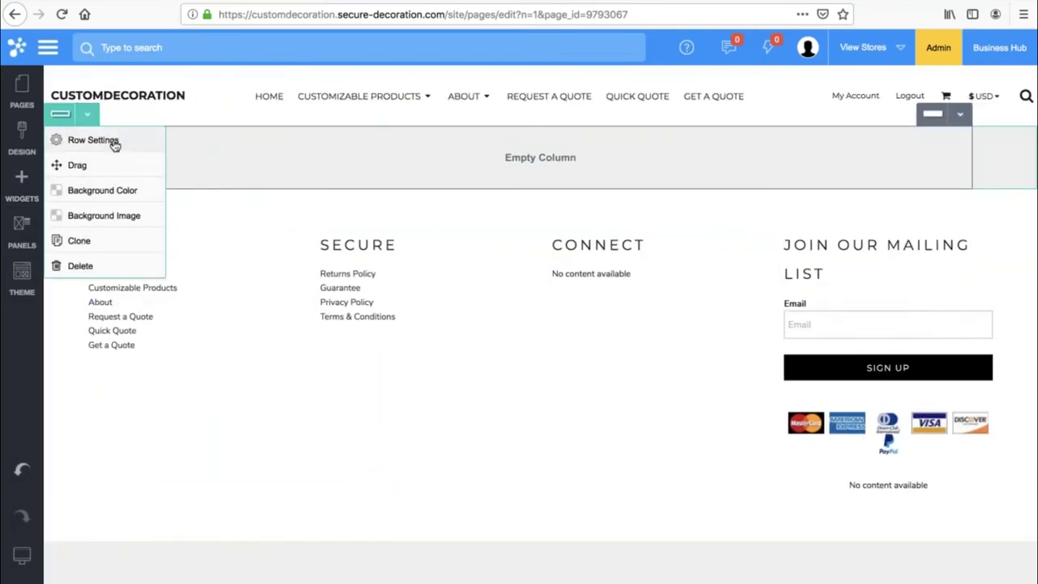
click(114, 141)
click(105, 234)
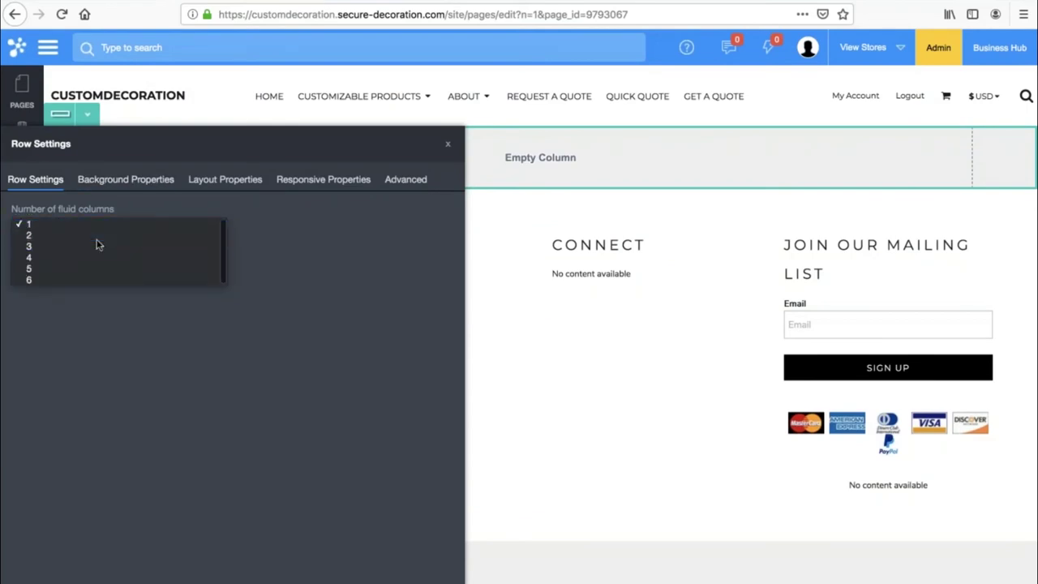
click(96, 235)
click(448, 144)
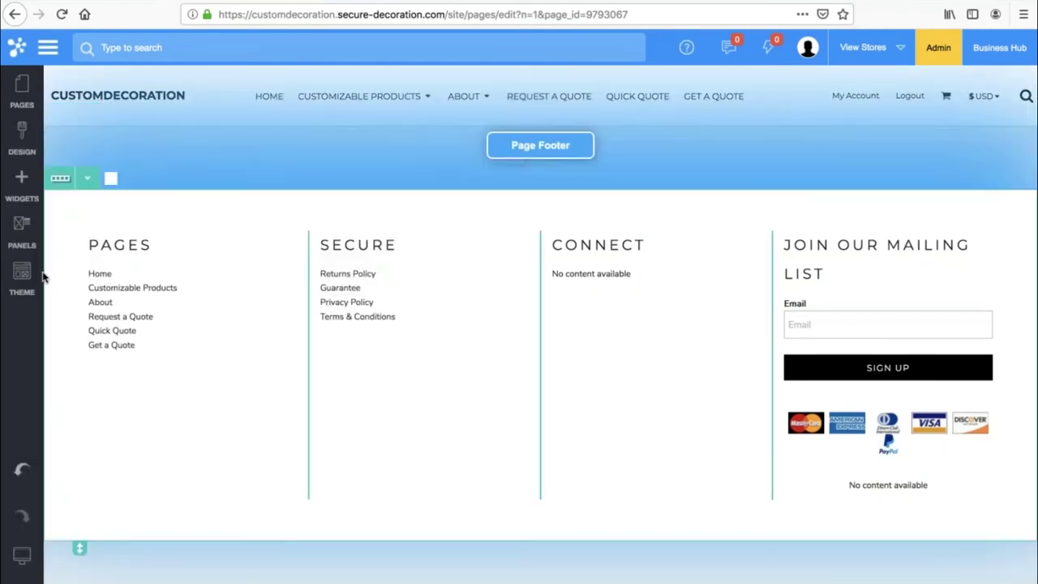
Add a Heading widget to the first column of the two-column row and open its settings
click(24, 183)
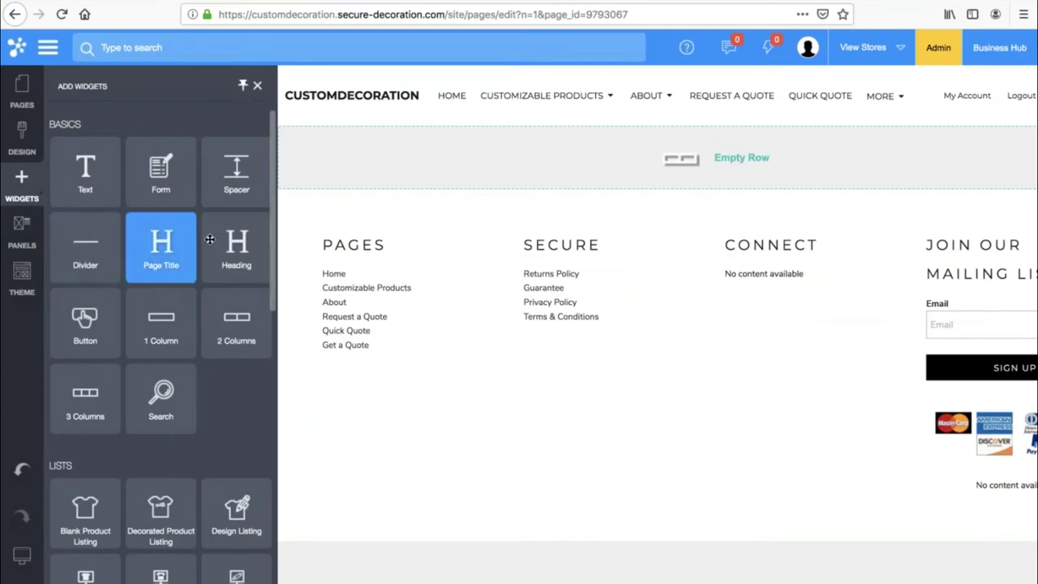
drag(209, 241, 345, 170)
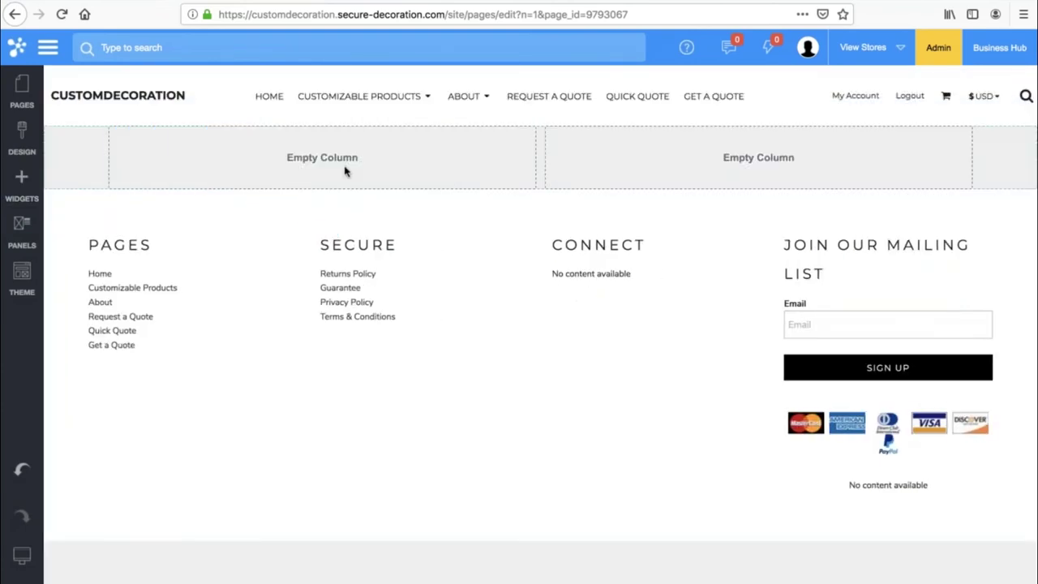
click(338, 114)
click(345, 138)
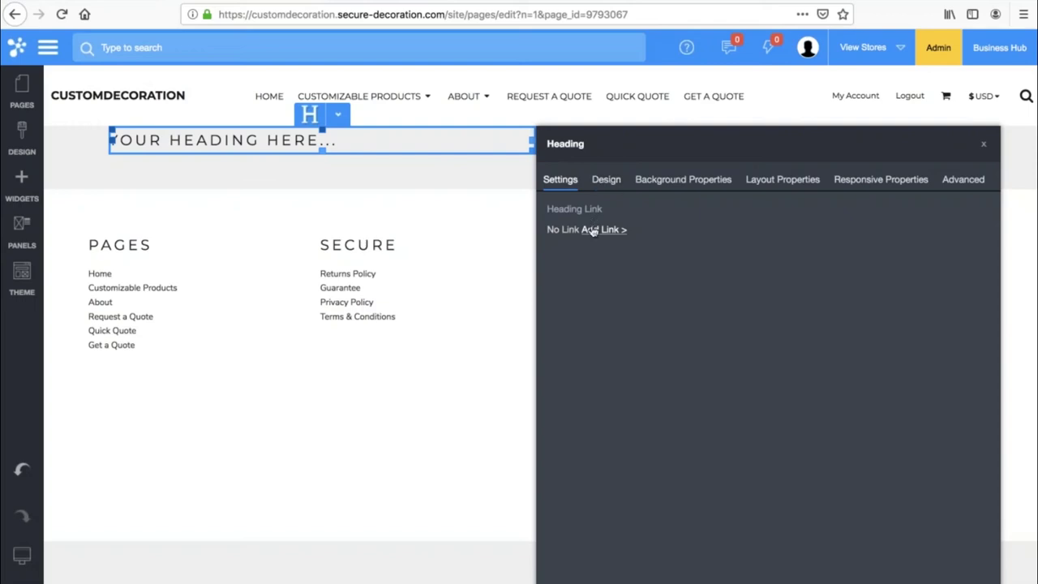
Set the heading's font weight to 700 and its size to 23
click(605, 178)
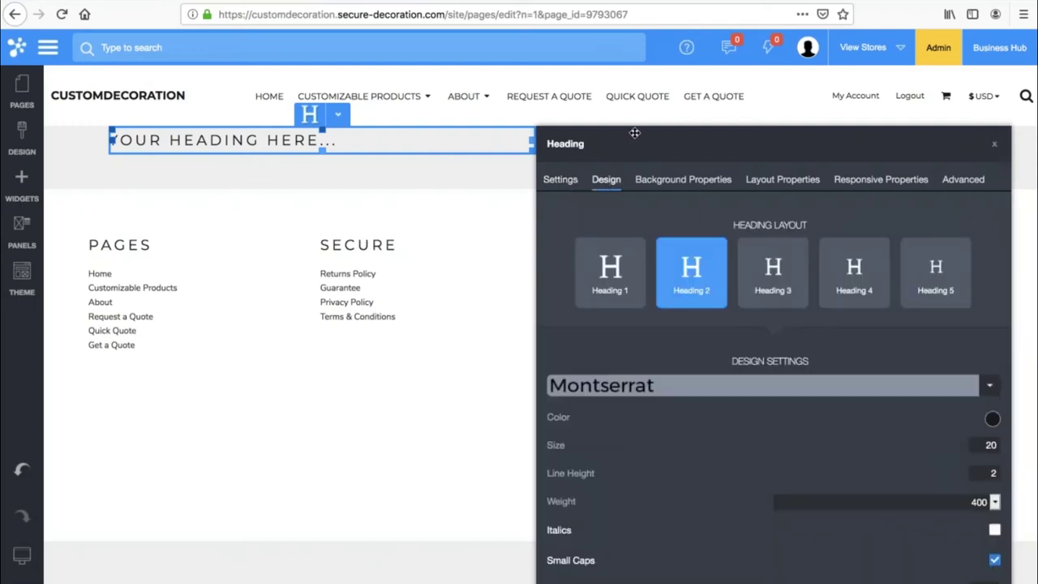
drag(634, 133, 603, 53)
scroll(808, 382, down, 1)
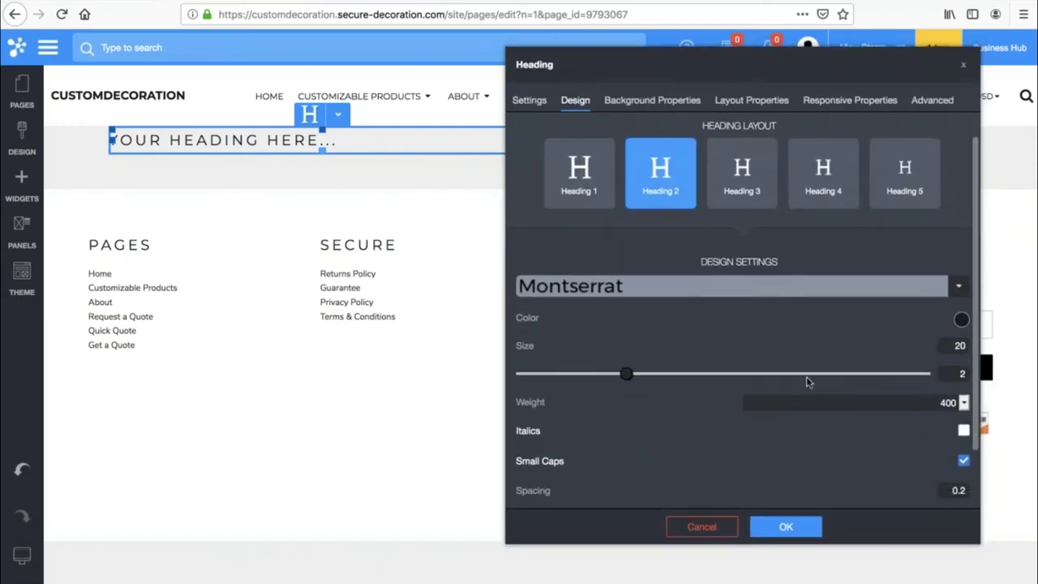
click(811, 402)
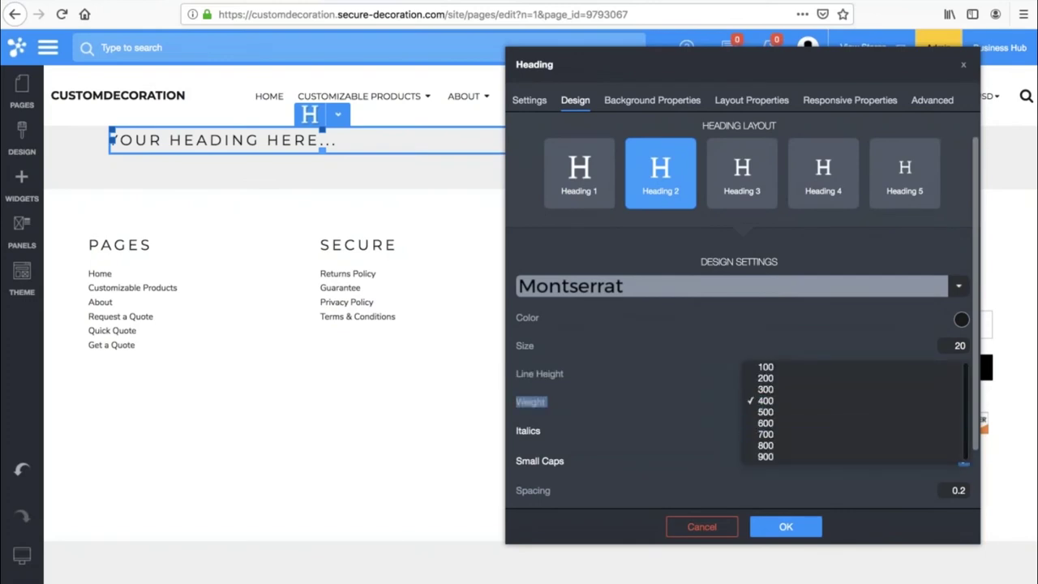
click(765, 434)
drag(576, 349, 583, 353)
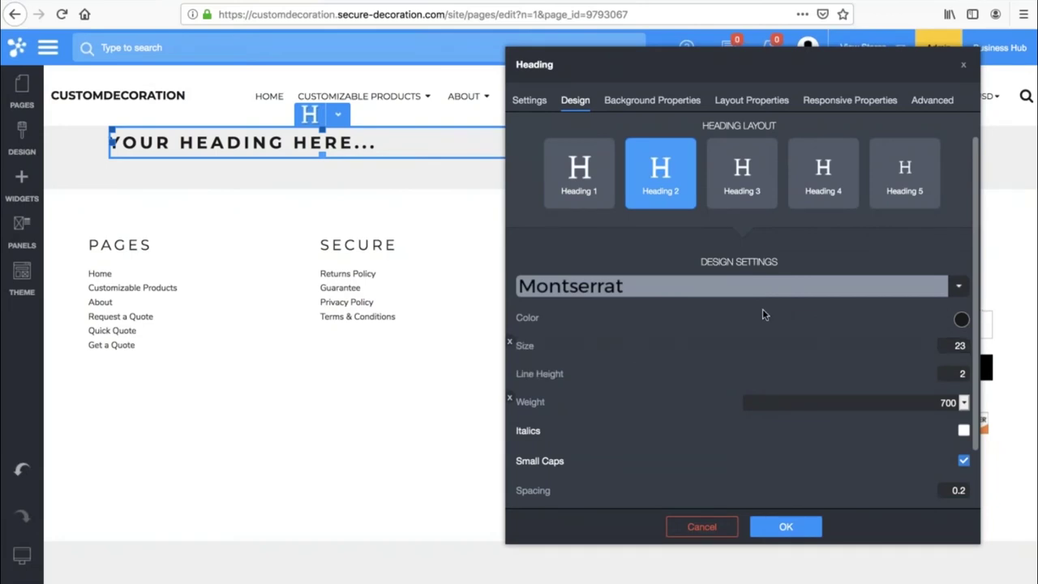
Replace the heading's placeholder text with "TELL US WHAT YOUR LOOKING FOR"
triple_click(343, 139)
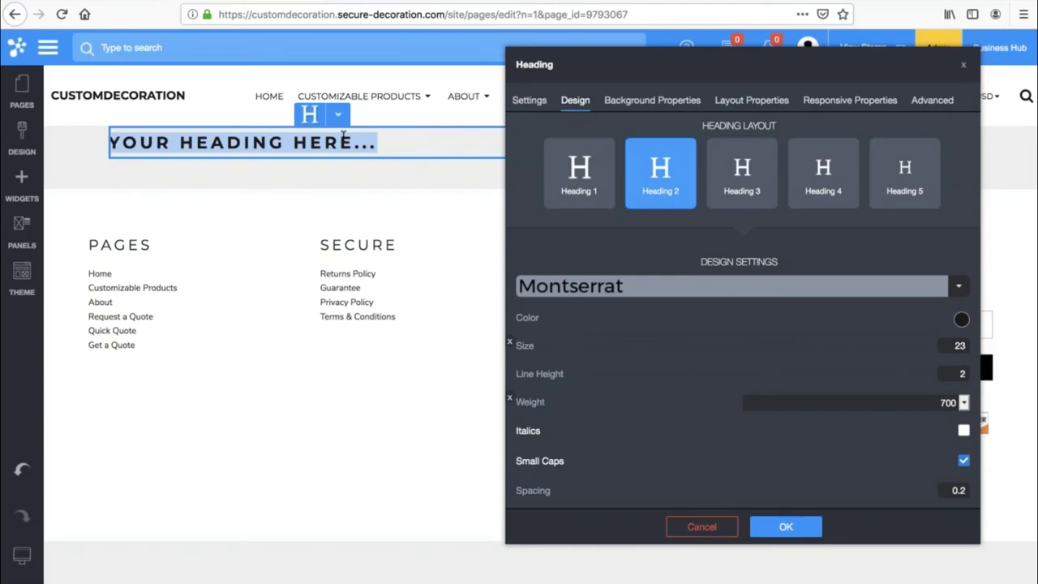
text(TELL US W)
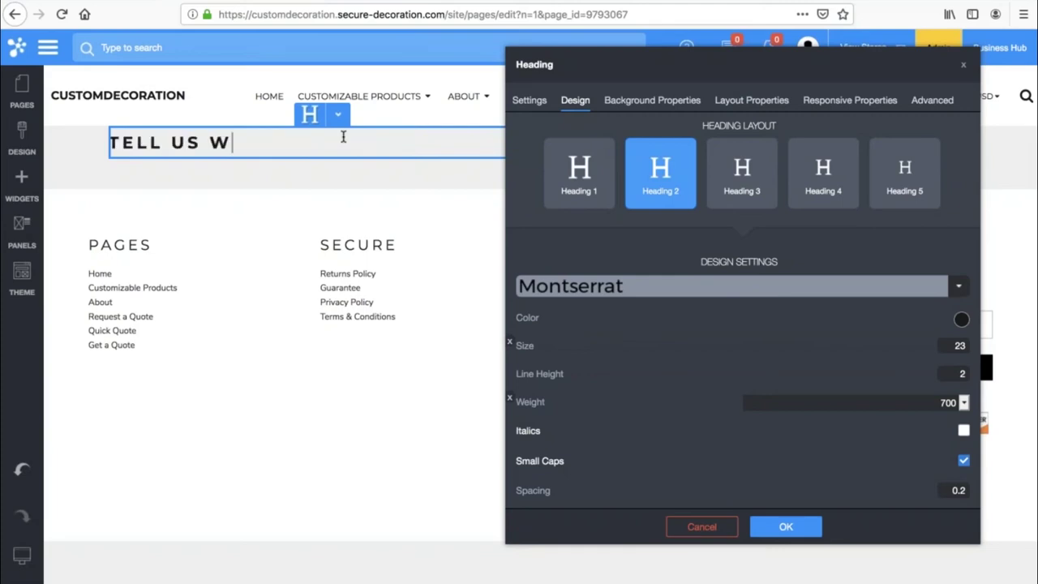
text(HAT YOUR LOOKING)
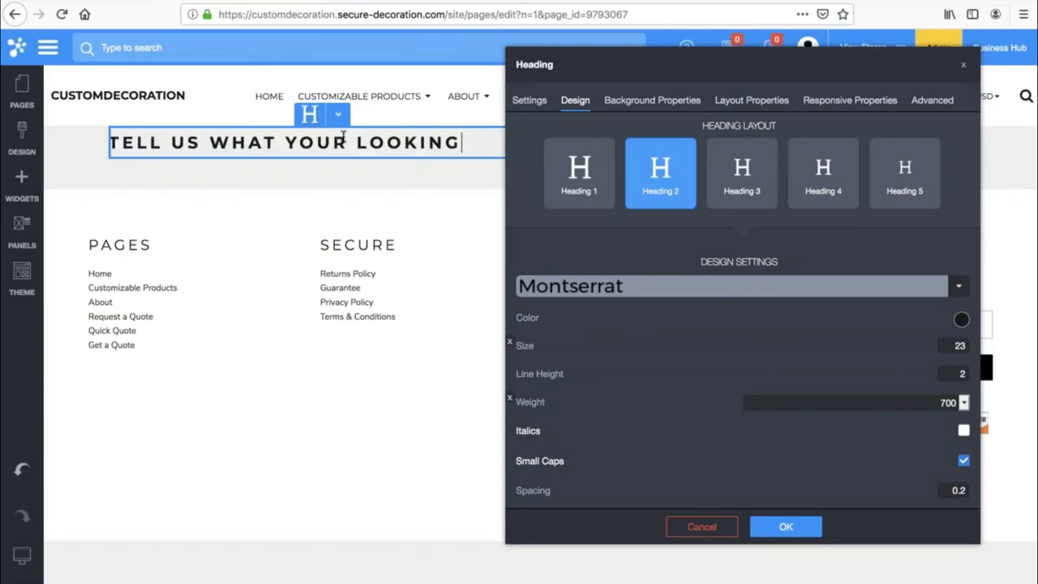
text( FOR)
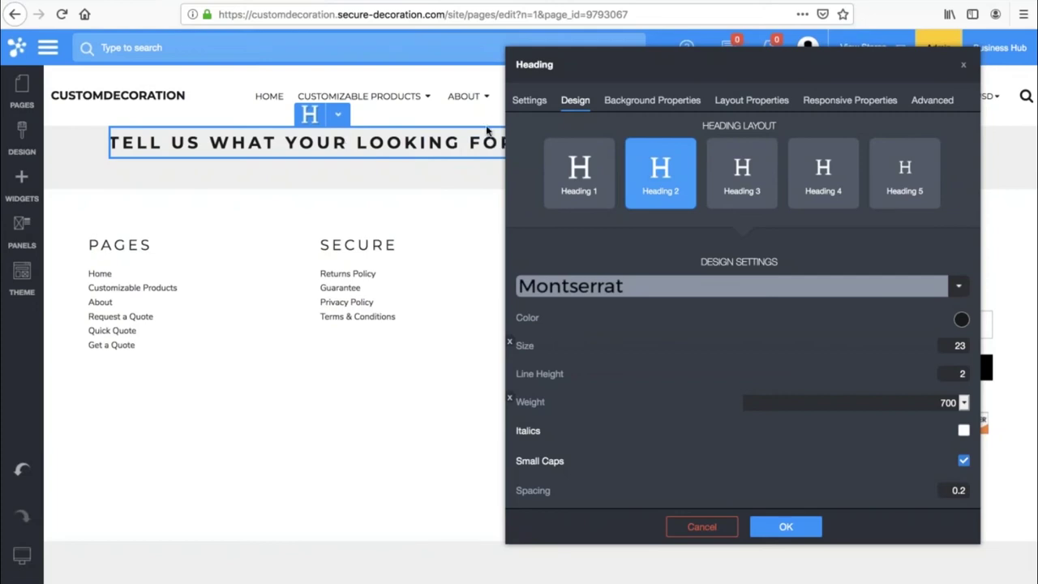
Set the heading's layout alignment to Center and apply the heading settings
click(740, 107)
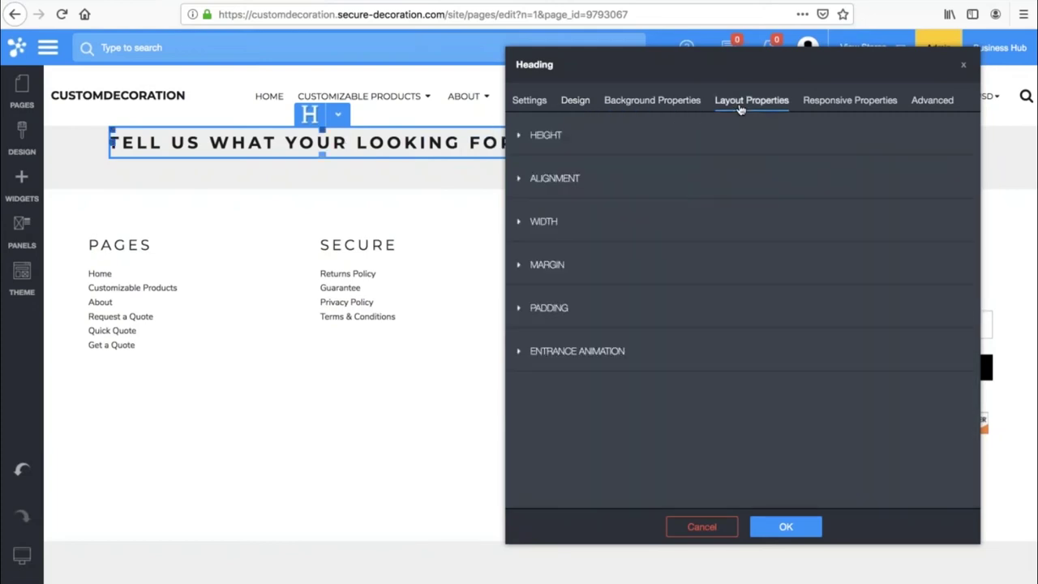
click(561, 180)
click(545, 225)
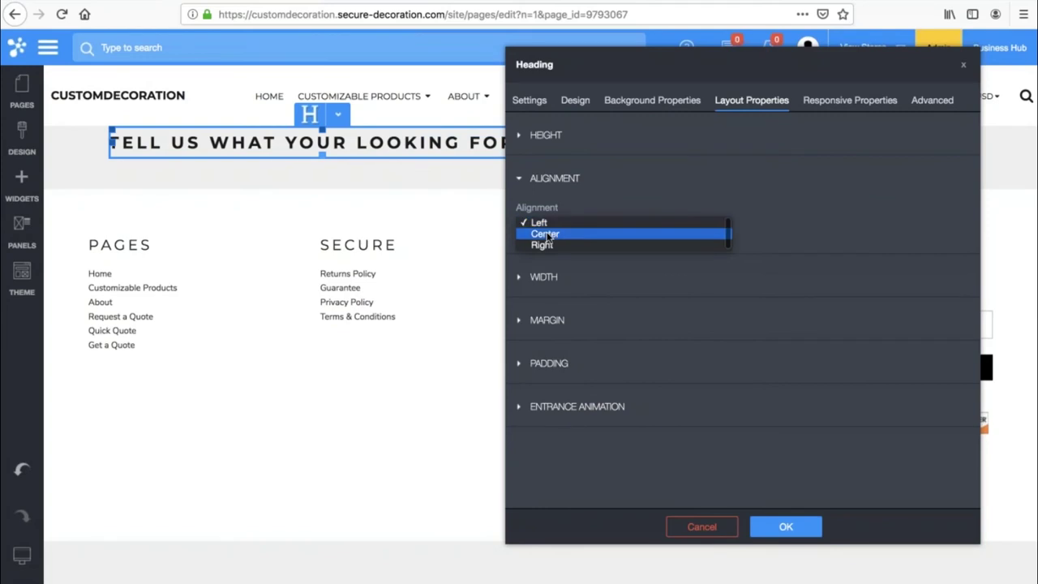
click(545, 234)
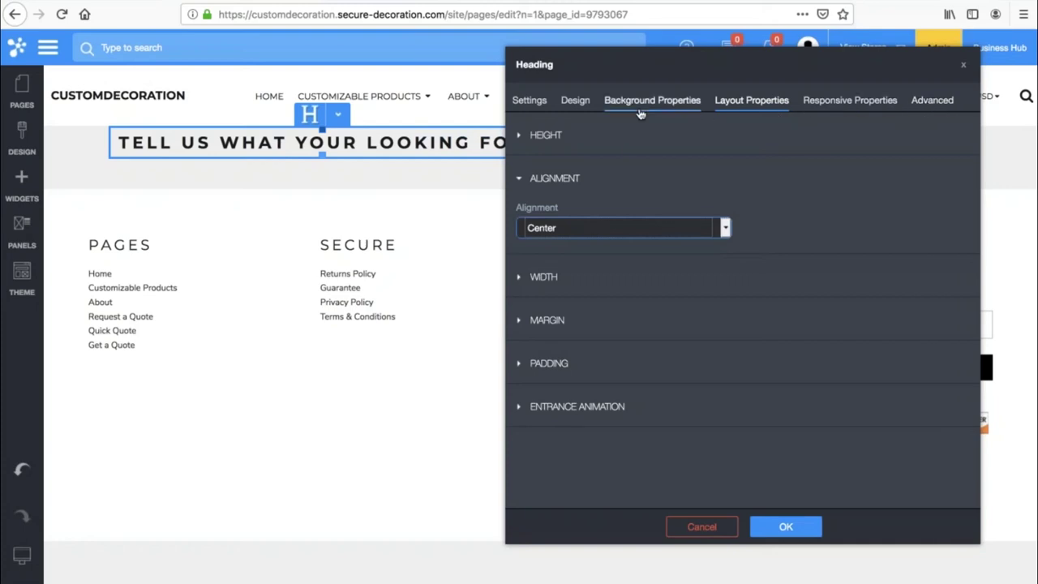
click(783, 526)
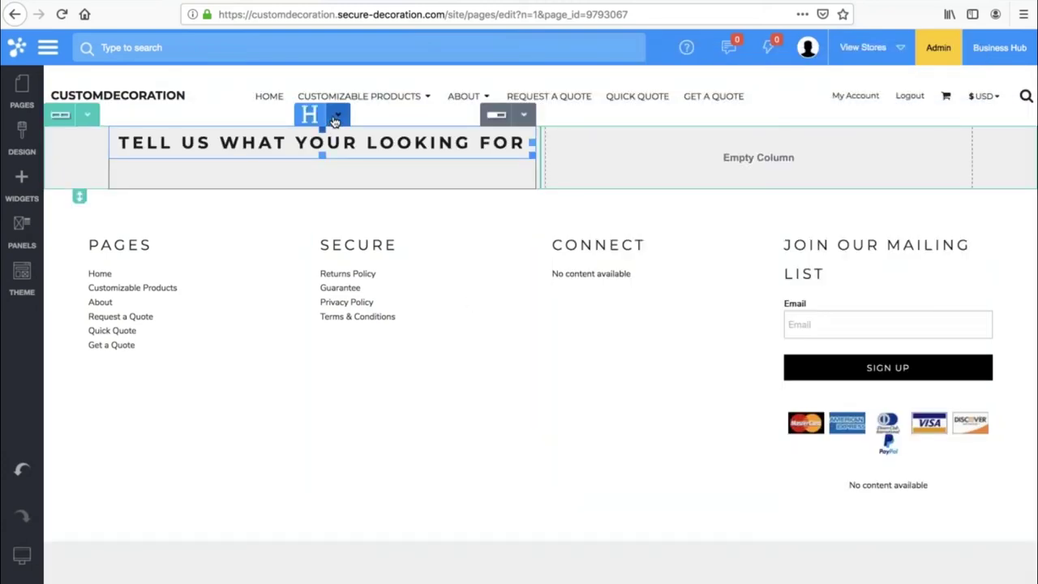
Clone the "TELL US WHAT YOUR LOOKING FOR" heading and move the copy into the empty second column
click(336, 116)
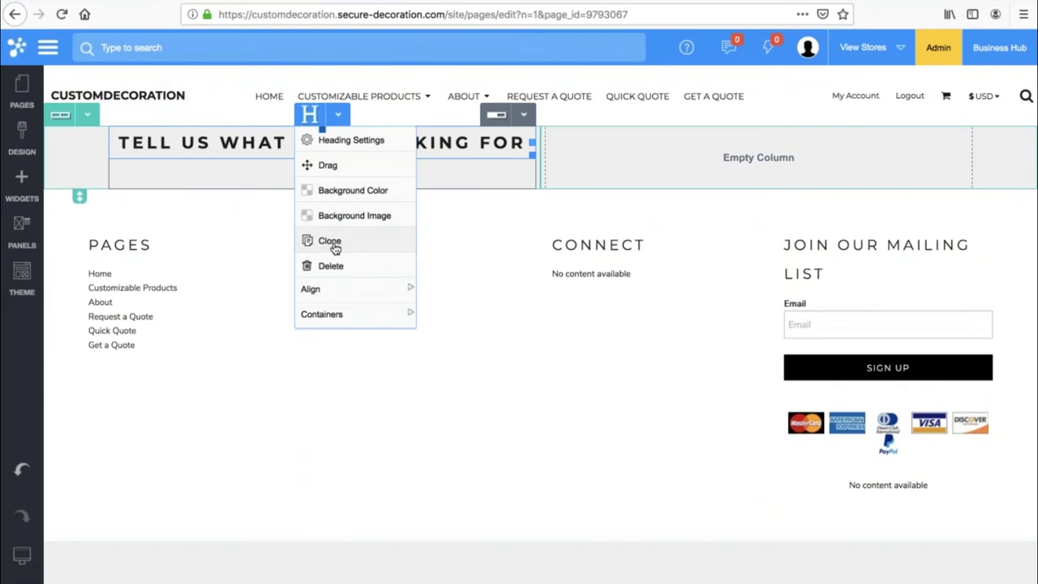
click(335, 247)
click(335, 158)
drag(333, 206, 714, 168)
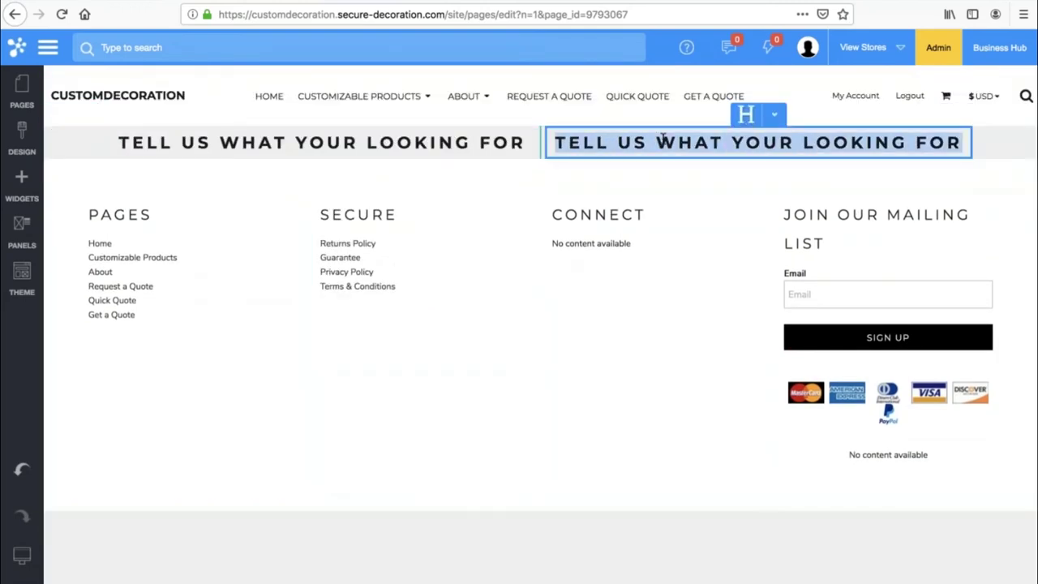
Change the second column's heading text to "WANT AN INSTANT PRICE?"
text(WANT ANT)
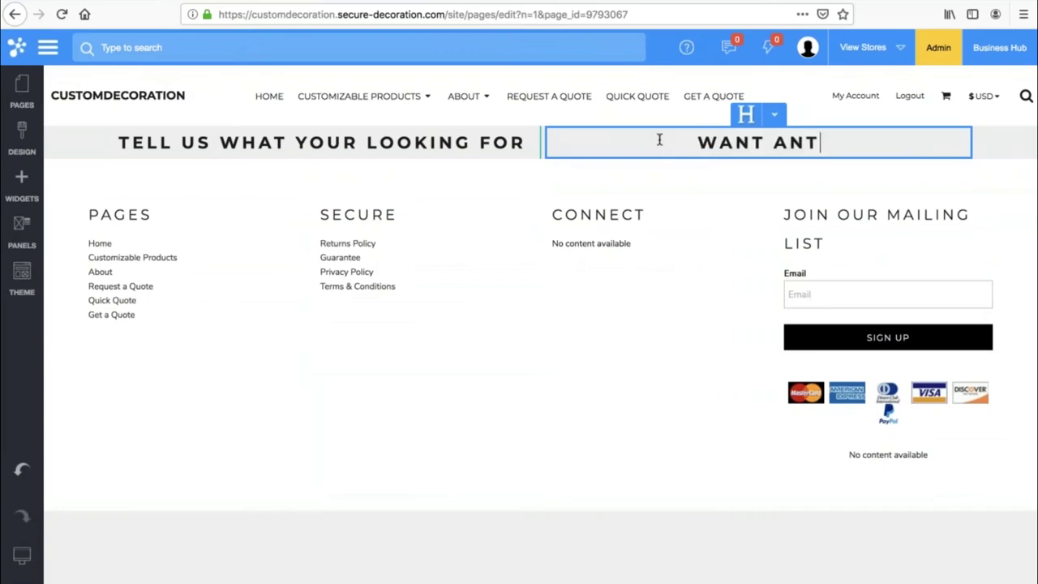
key(BackSpace)
text(INS)
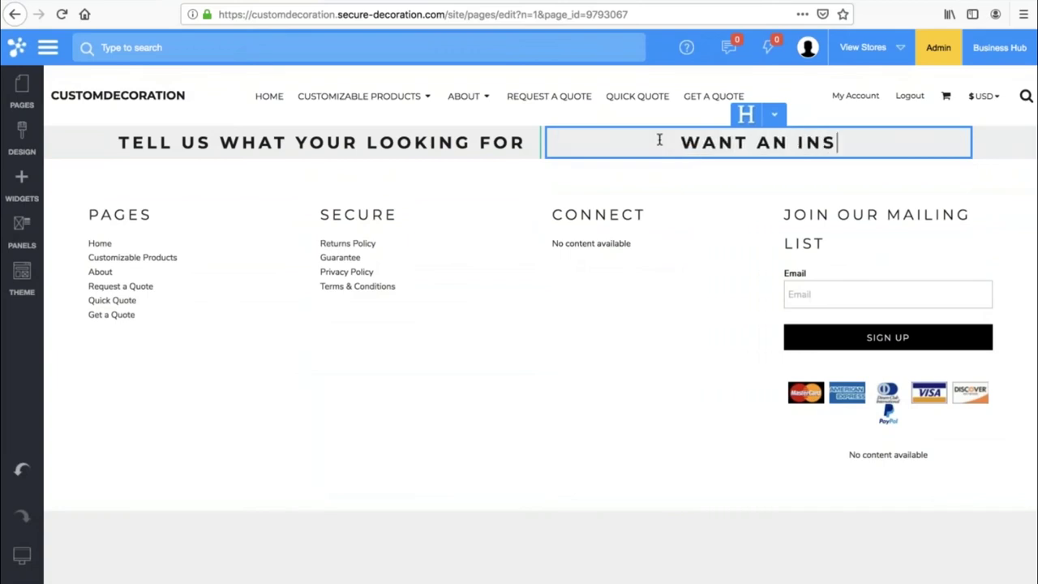
text(TANT PRICE?)
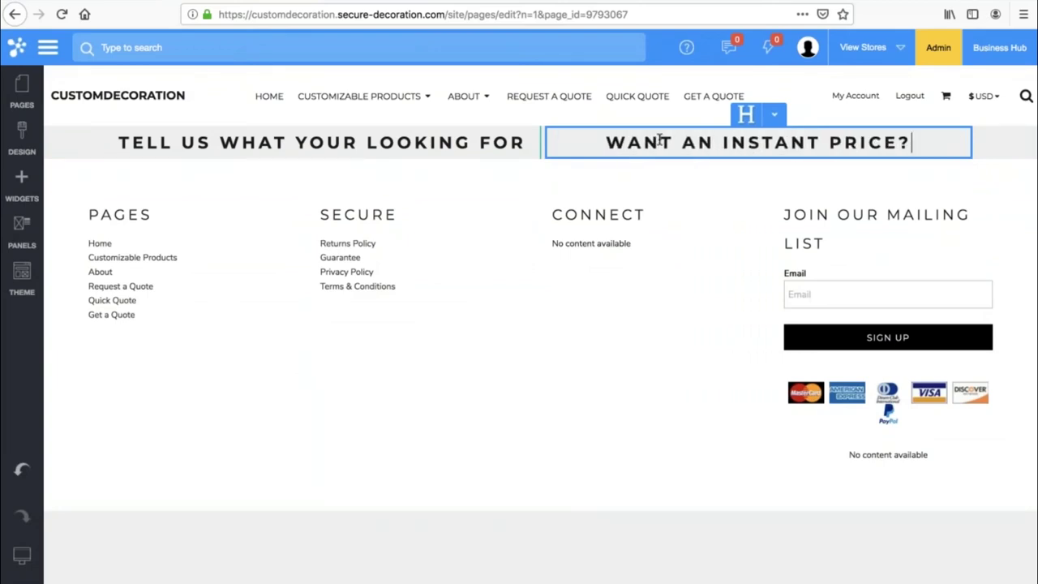
Add a Button widget under the first column's heading and set its text to "Request a Quote"
click(24, 191)
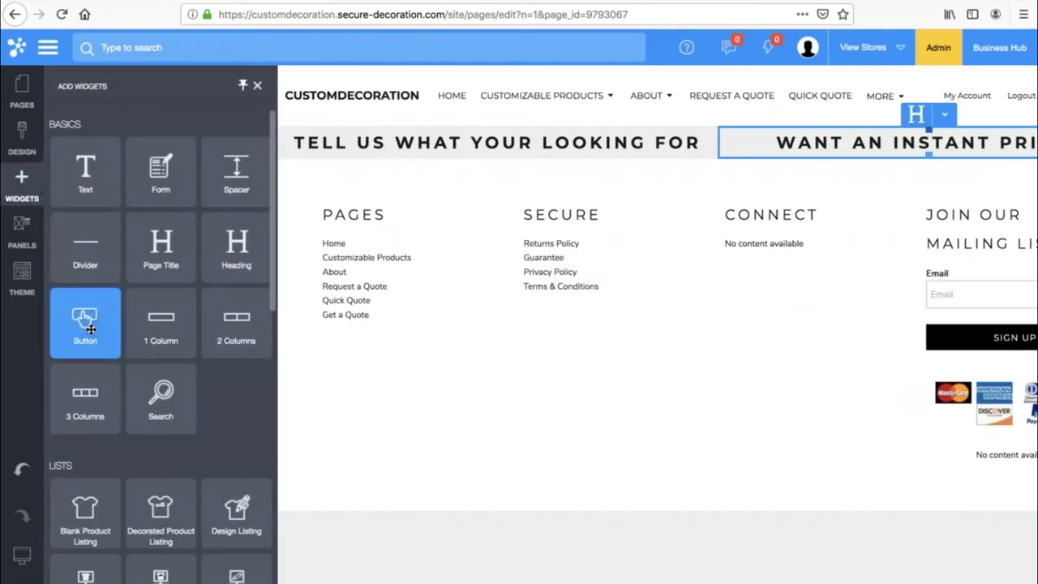
mouse_move(89, 327)
mouse_down()
mouse_move(430, 235)
mouse_move(377, 149)
mouse_up()
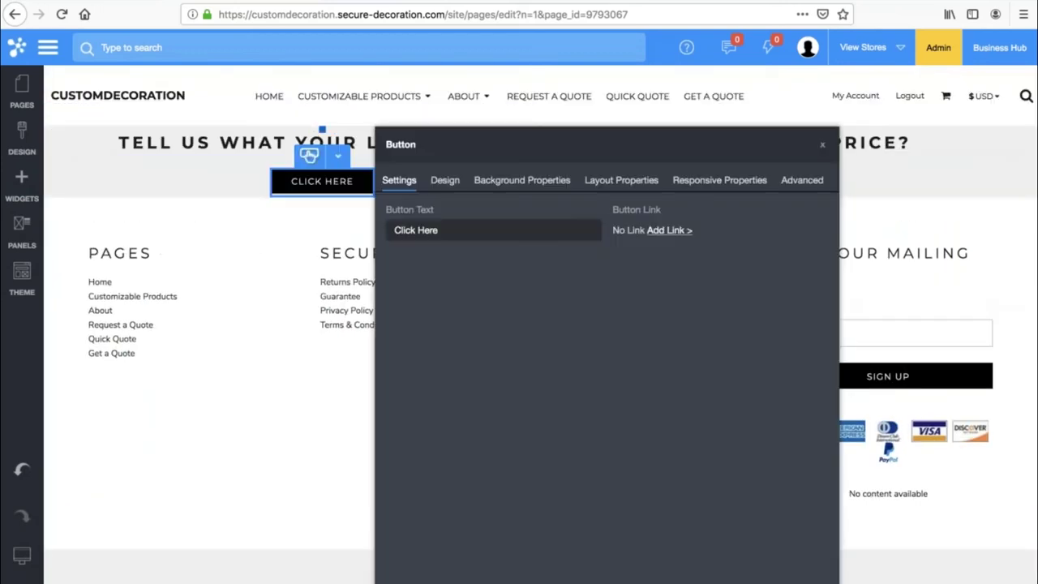
triple_click(445, 231)
text(REQ)
key(BackSpace)
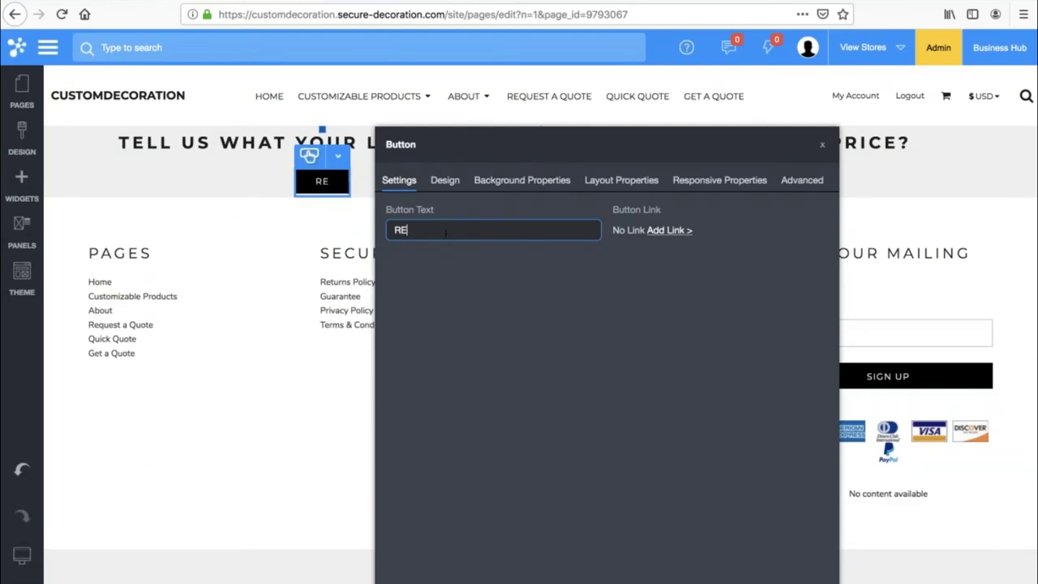
key(BackSpace)
text(equest a Quot)
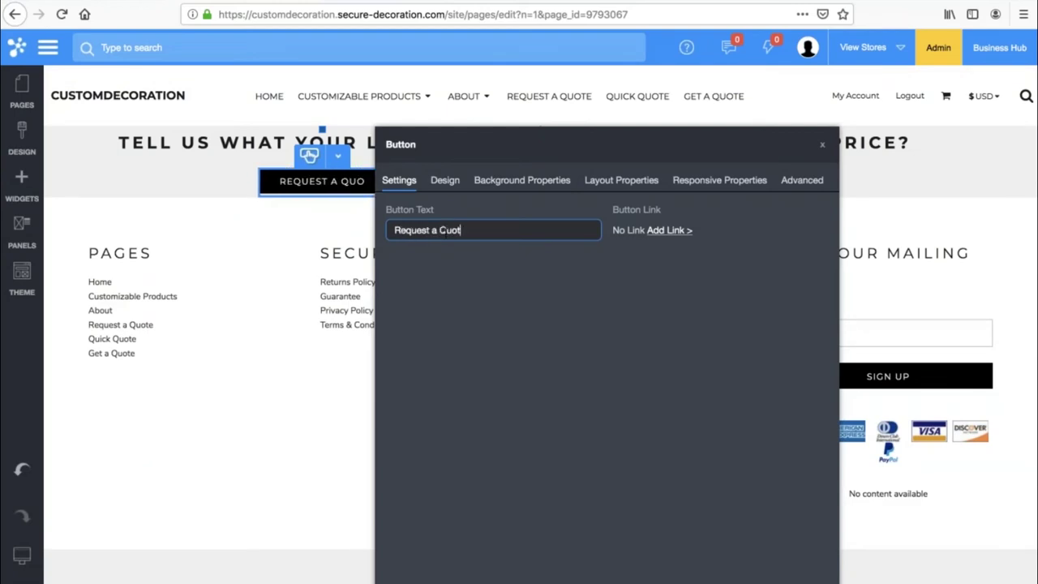
text(e)
Link the button to the existing page Request a Quote
click(675, 231)
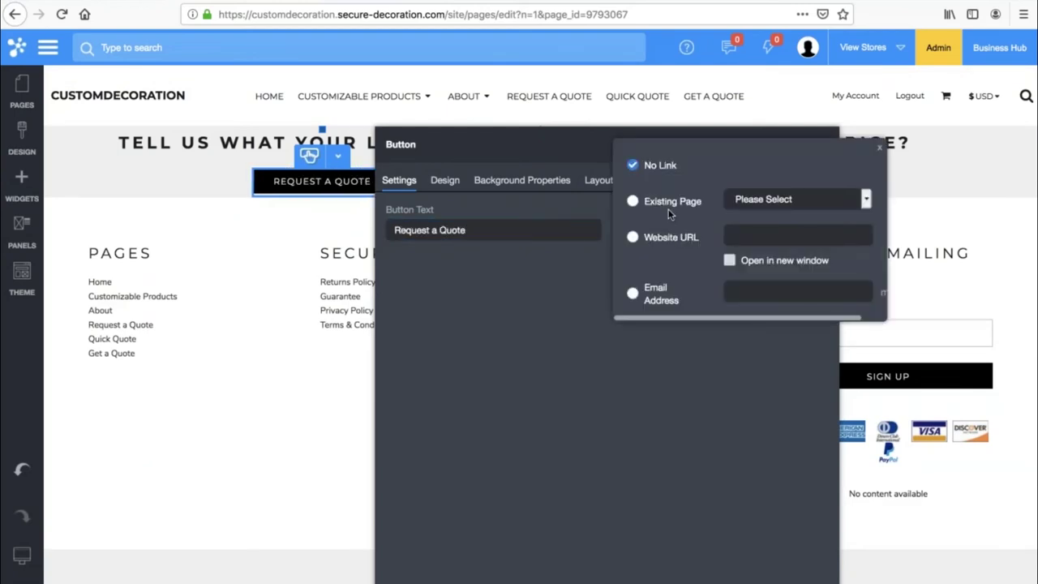
click(634, 201)
click(758, 200)
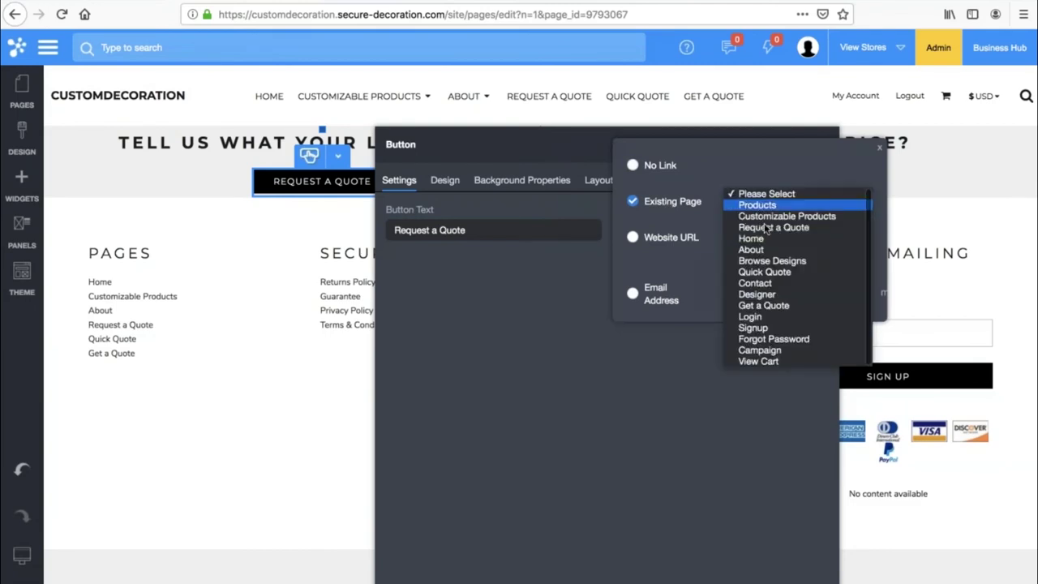
click(767, 228)
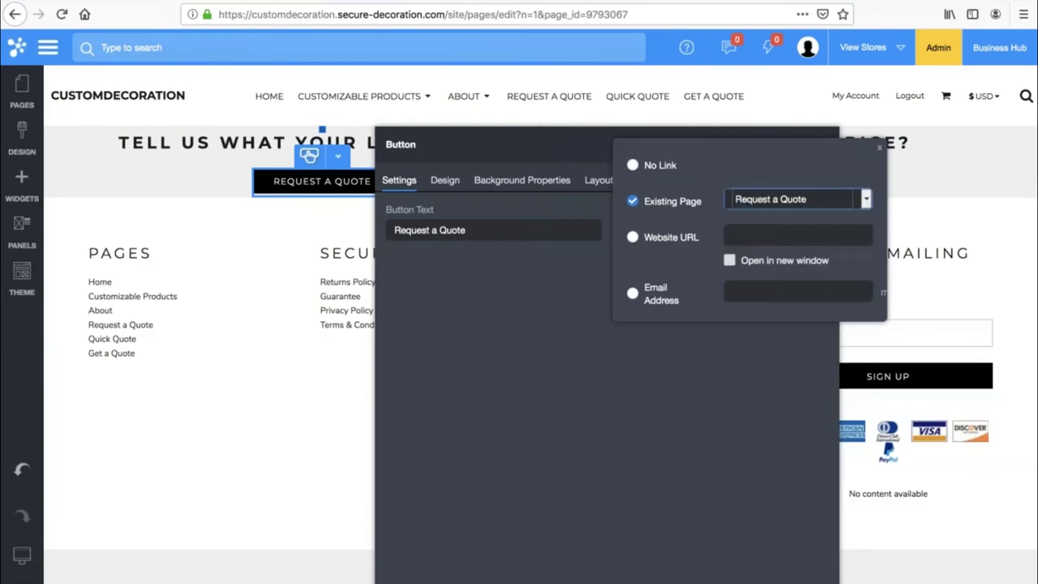
Set the button's background to a custom red by entering 200 for the RGB red value
click(445, 182)
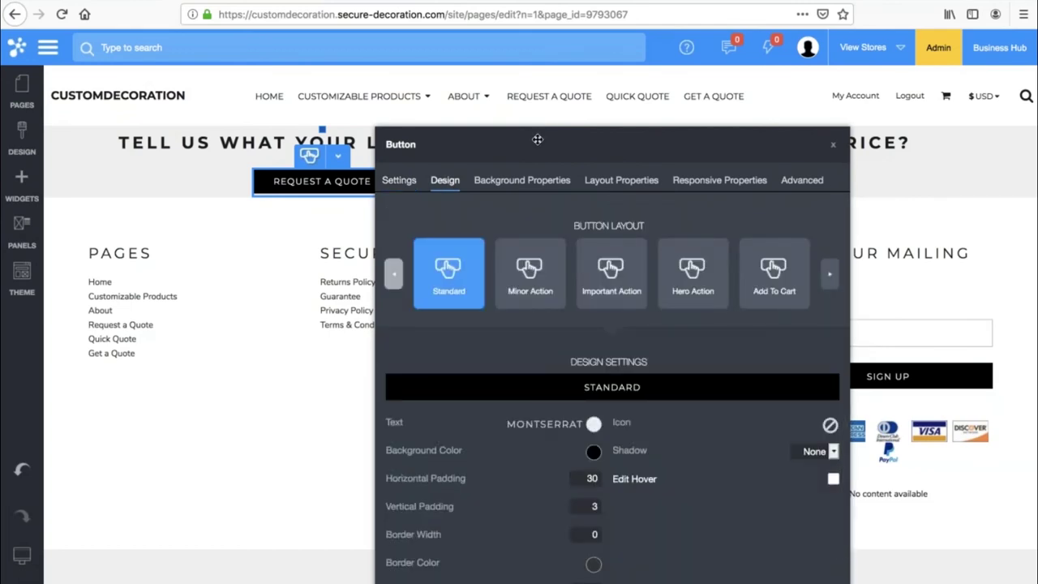
drag(538, 143, 460, 31)
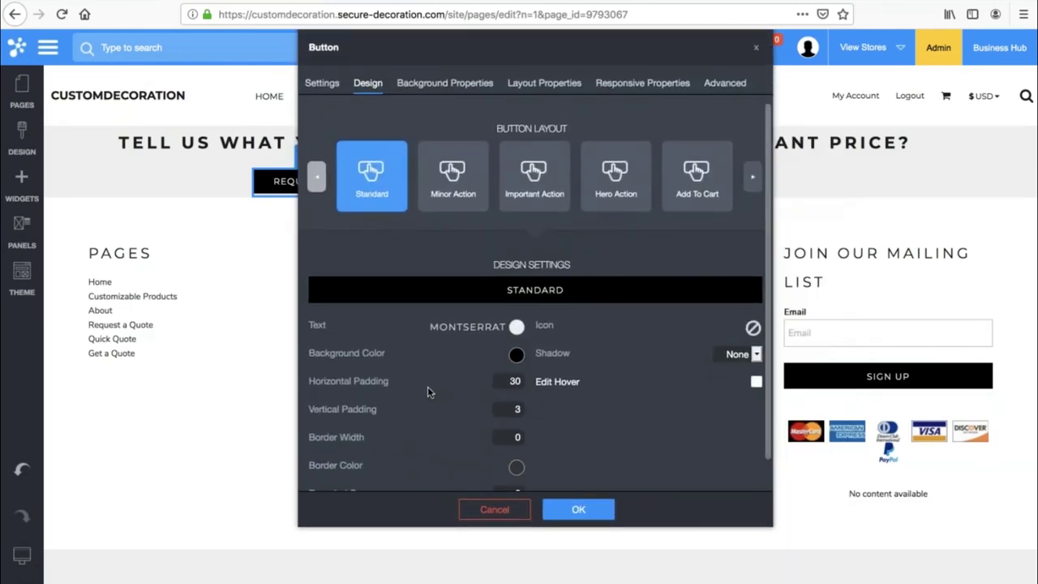
scroll(444, 404, down, 1)
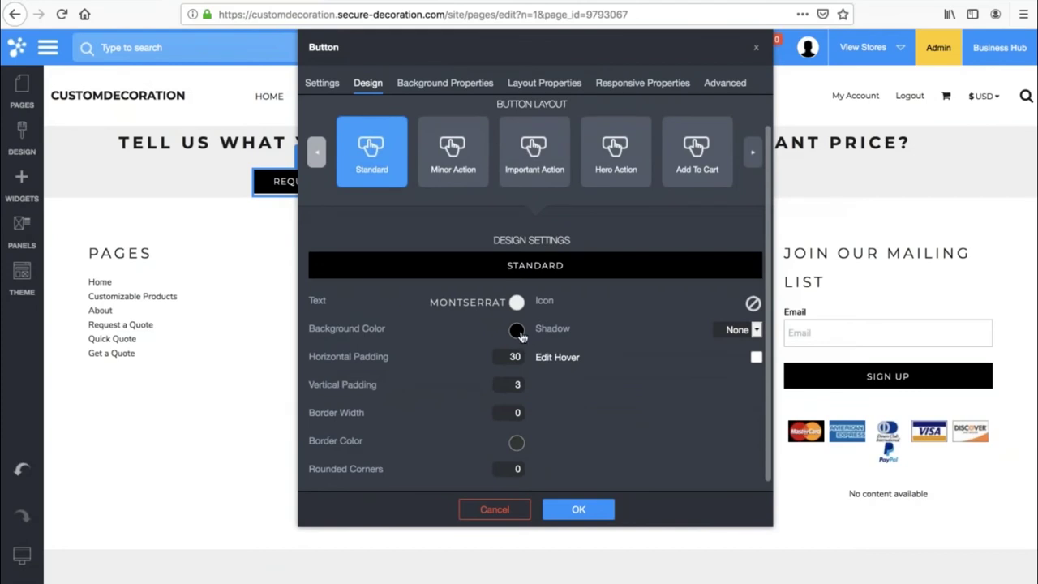
click(516, 332)
click(421, 384)
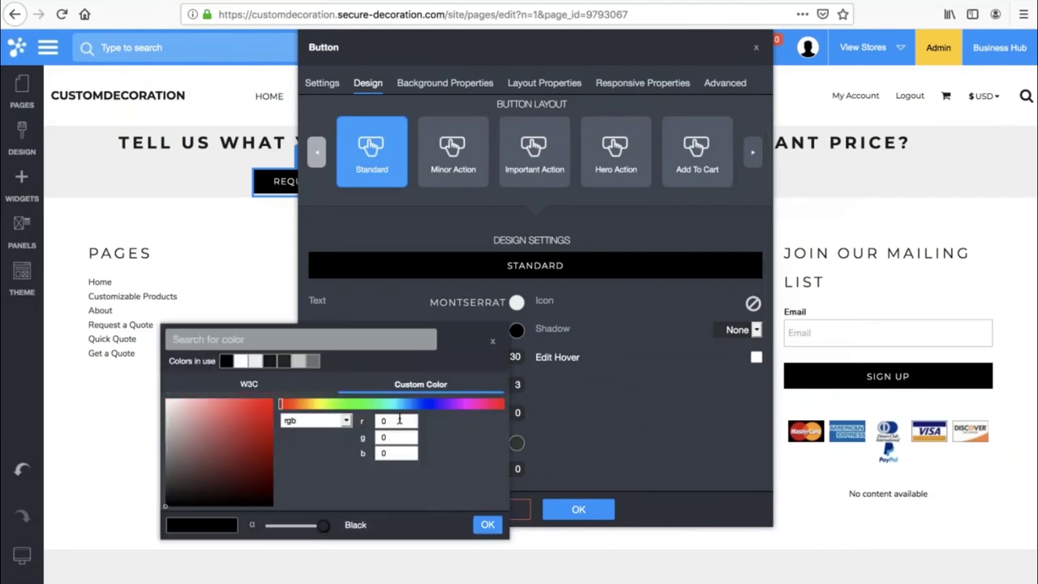
click(399, 420)
text(200)
click(487, 524)
Give the button a black border with a width of 3 and rounded corners of 3
click(513, 412)
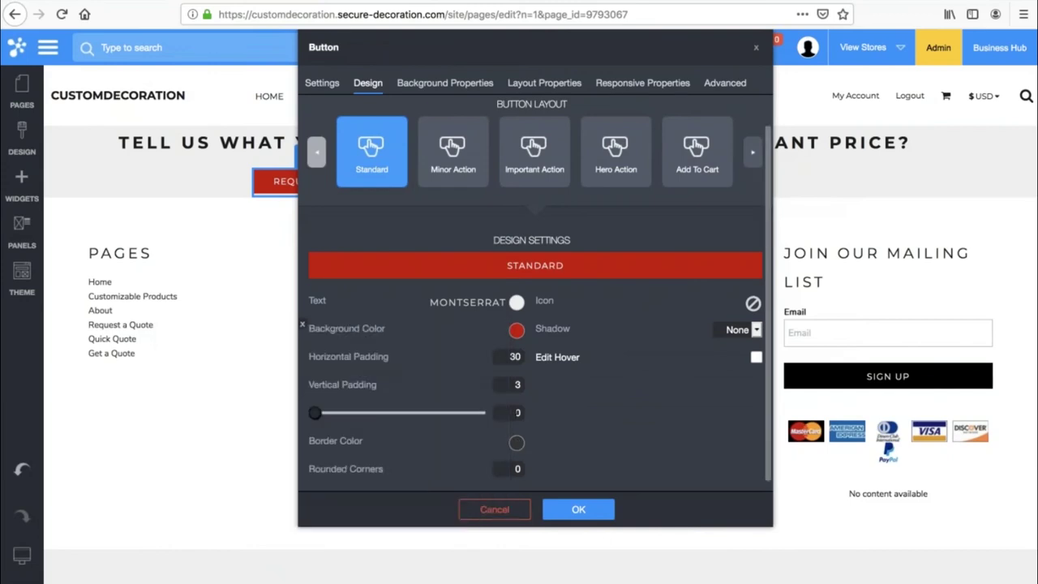
text(3)
click(517, 468)
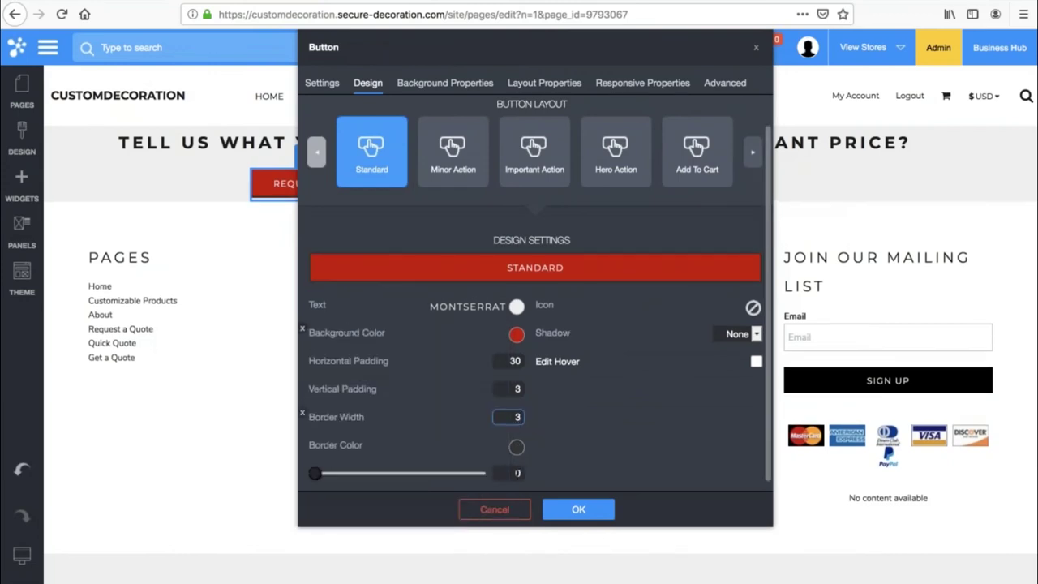
text(3)
click(516, 442)
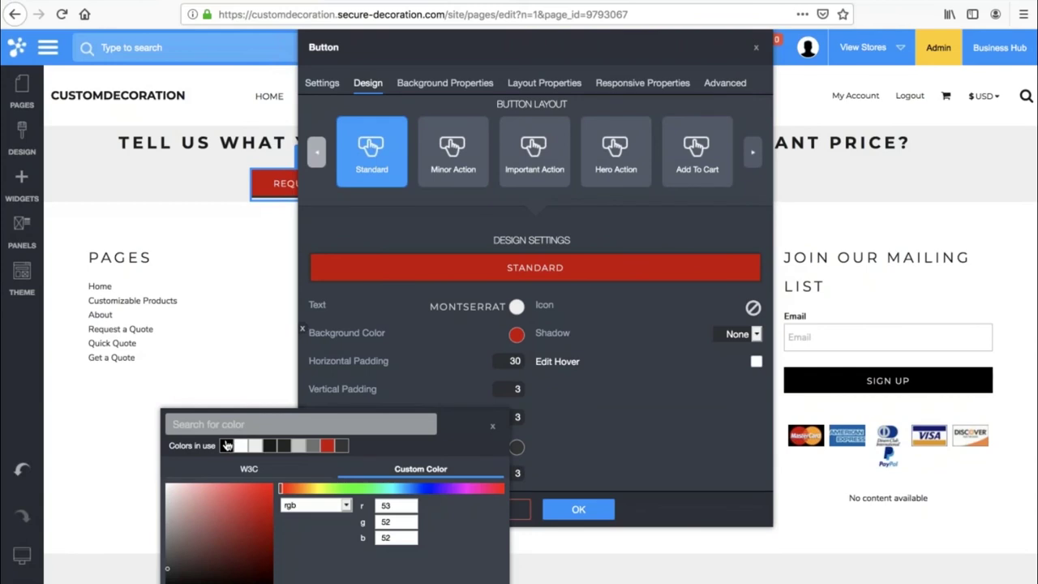
click(228, 446)
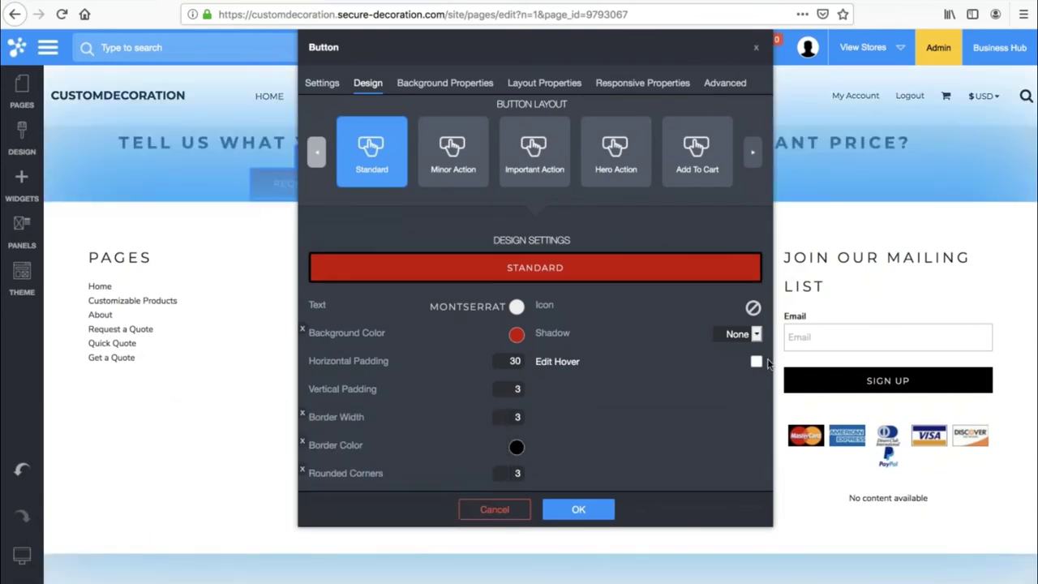
Enable hover editing for the button, set the hover border color to the red already in use, and apply the settings
click(756, 361)
scroll(754, 377, down, 1)
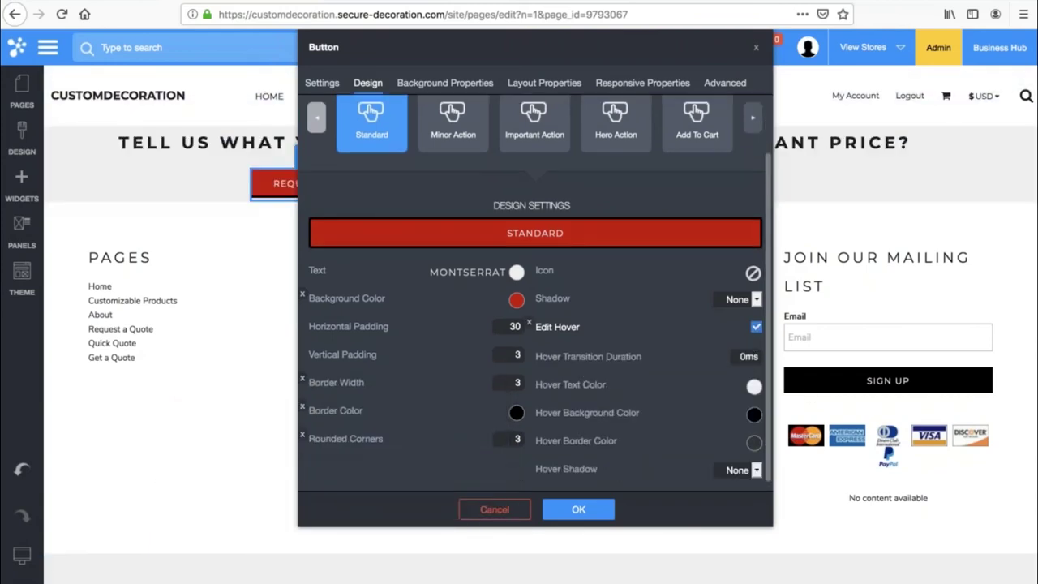
click(756, 416)
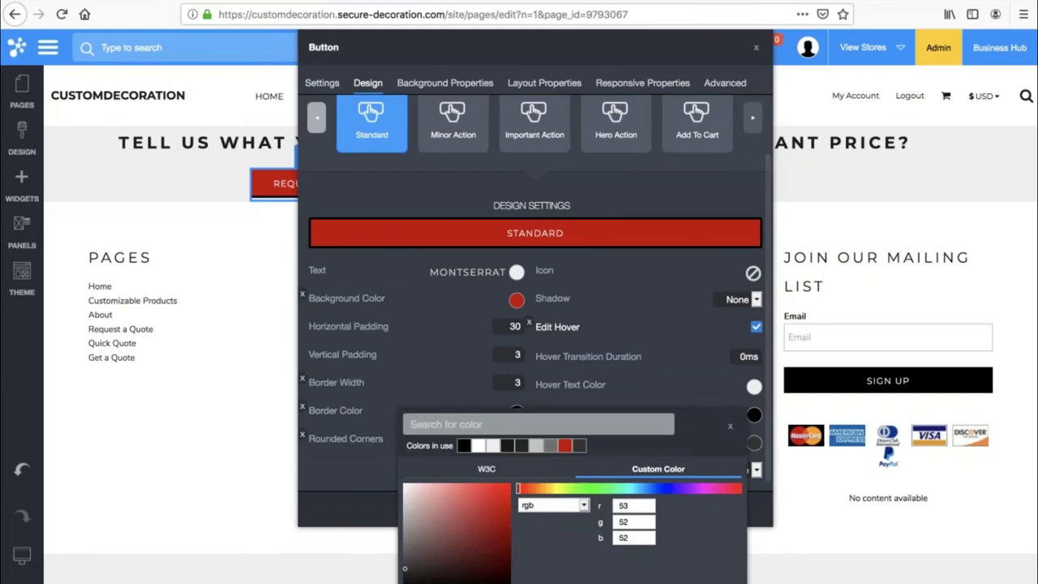
click(577, 445)
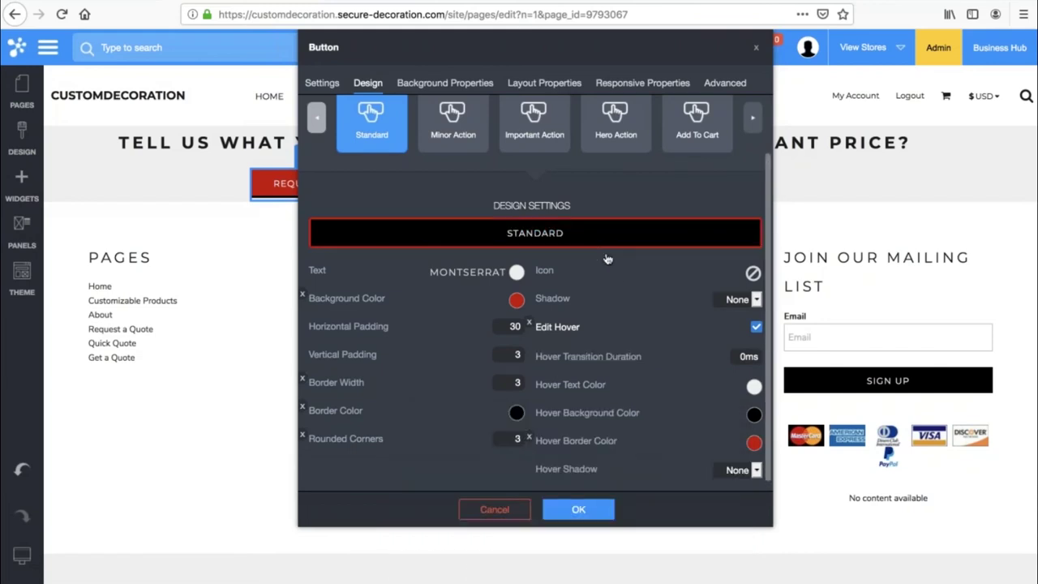
click(578, 508)
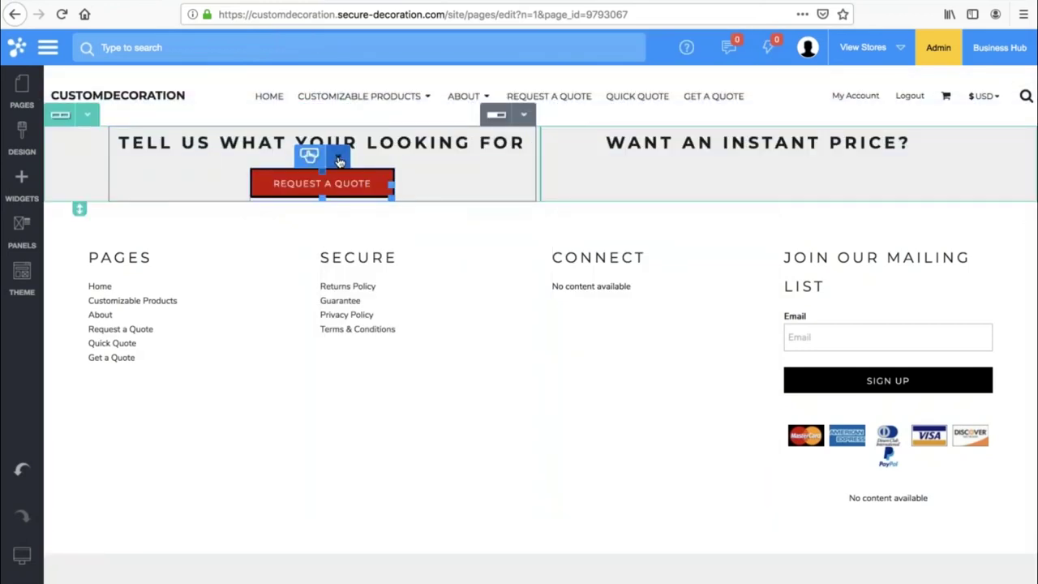
Clone the Request a Quote button, move the copy under the "WANT AN INSTANT PRICE?" heading and open its settings
click(339, 159)
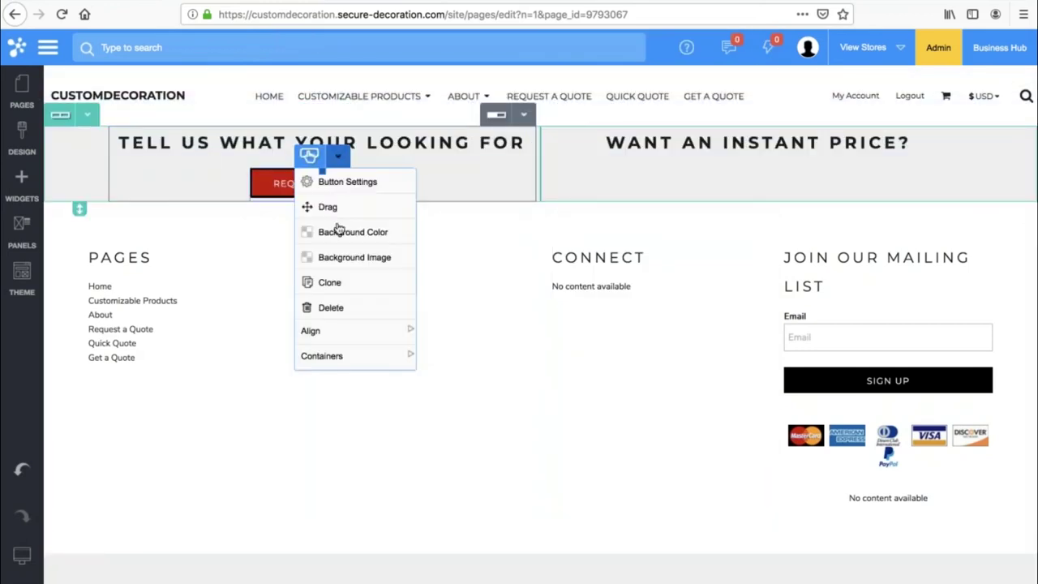
click(348, 284)
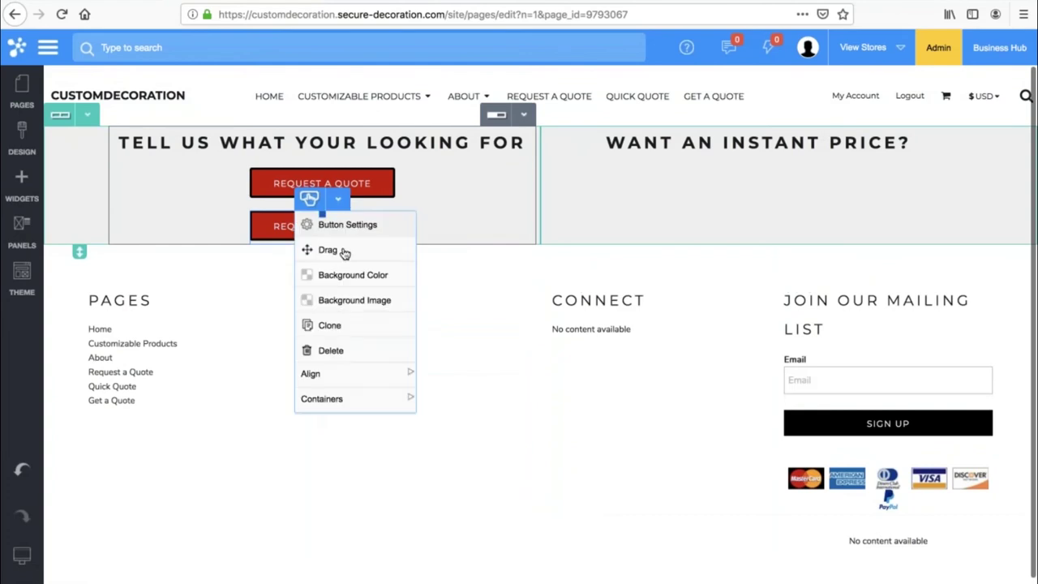
mouse_move(344, 253)
mouse_down()
mouse_move(730, 160)
mouse_move(757, 182)
mouse_up()
double_click(757, 182)
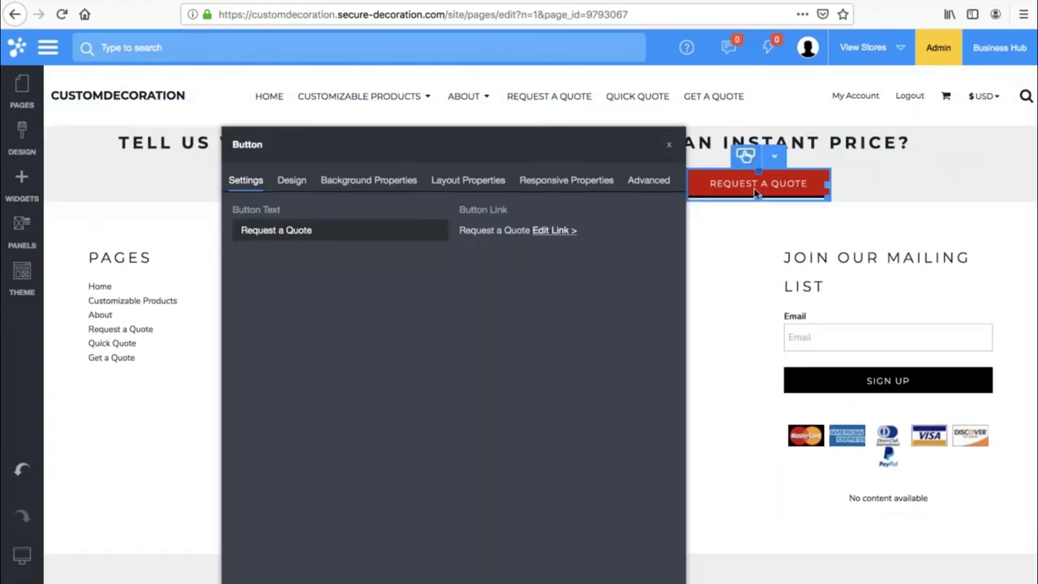
Change the copied button's text to "Get a Quick Quote" and link it to the existing Quick Quote page
drag(315, 231, 240, 231)
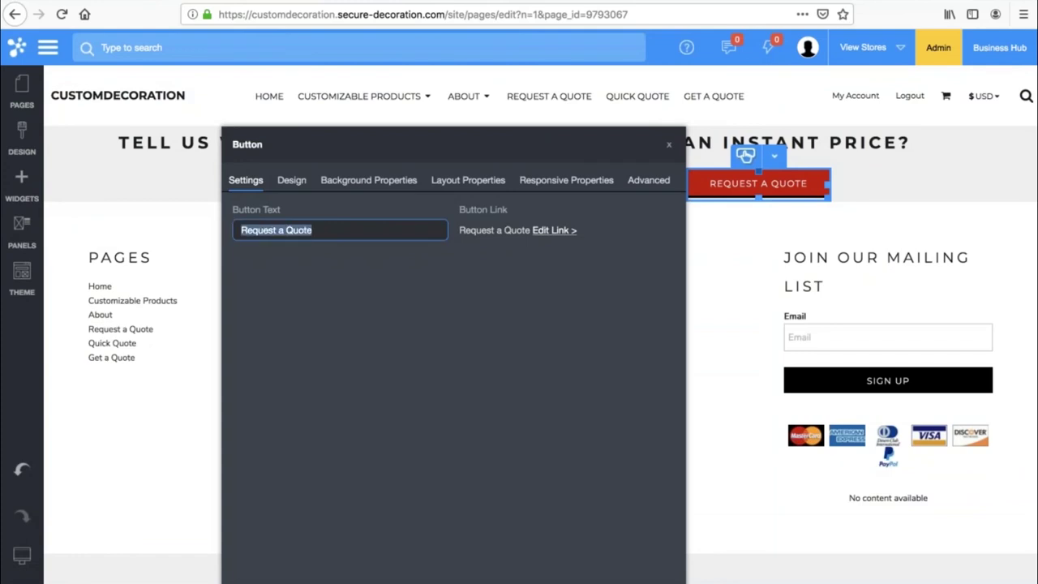
key(BackSpace)
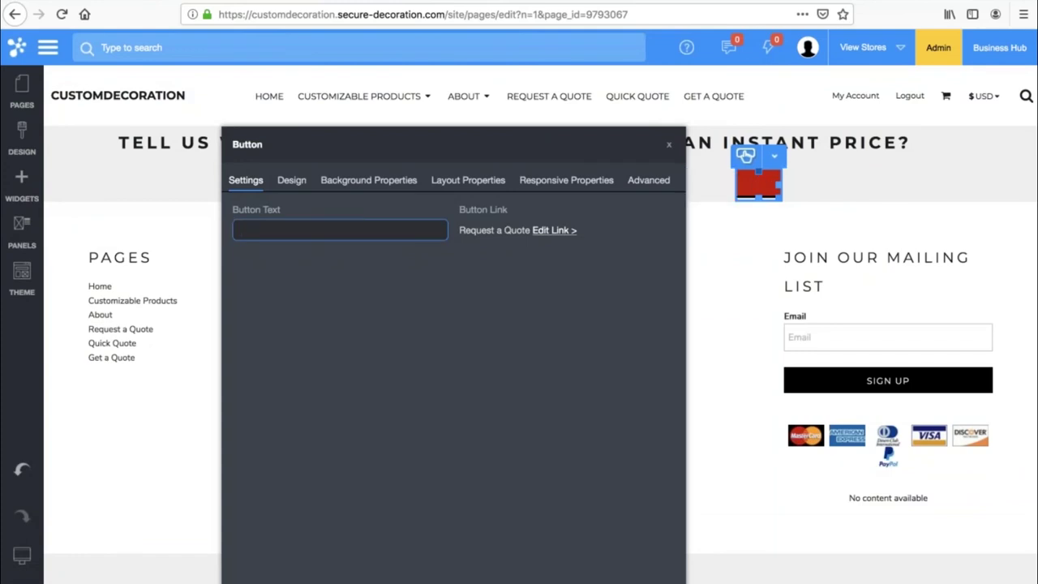
text(Get a Q)
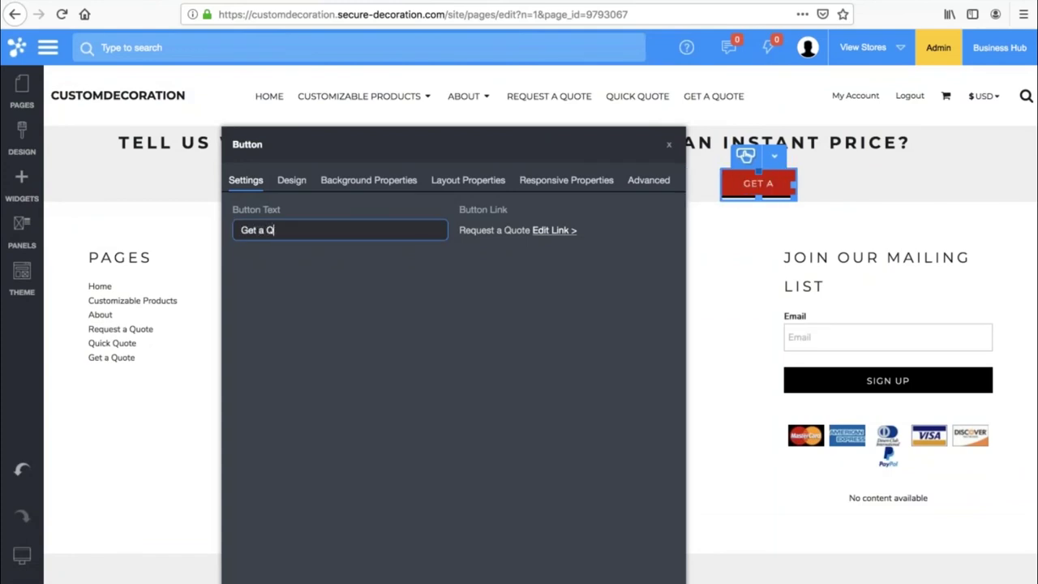
text(uick Quote)
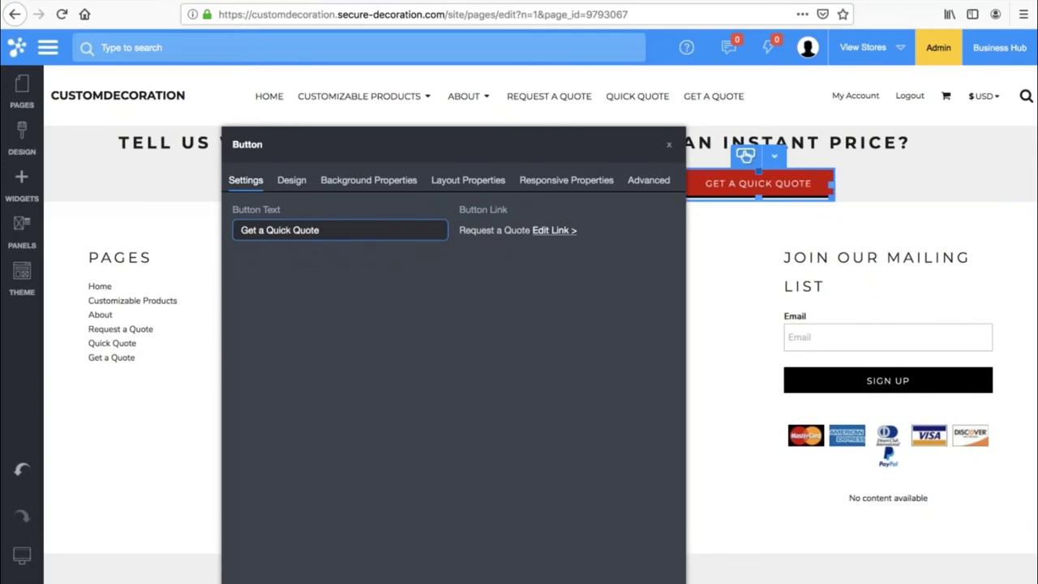
click(556, 231)
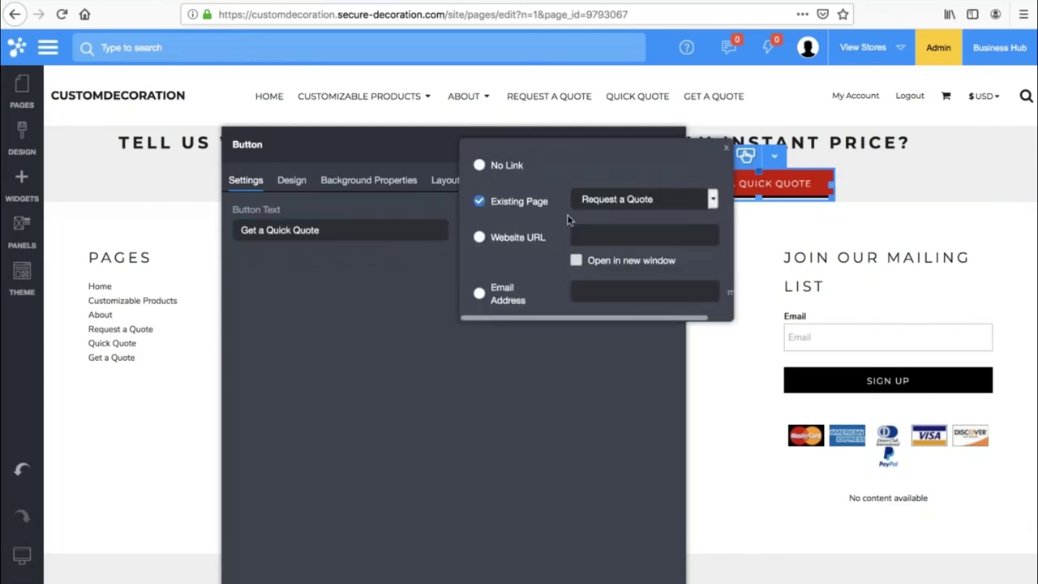
click(614, 200)
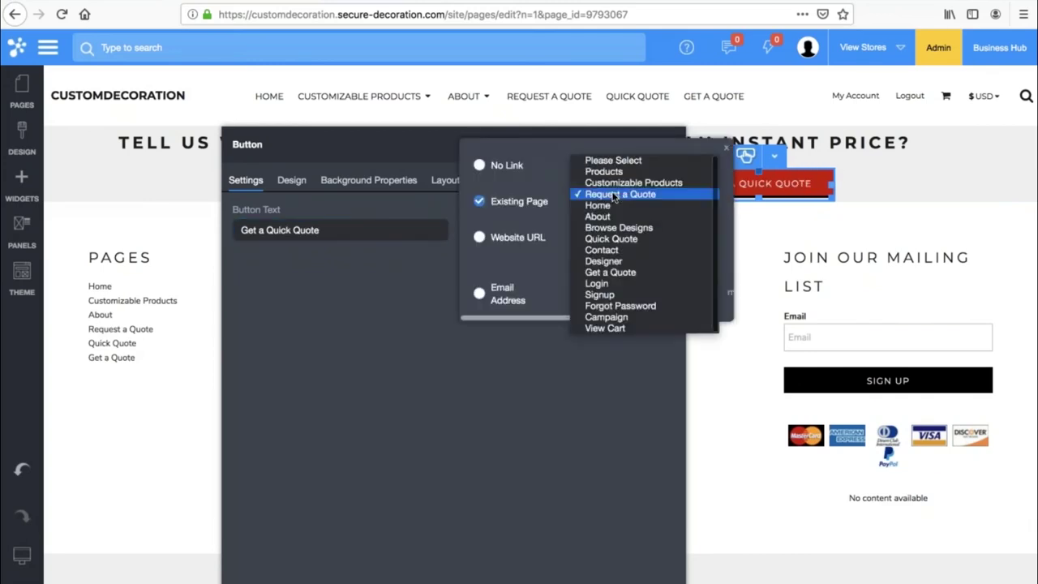
click(617, 238)
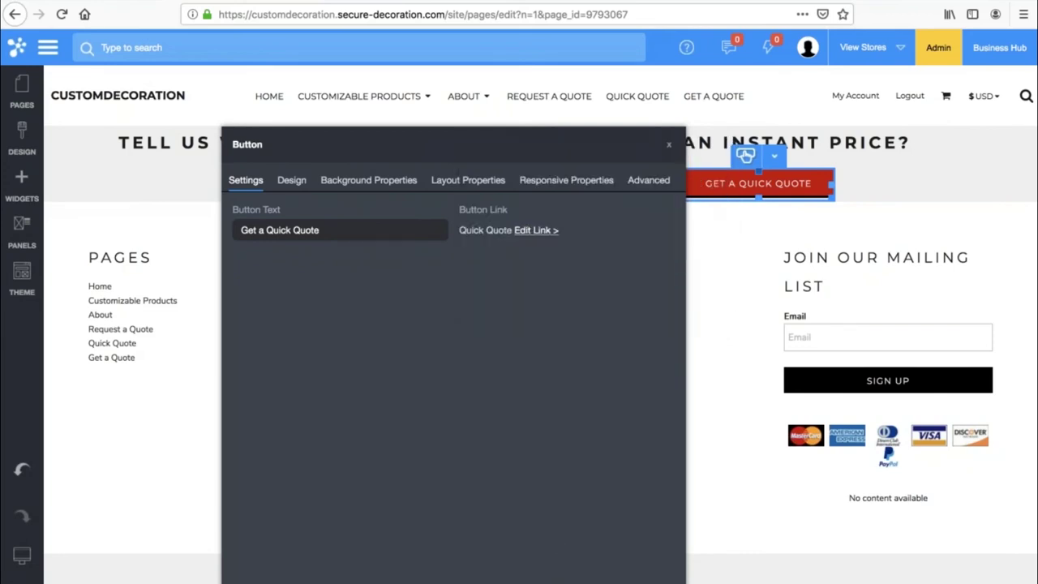
click(669, 144)
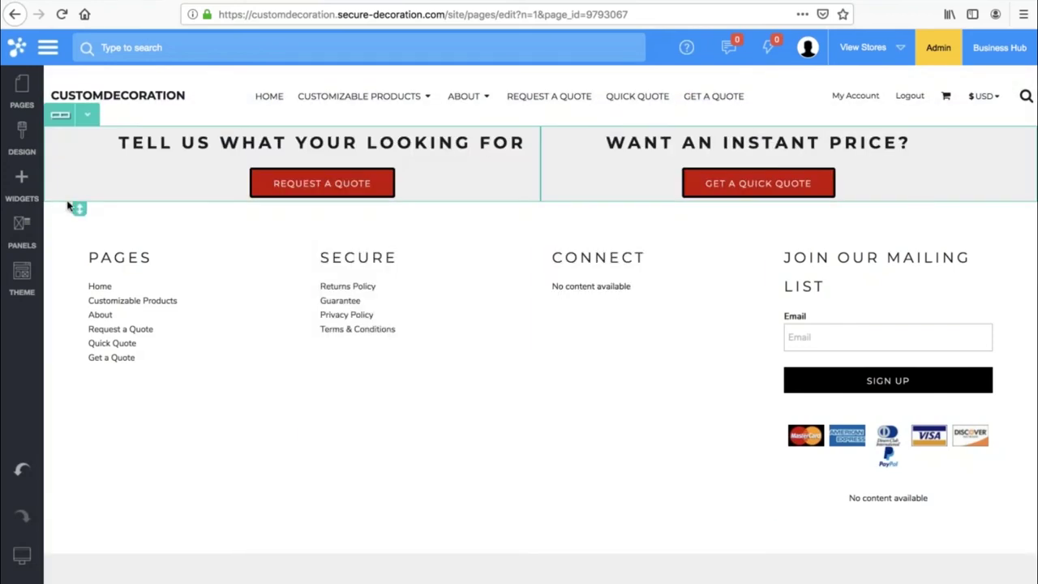
Add vertical spacing around the two-column quote section and save the page
drag(81, 212, 79, 251)
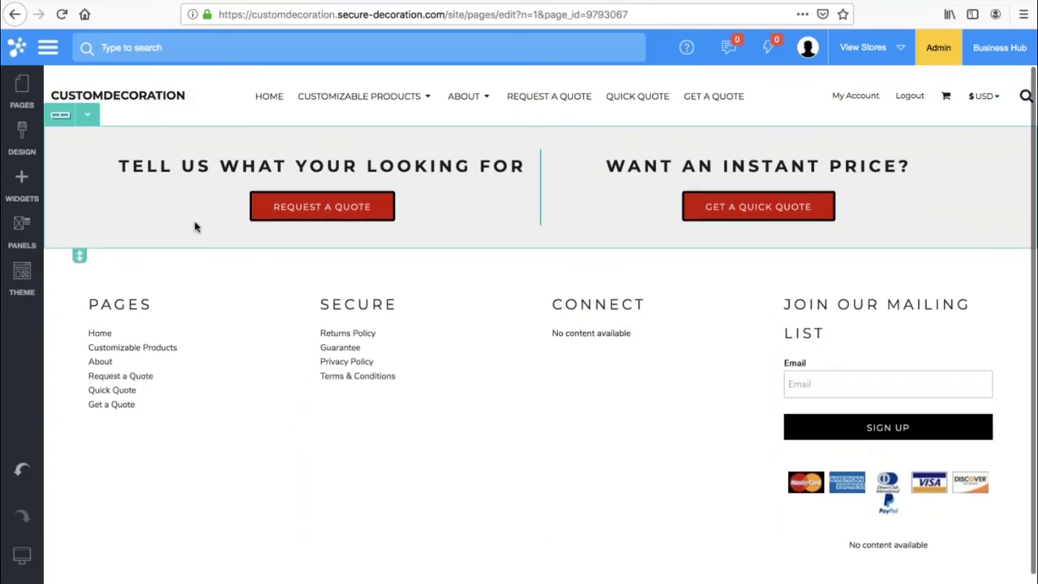
key(ctrl+s)
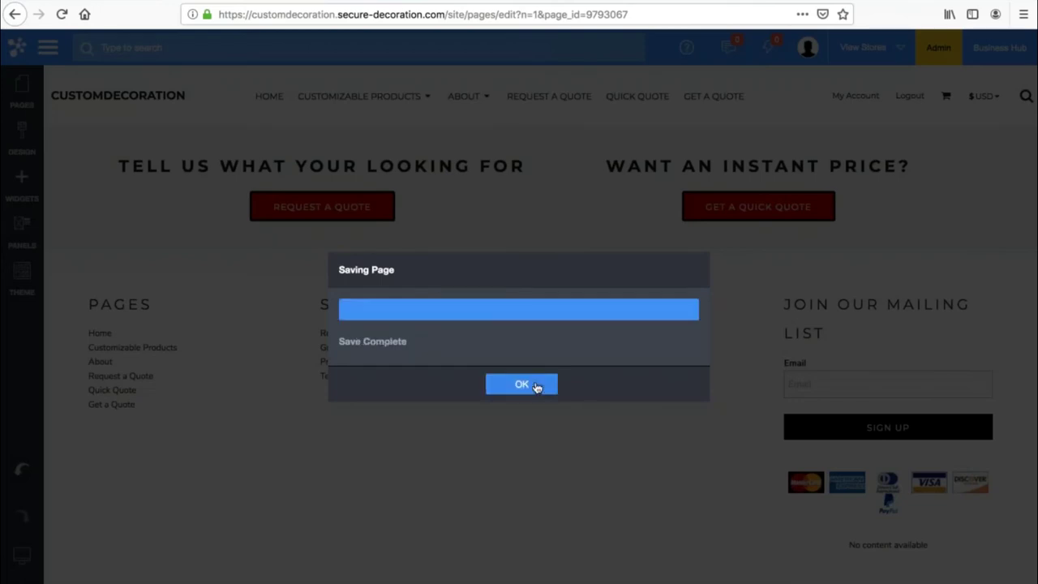
click(535, 384)
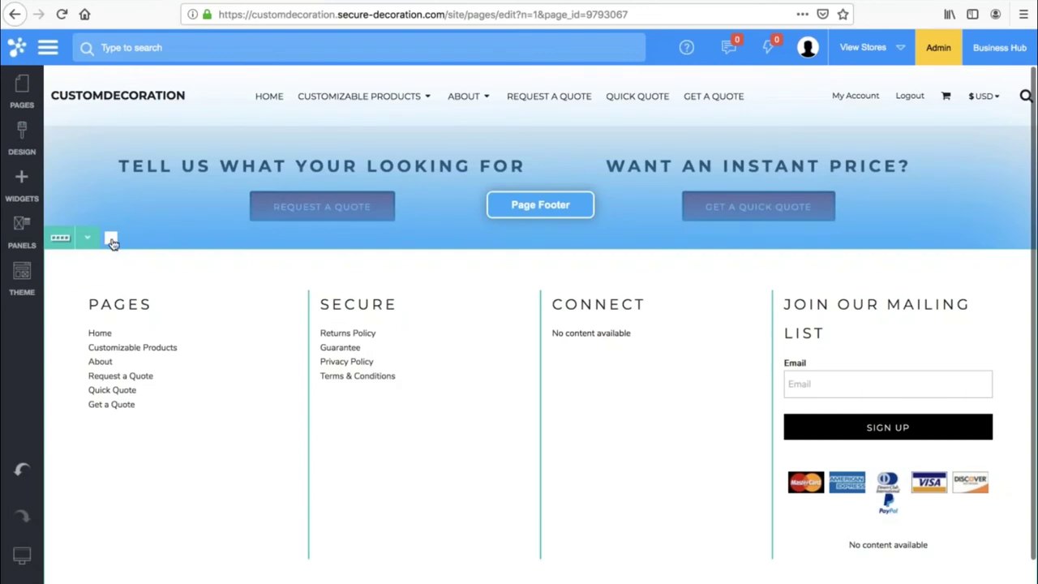
Change the page footer's background color to a light gray from the W3C colors
click(110, 238)
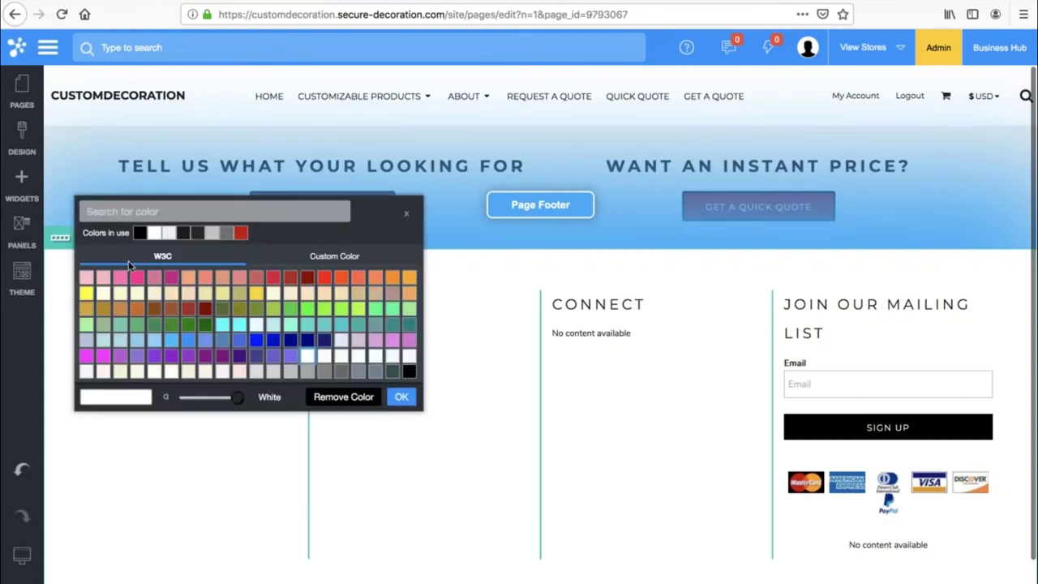
click(258, 373)
click(401, 396)
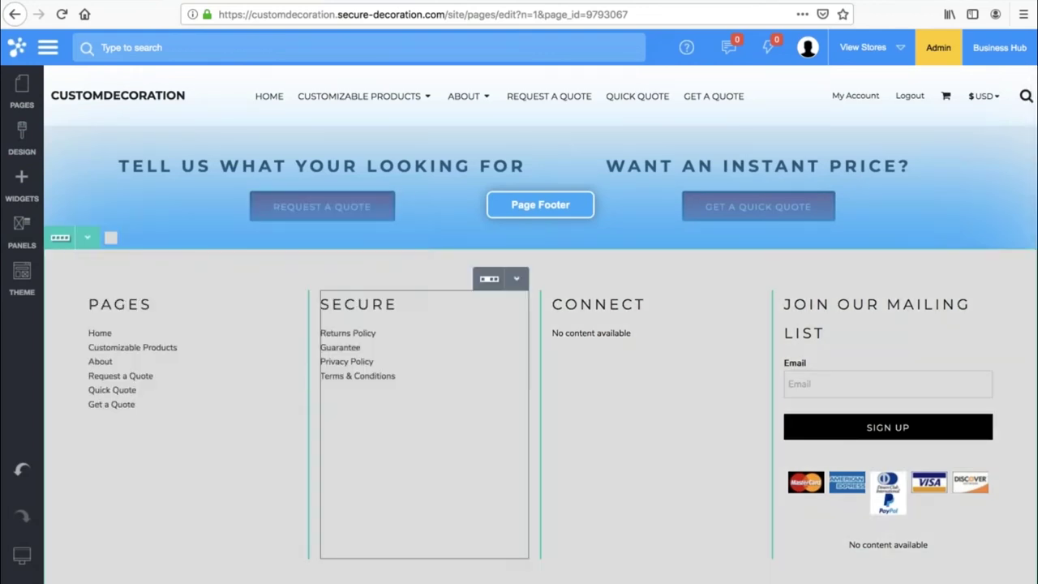
click(167, 177)
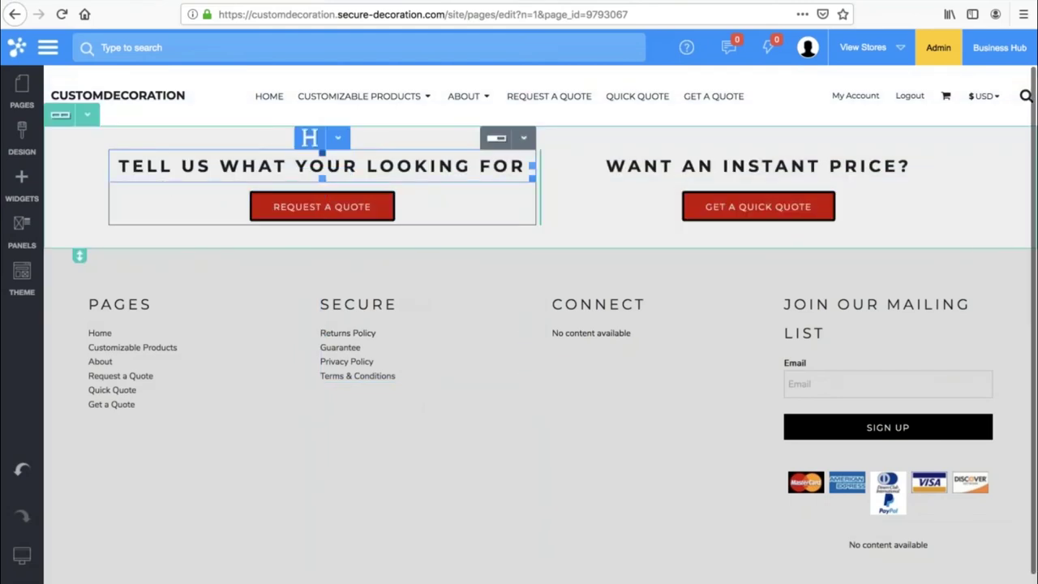
click(105, 174)
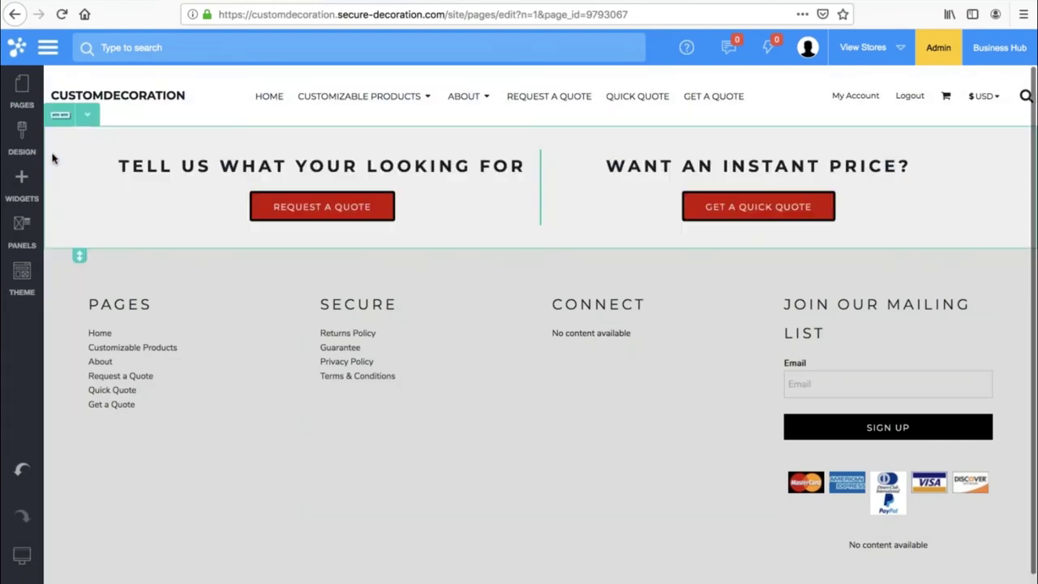
In the style editor, set the header navigation color to the red already in use (RGB 200, 0, 0)
click(22, 136)
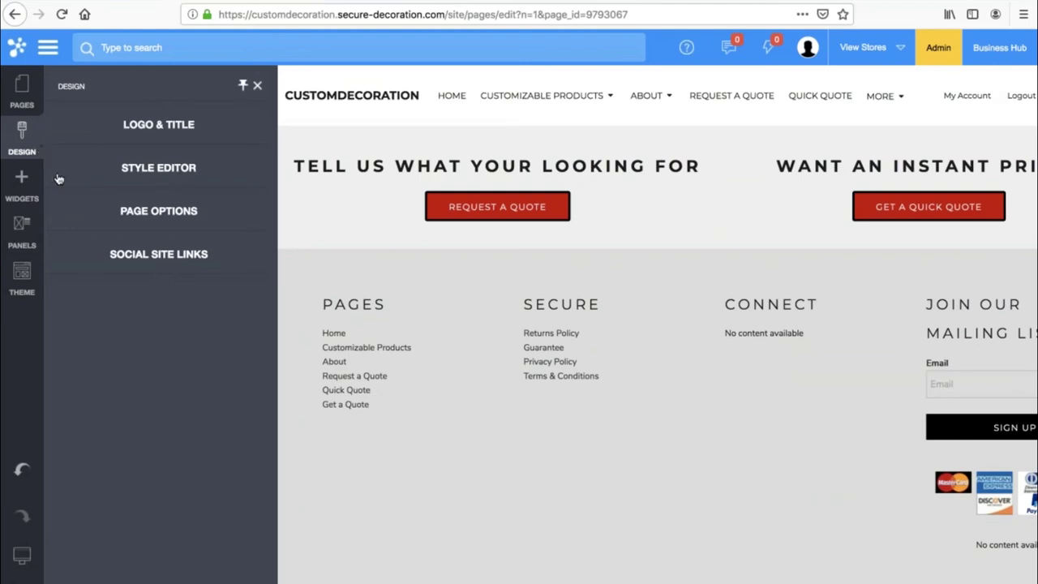
click(159, 169)
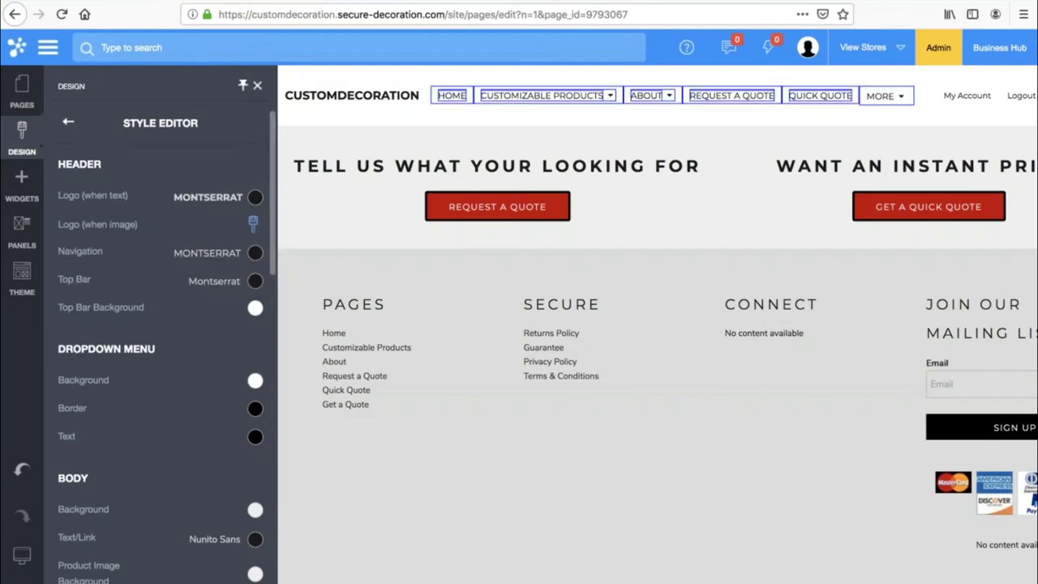
click(253, 223)
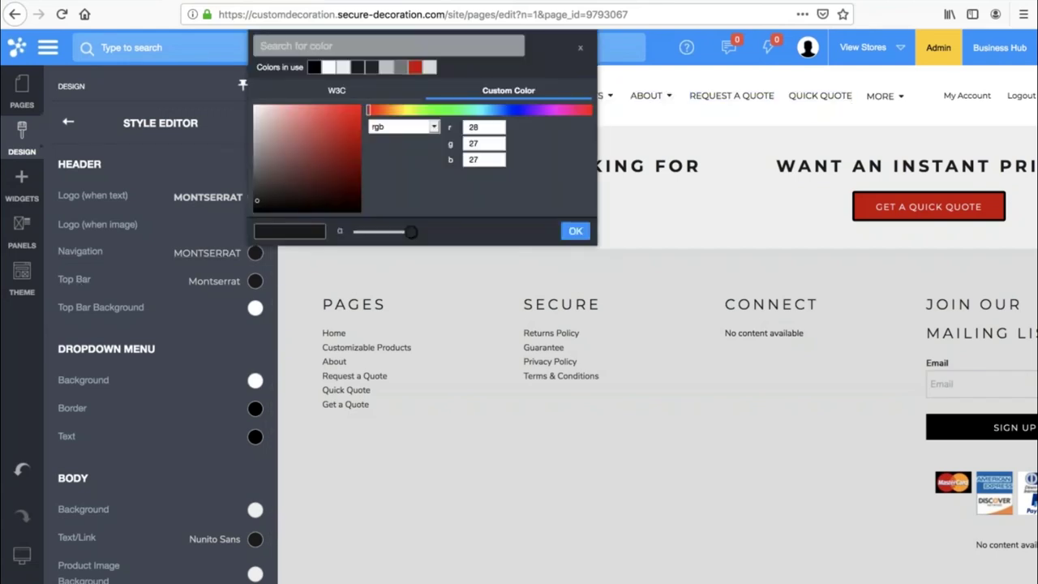
click(414, 68)
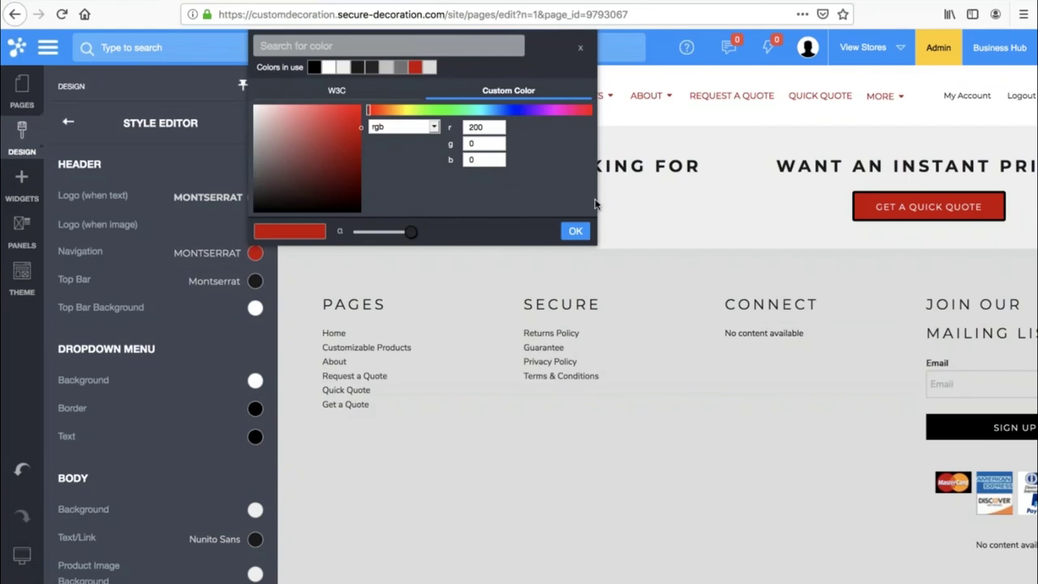
click(575, 231)
Set the header navigation font to weight 600 and size 13
click(222, 255)
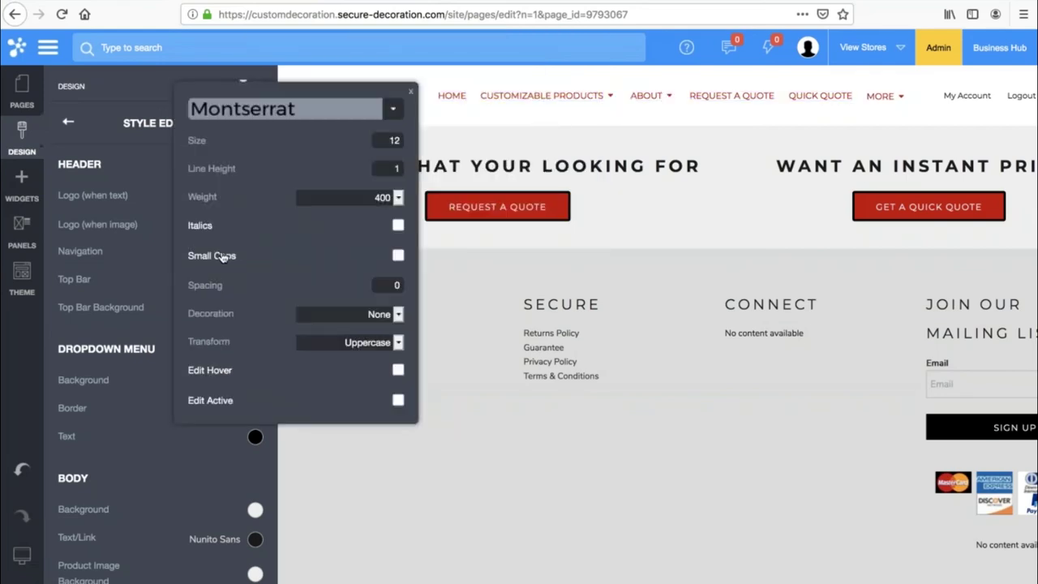
click(373, 197)
click(360, 216)
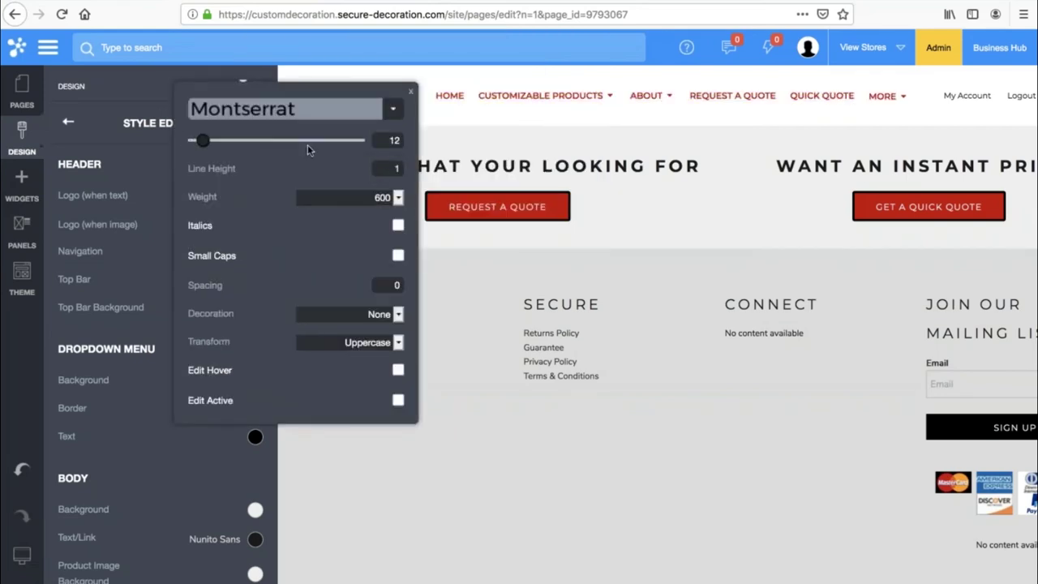
drag(203, 140, 202, 142)
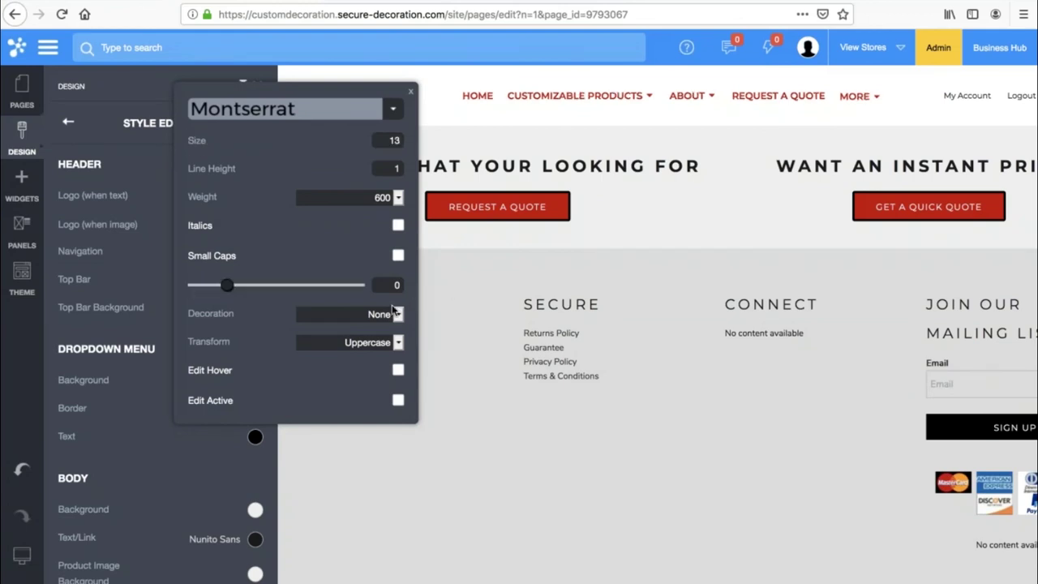
Enable hover editing for the header navigation and set its hover color to the darker gray already in use
click(397, 371)
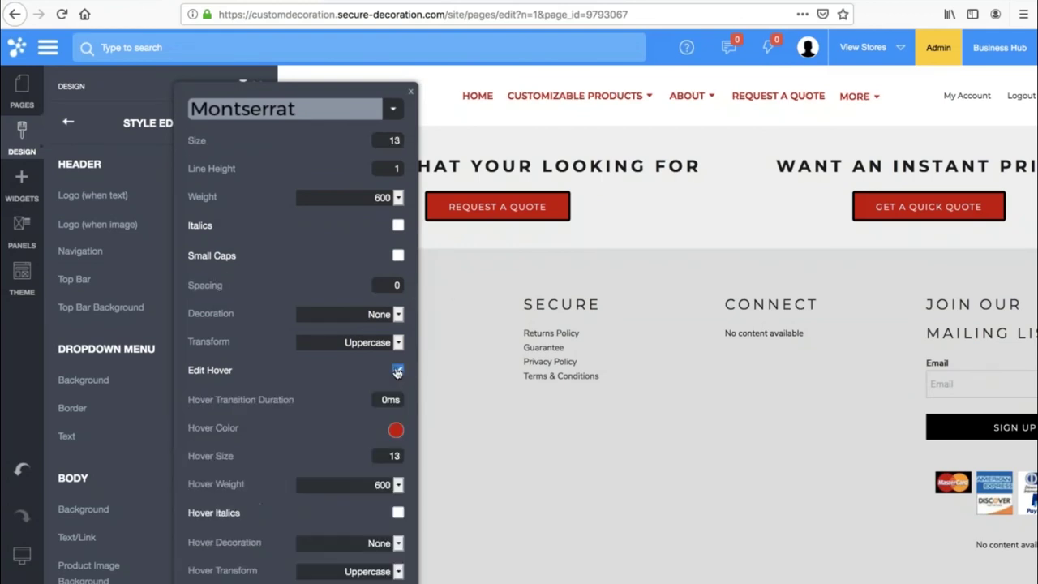
click(396, 430)
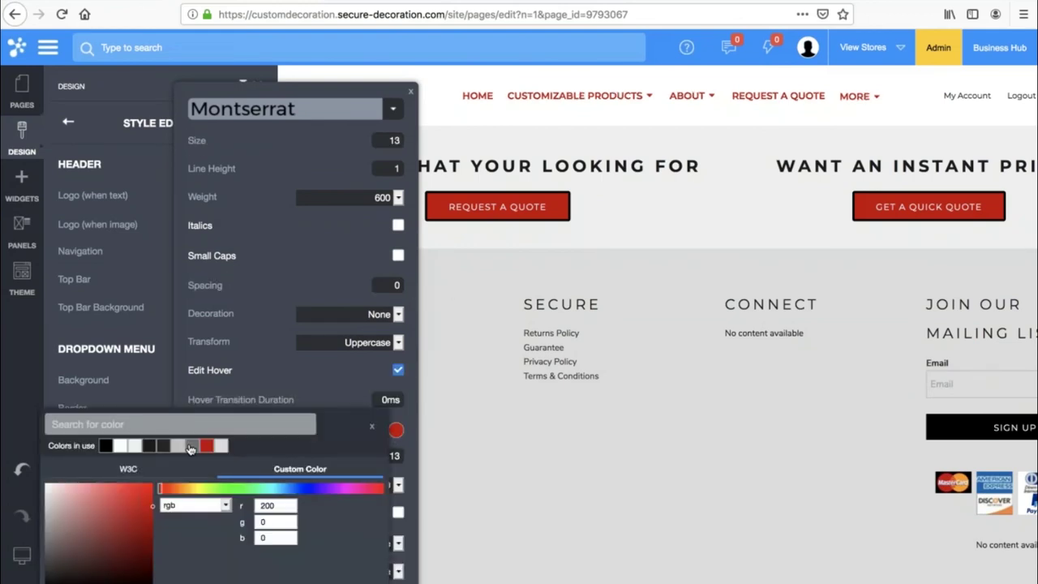
click(192, 445)
key(Escape)
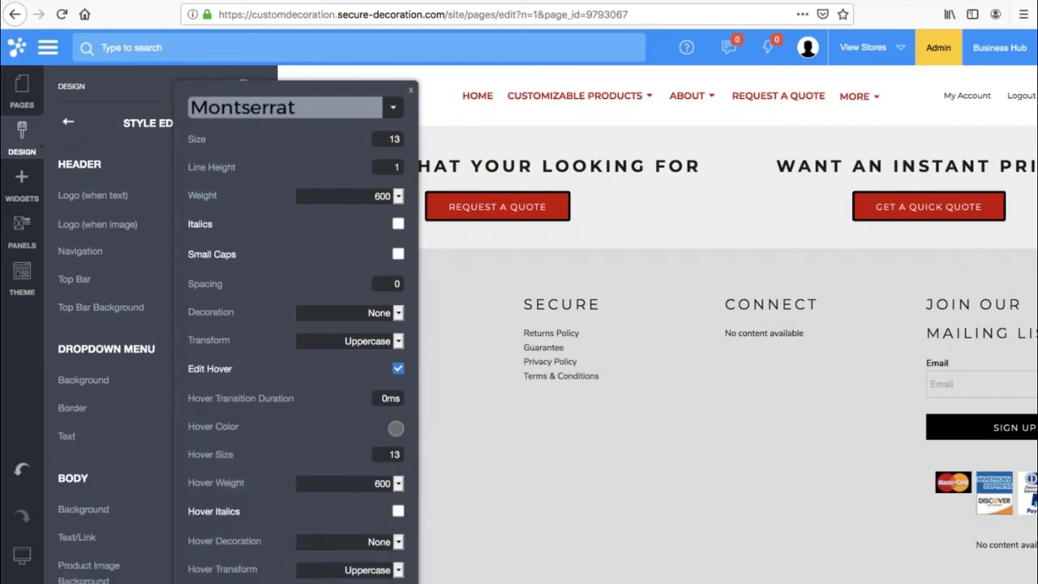
Enable active-state editing for the header navigation and set its active color to black
scroll(390, 541, down, 2)
click(376, 562)
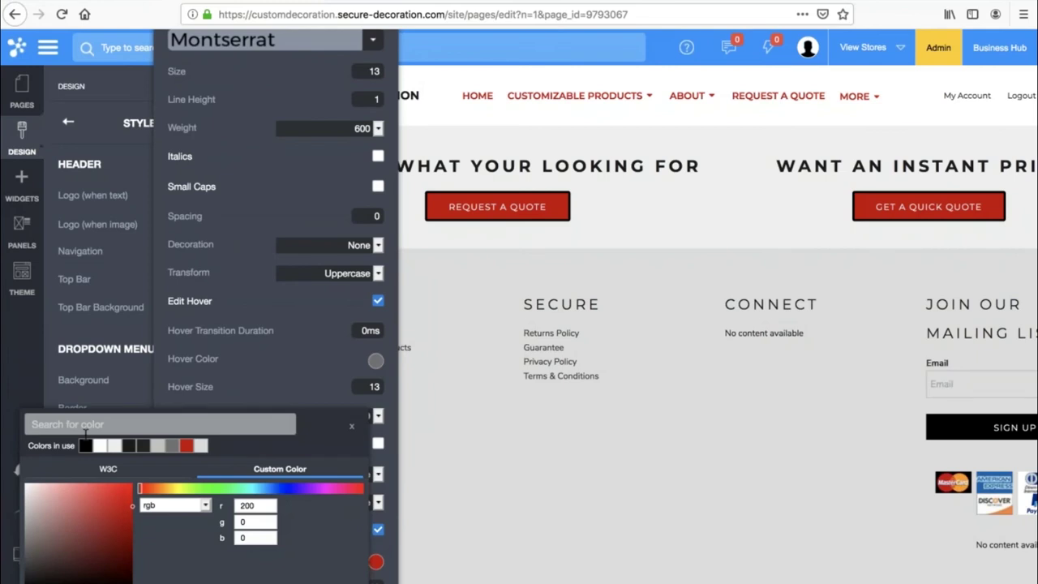
click(85, 445)
click(535, 473)
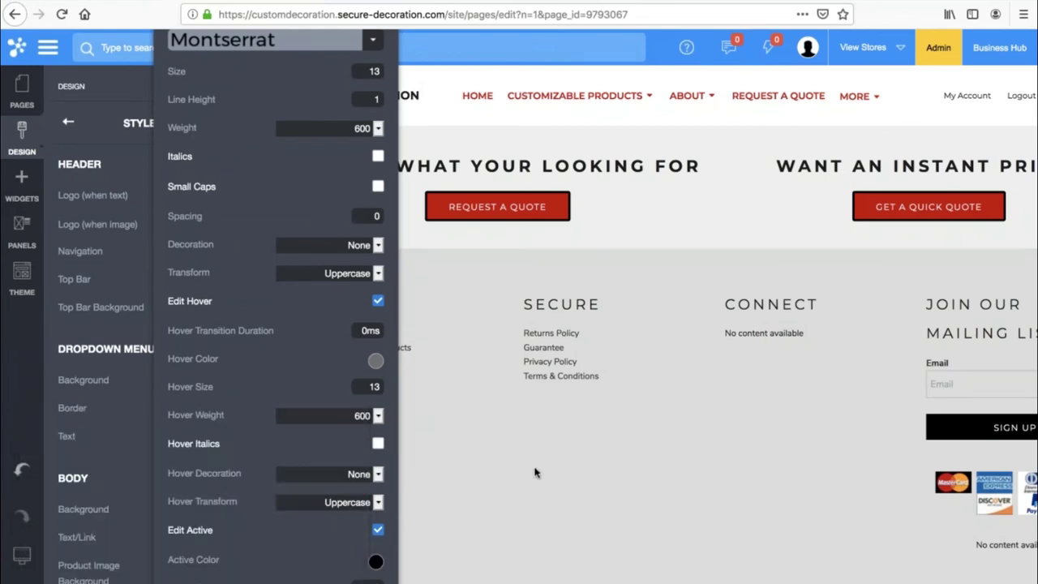
Set the site's body background color to white in the style editor
scroll(202, 365, down, 1)
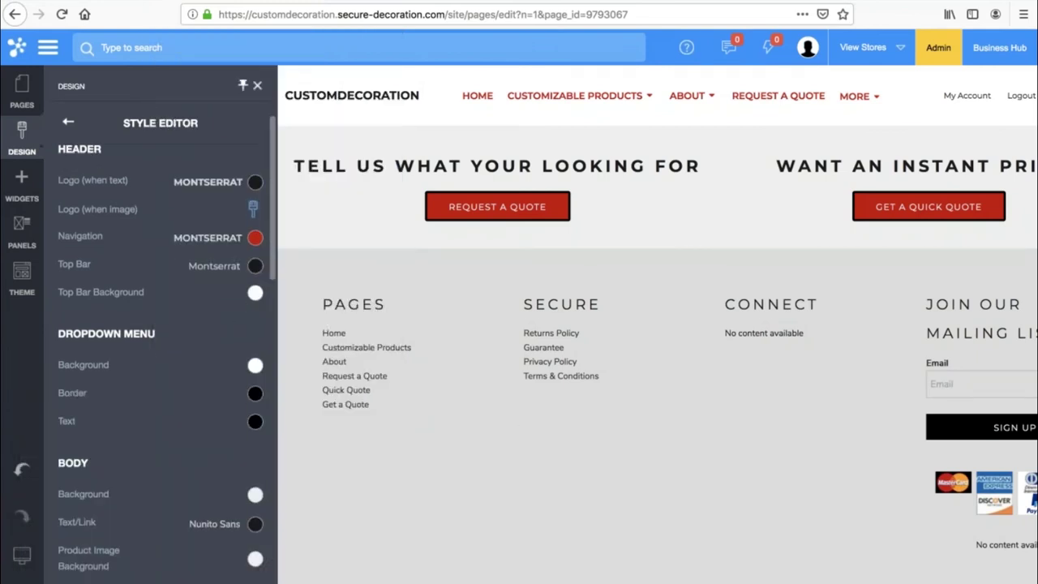
scroll(254, 422, down, 2)
click(255, 412)
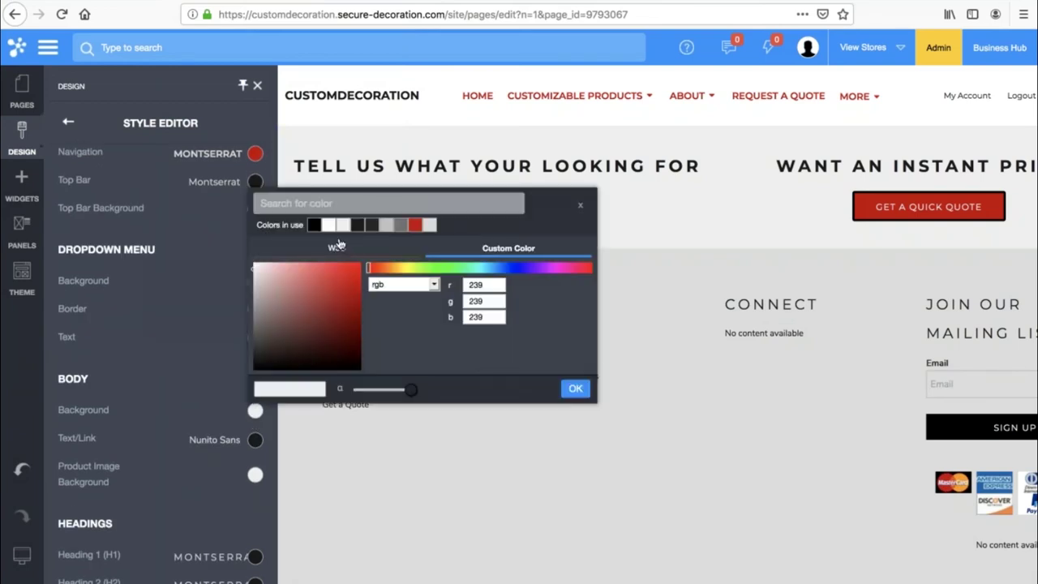
click(327, 227)
click(575, 388)
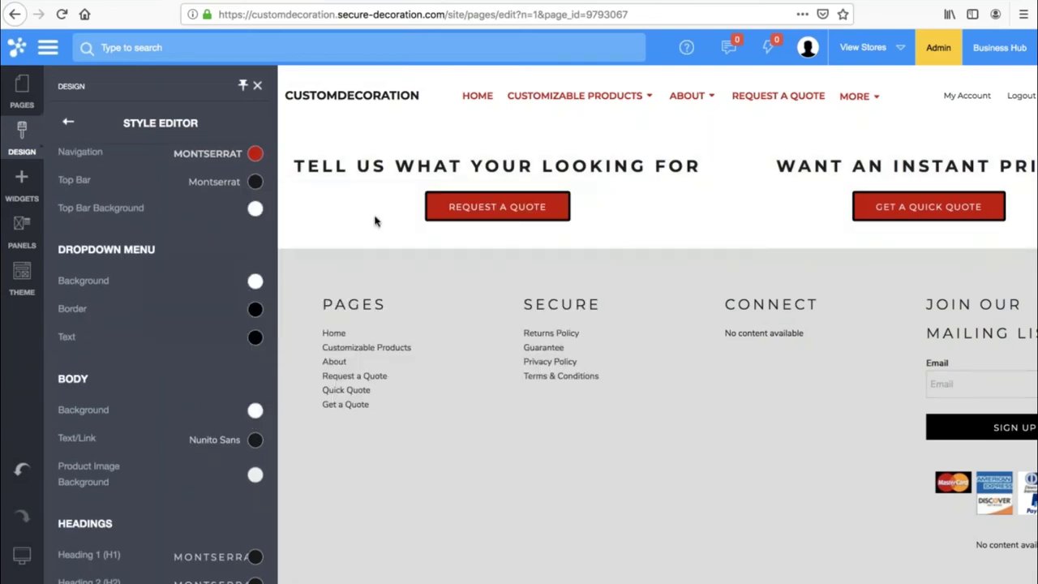
Close the design settings and save the page with its new styling
click(258, 87)
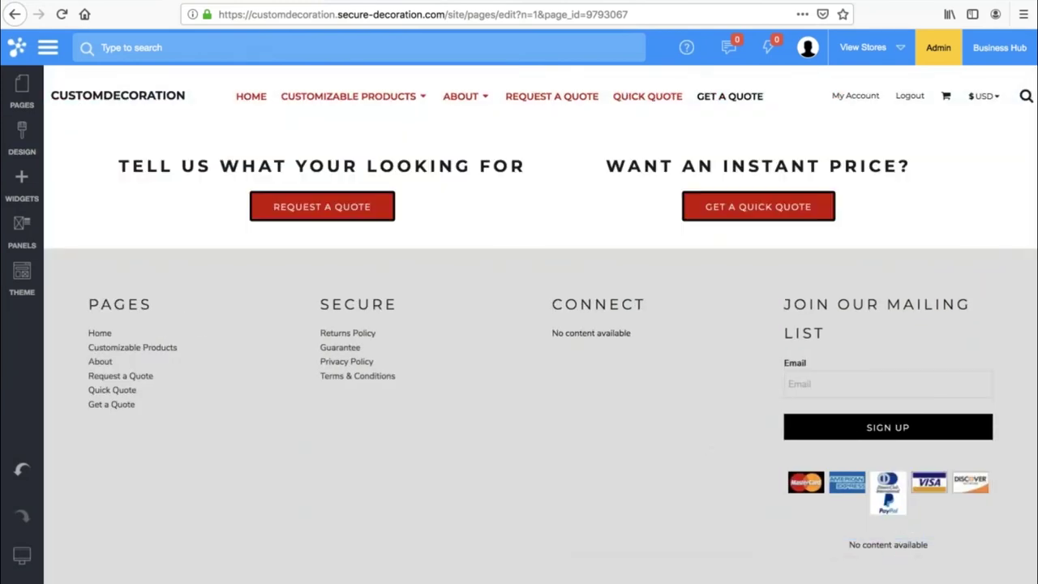
key(ctrl+s)
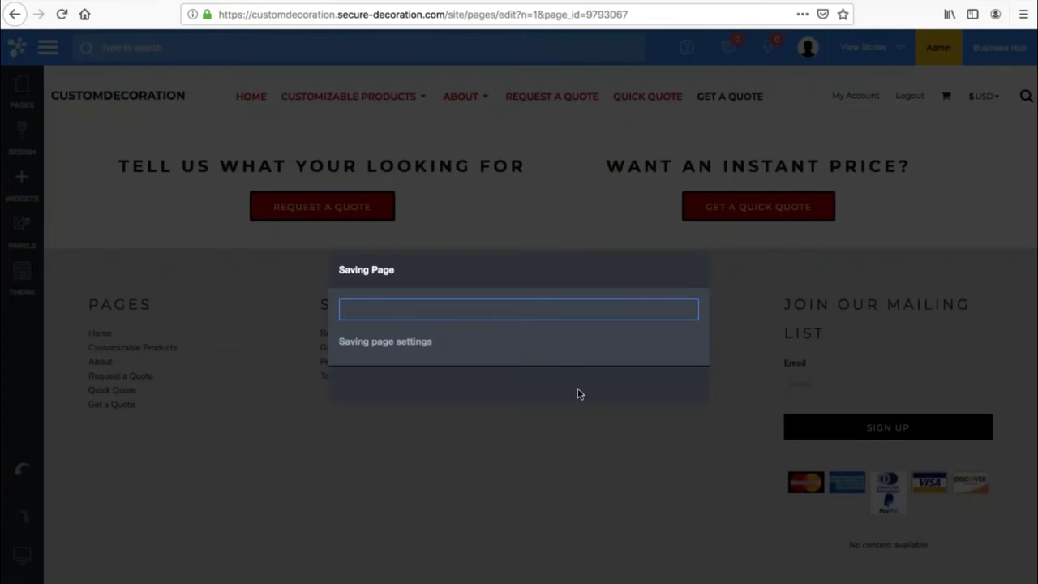
click(528, 389)
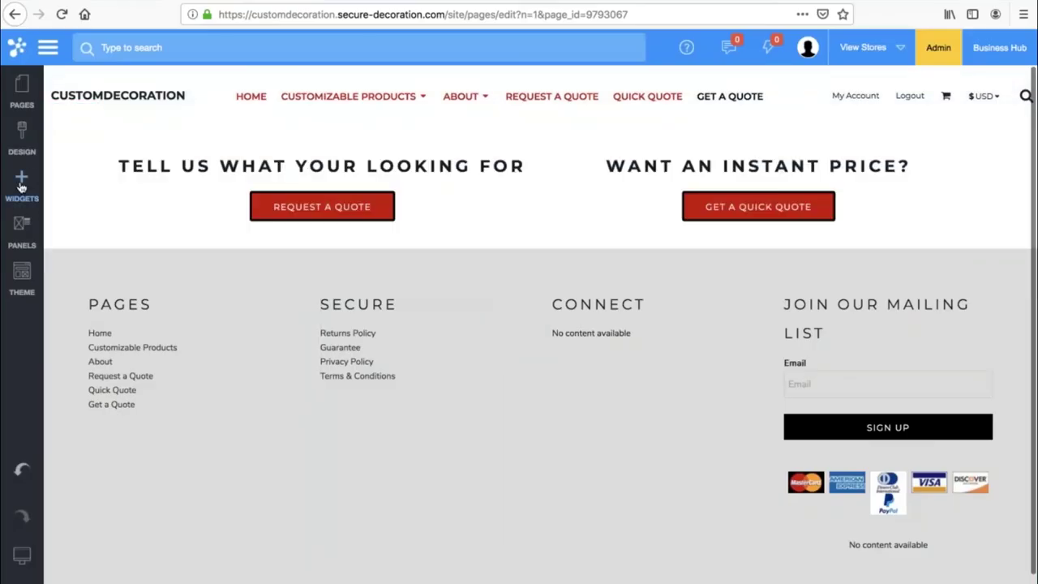
Add a 1 Column widget above the two-column quote section
click(21, 183)
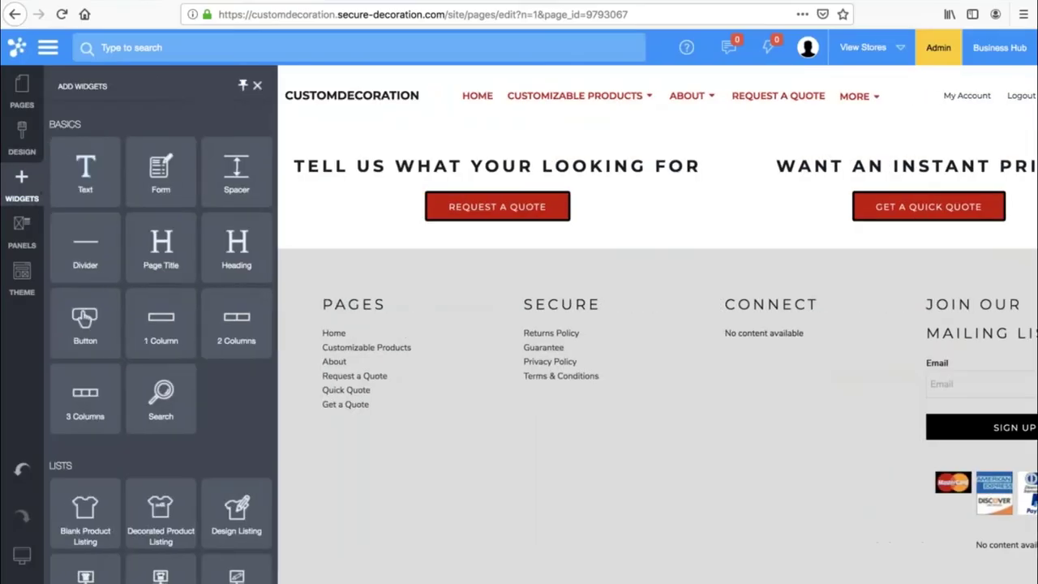
drag(312, 143, 315, 146)
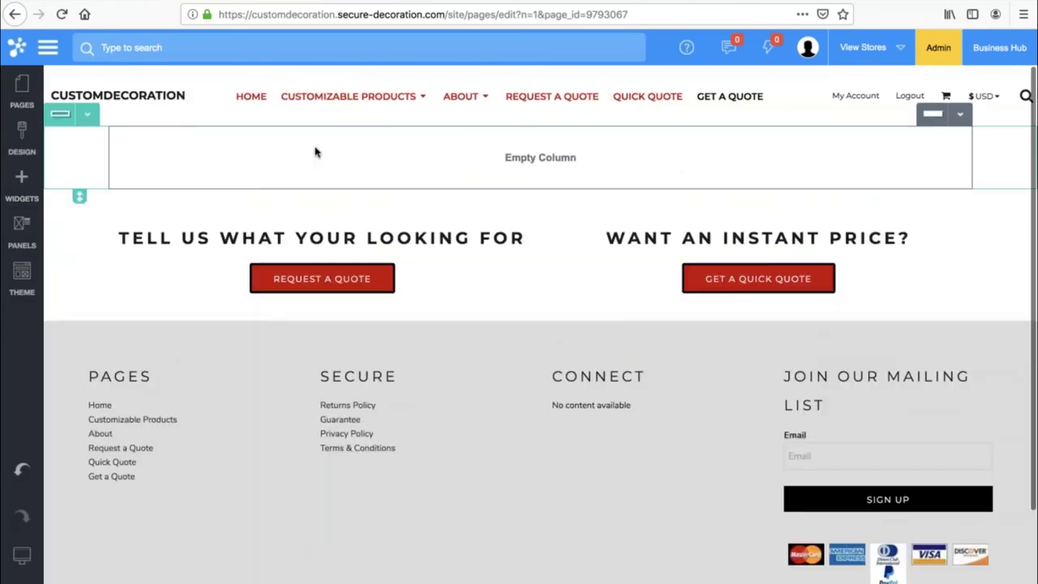
Add a Page Title widget to the empty column above the quote section and align it to the center
click(23, 184)
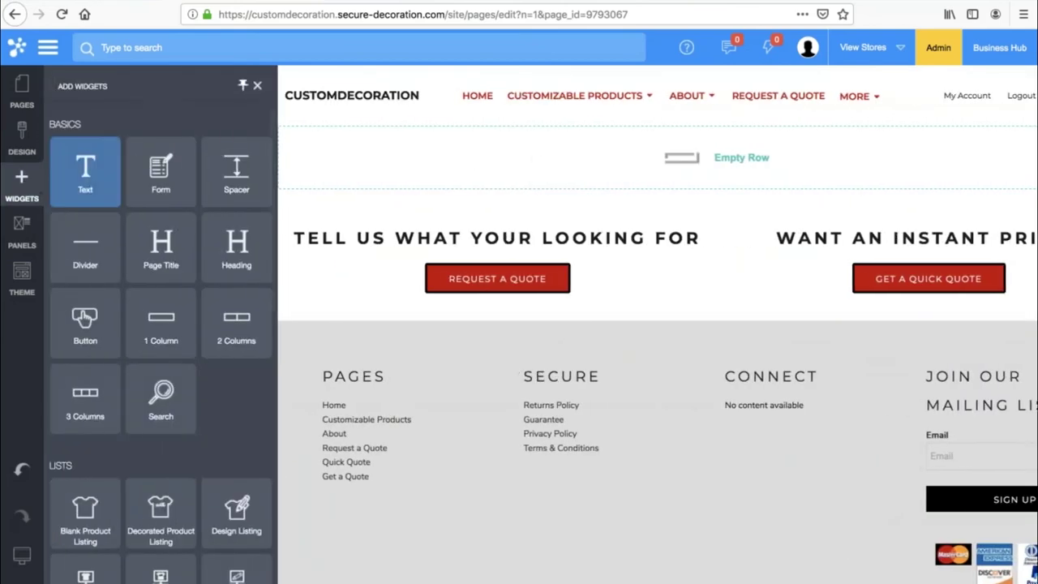
drag(384, 158, 386, 158)
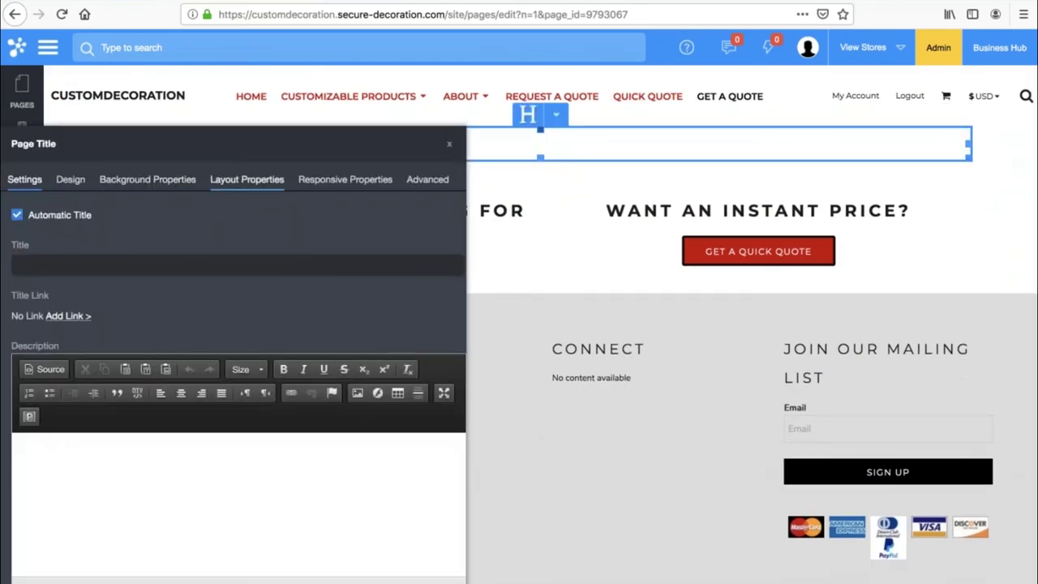
click(238, 184)
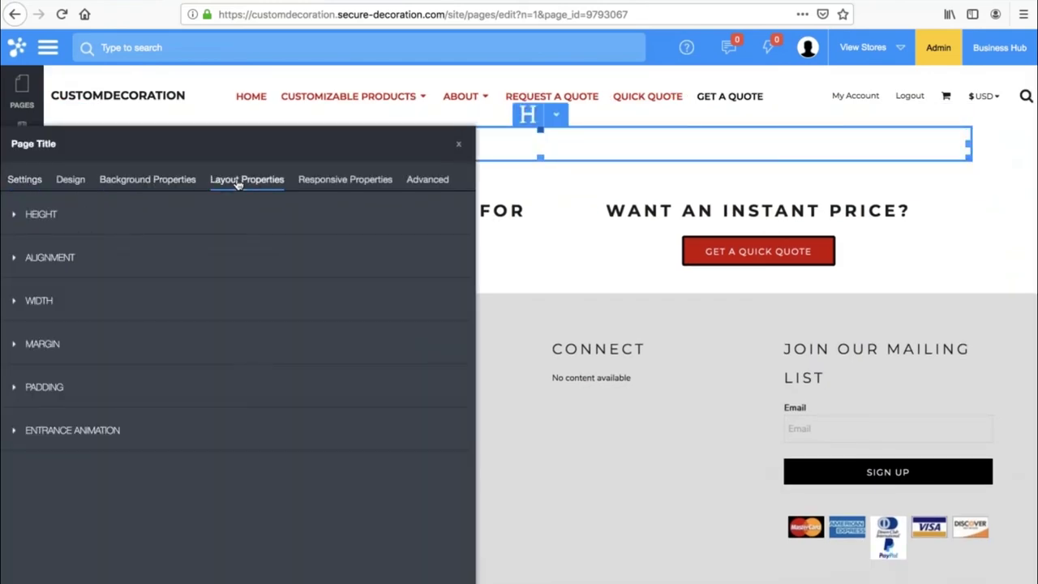
click(66, 259)
click(83, 308)
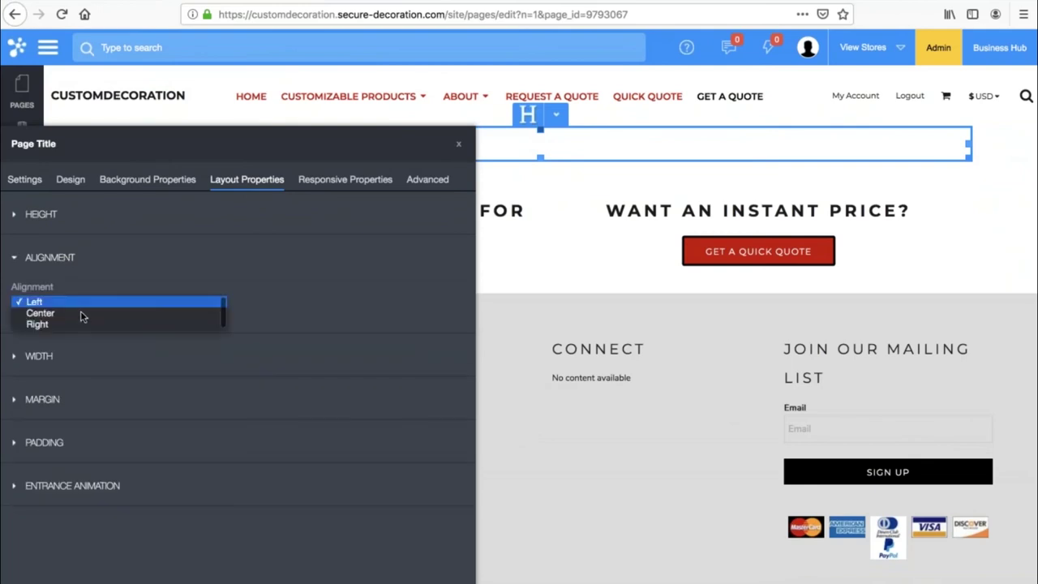
click(81, 313)
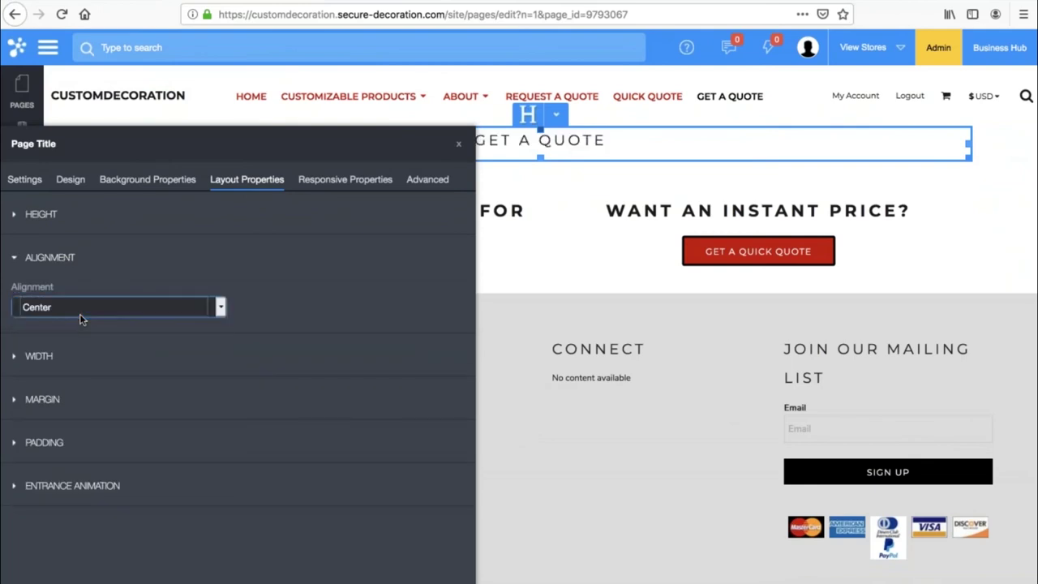
Style the page title with size 23, weight 700 and the red color already in use on the site
click(73, 185)
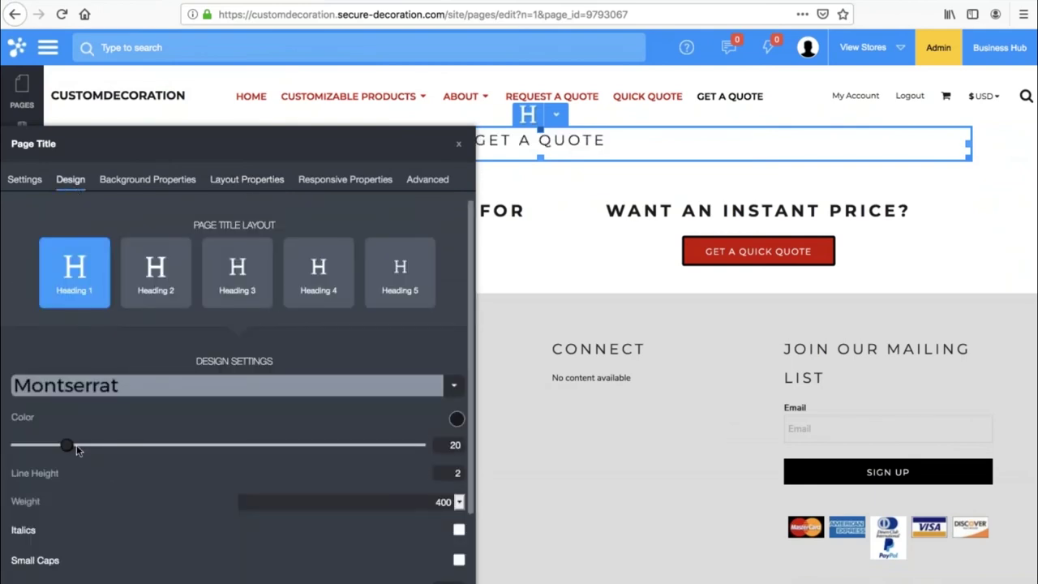
click(77, 447)
click(311, 503)
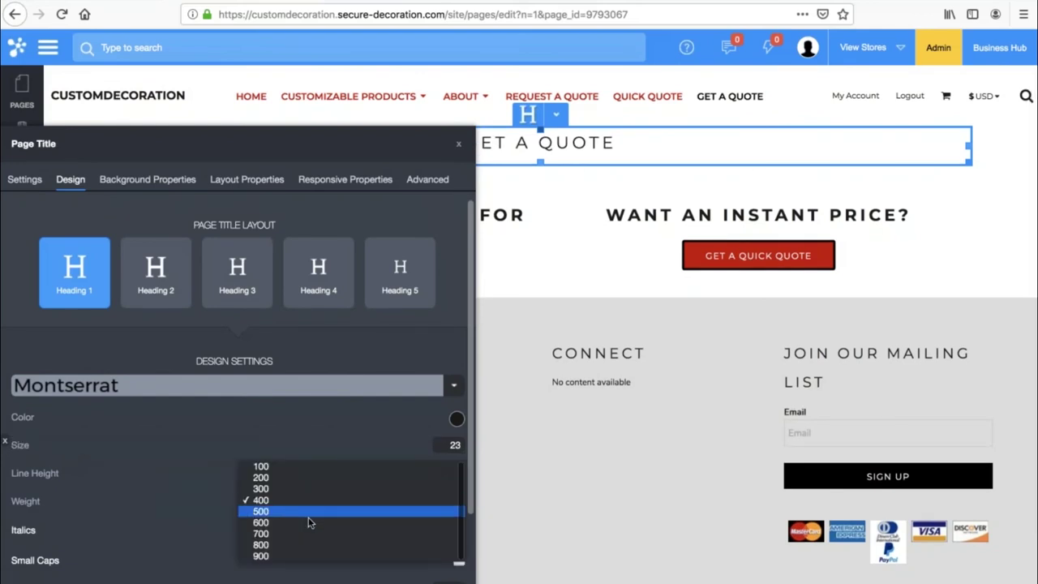
click(309, 534)
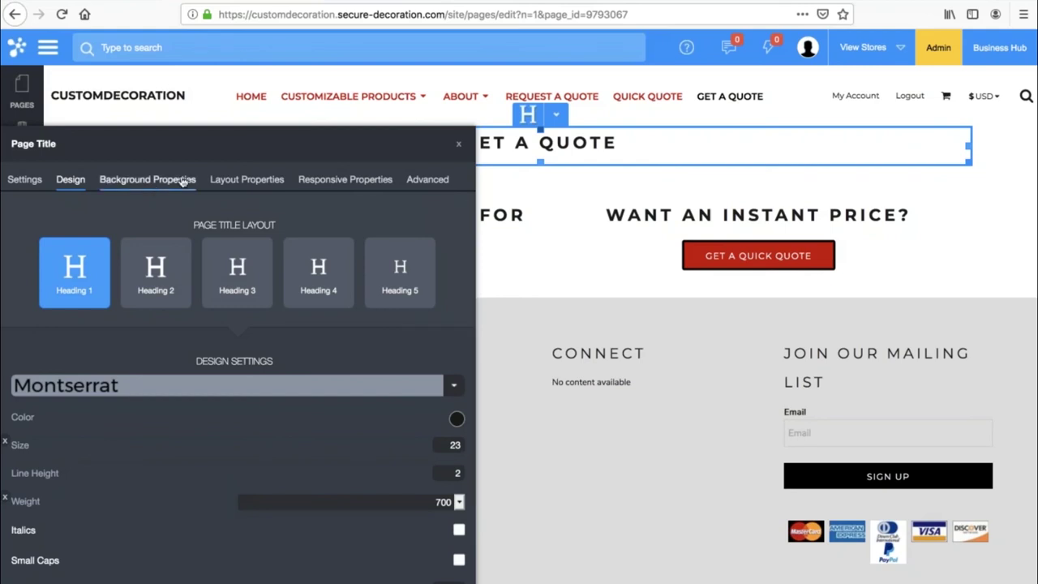
click(457, 419)
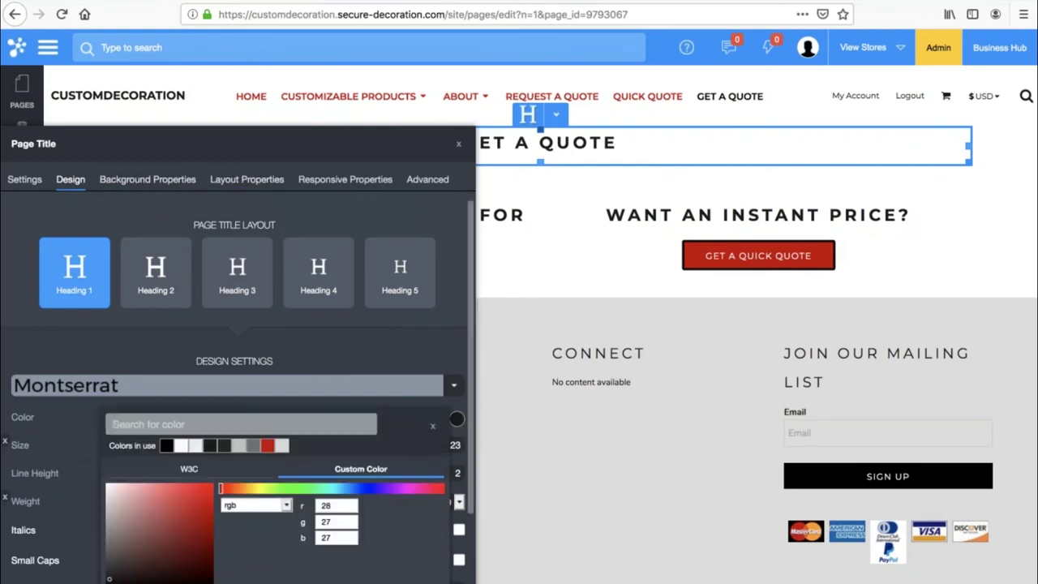
click(267, 445)
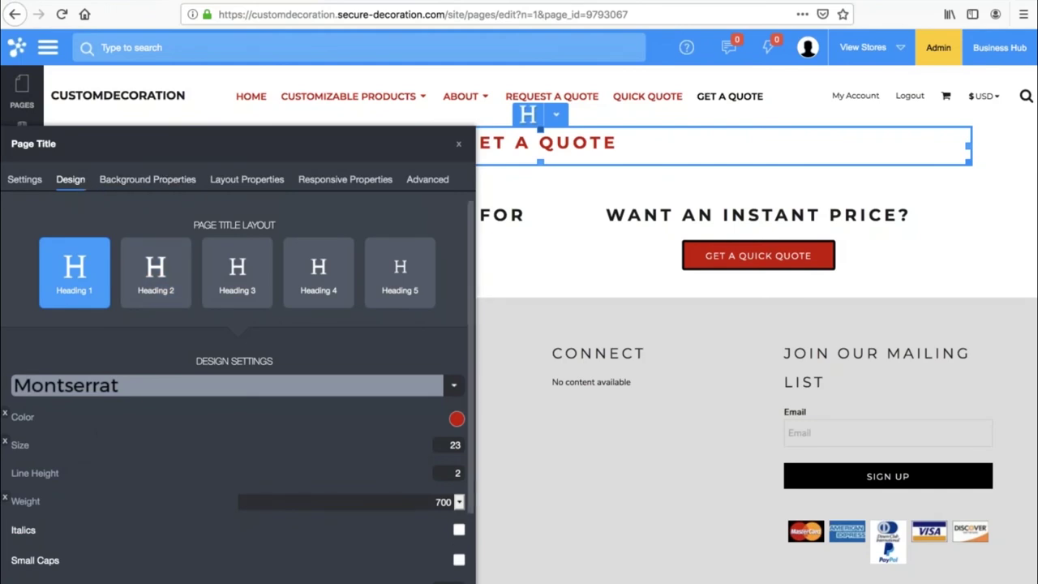
Set the background color of the page title's row to Gainsboro in the row settings
click(76, 121)
click(86, 114)
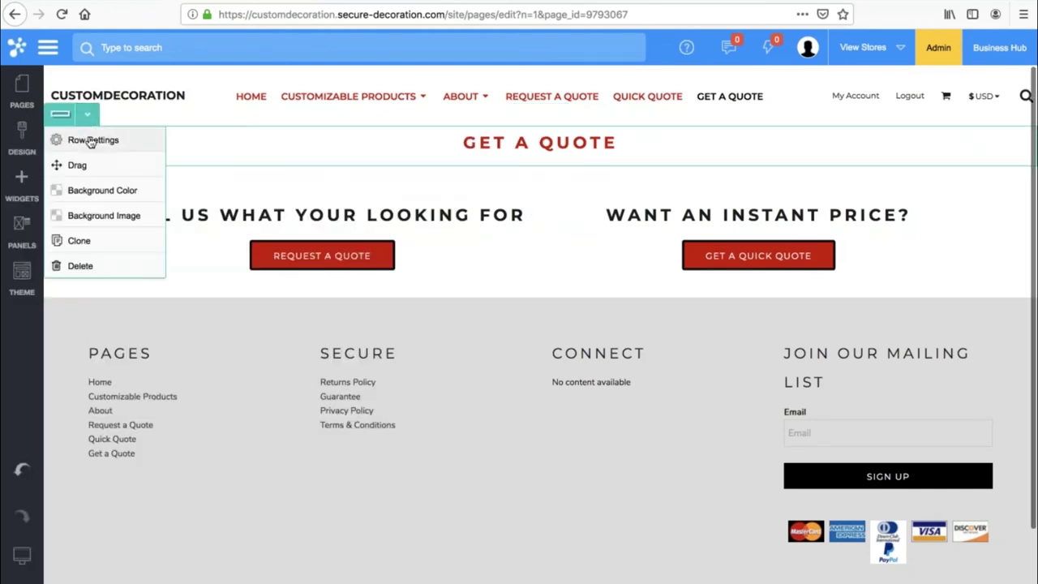
click(91, 141)
click(144, 181)
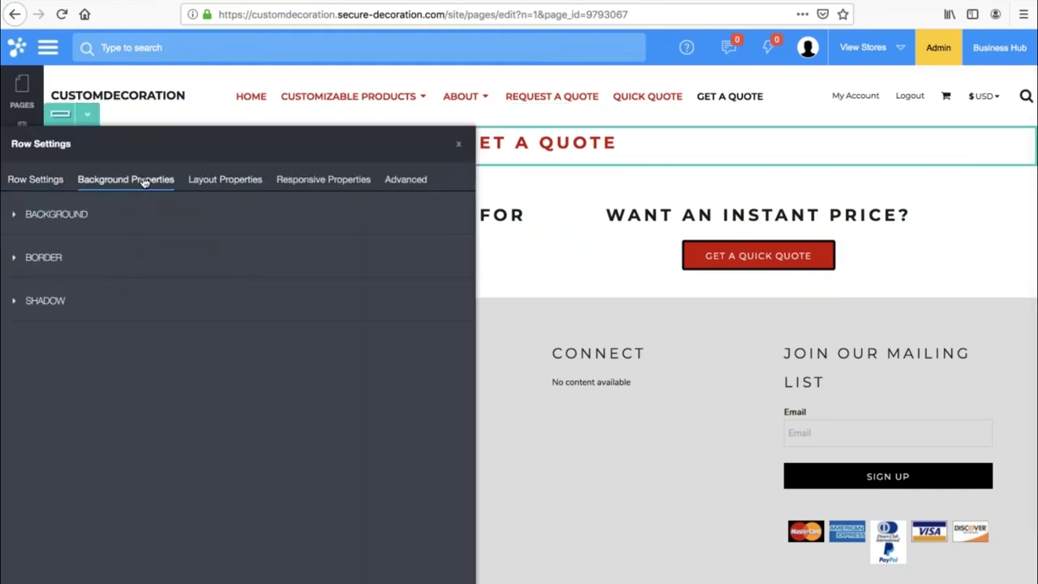
click(68, 215)
click(33, 308)
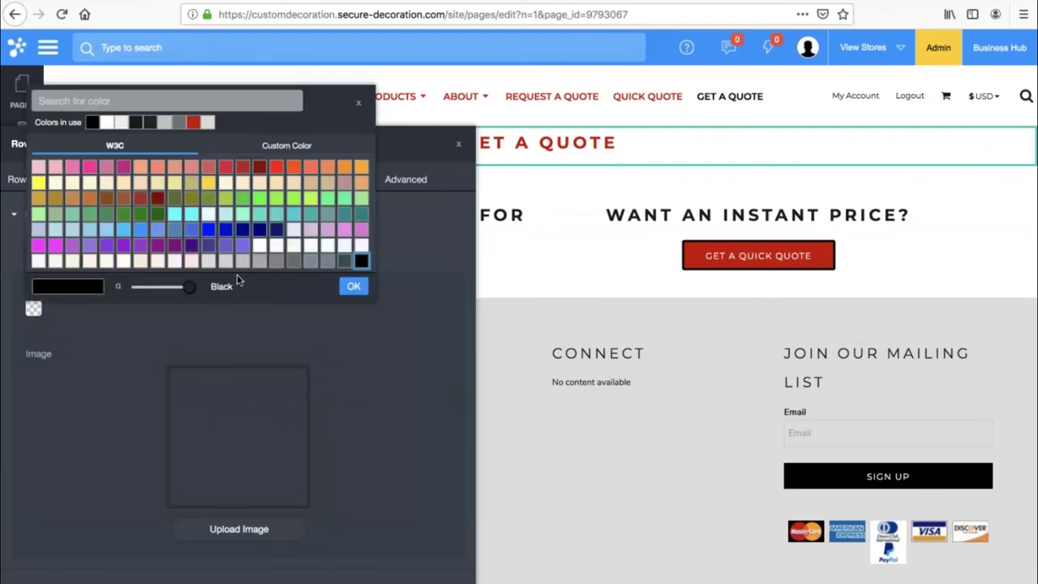
click(208, 268)
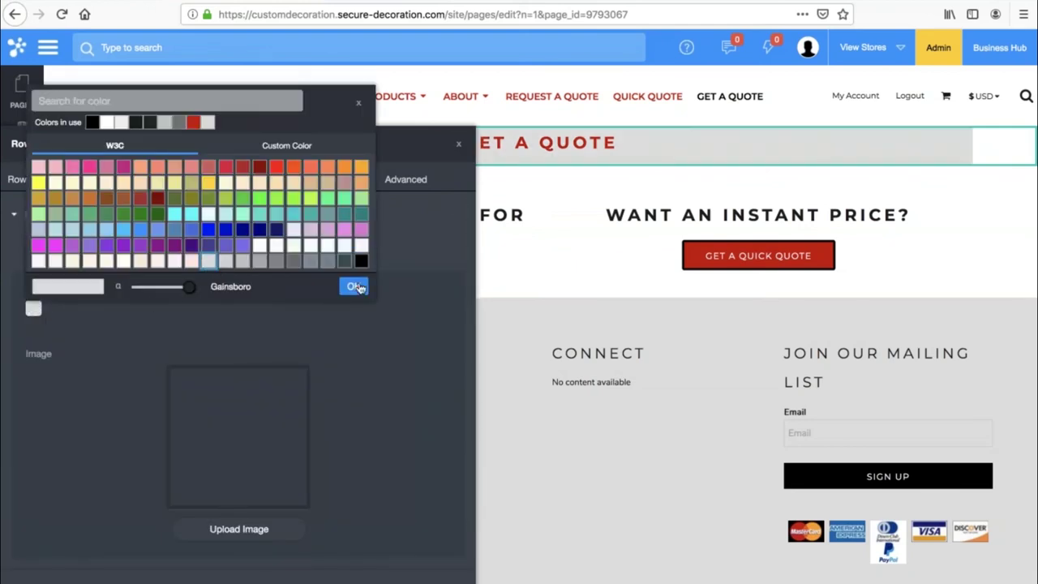
click(355, 287)
Enable Content Full Page Bleed for the title row and make the row slightly taller
click(224, 180)
click(46, 431)
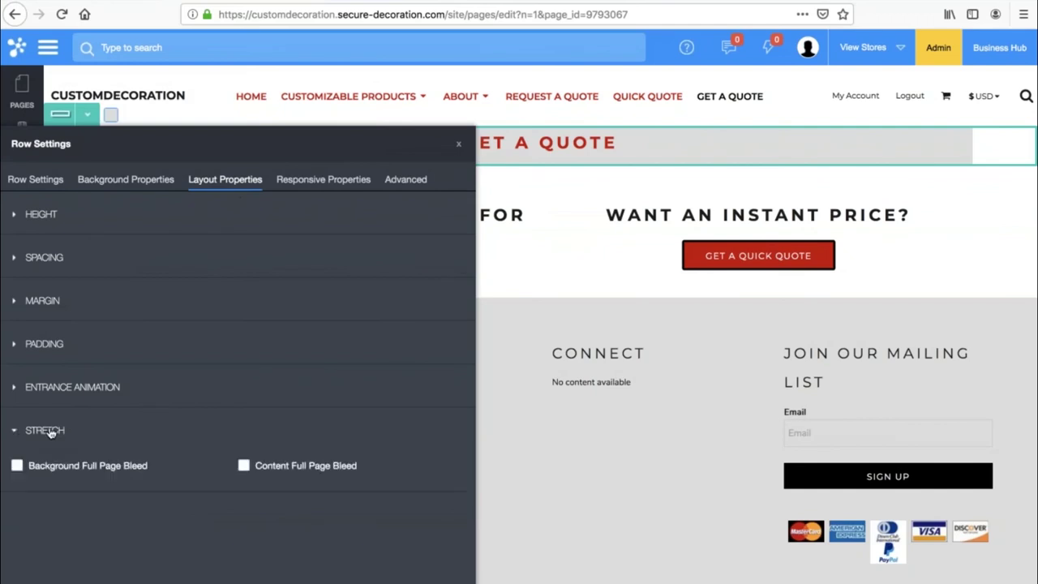
click(302, 468)
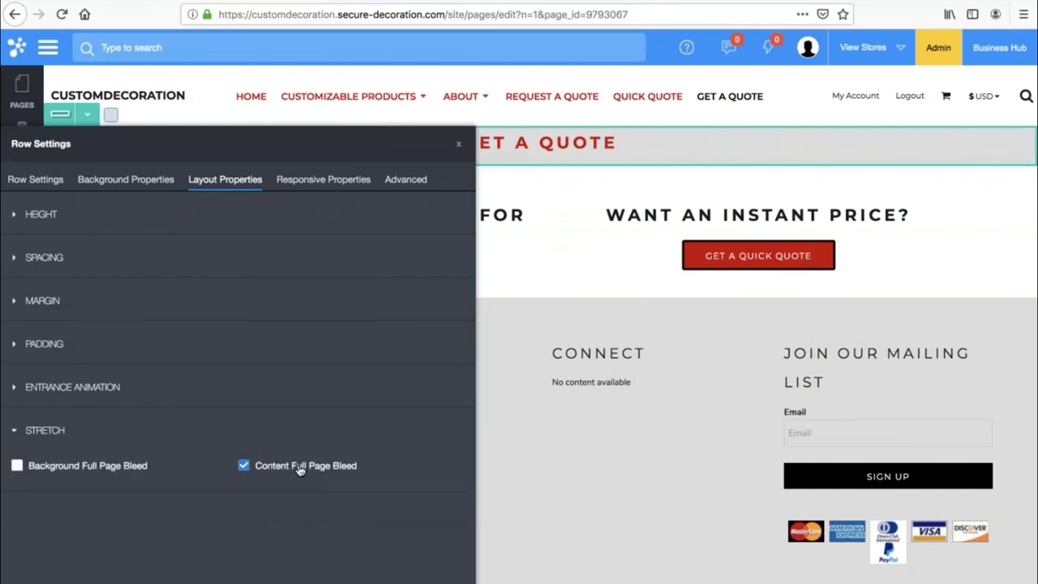
click(458, 143)
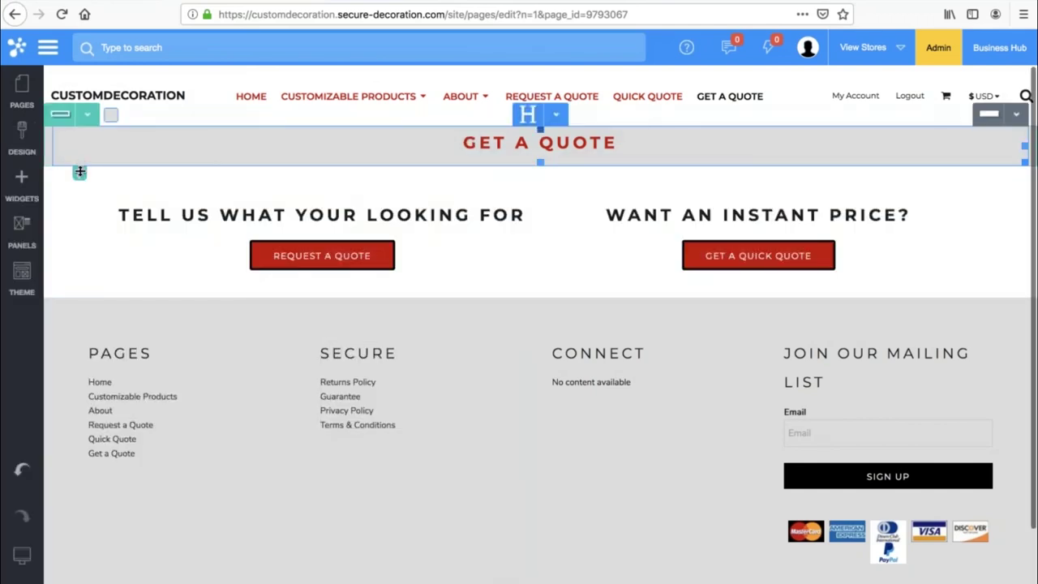
drag(77, 170, 81, 185)
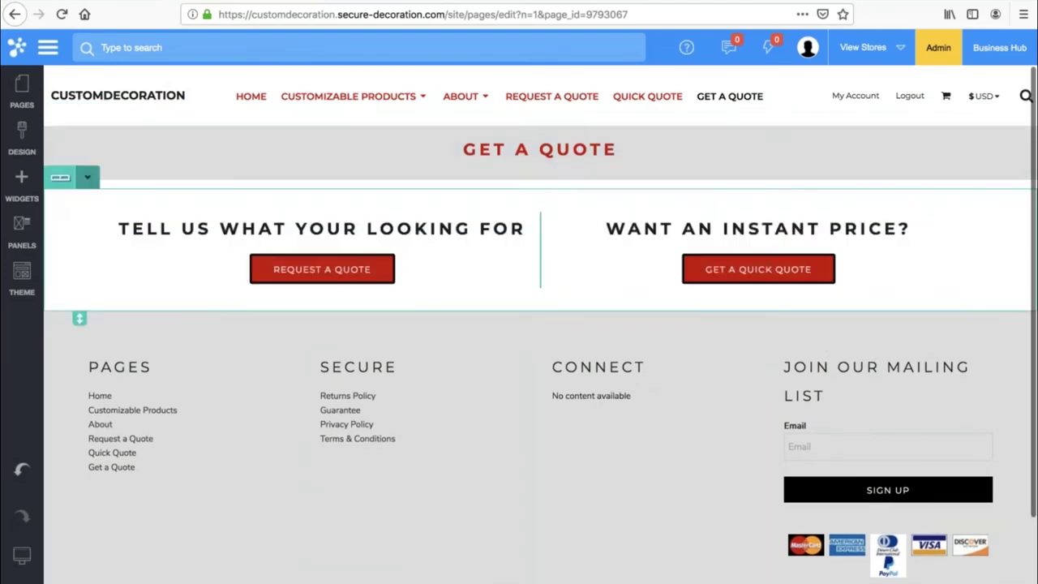
Clone the Get a Quote title row, move the copy into the page footer area below the quote section, and save the page
click(86, 114)
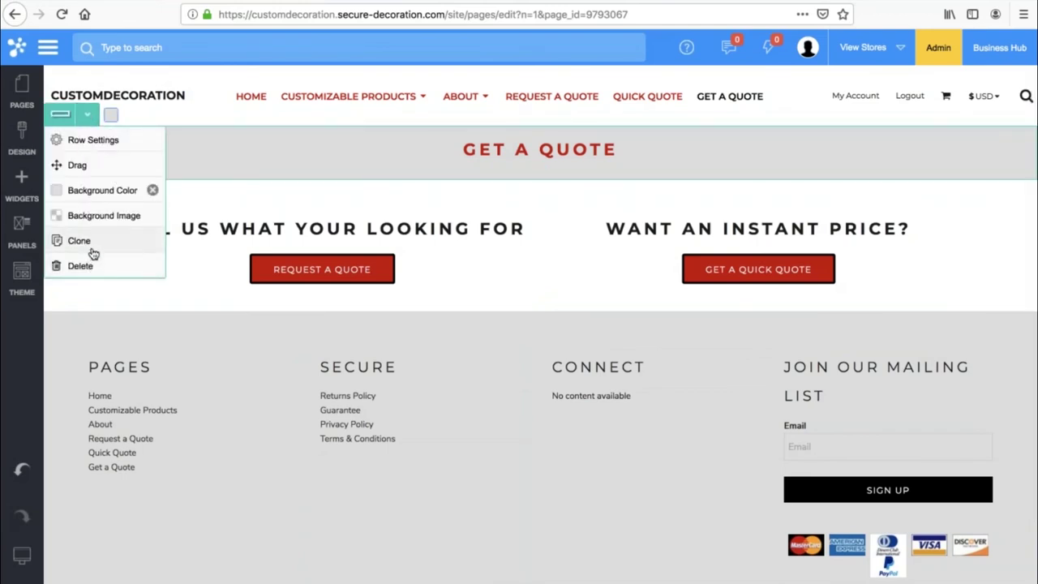
click(75, 242)
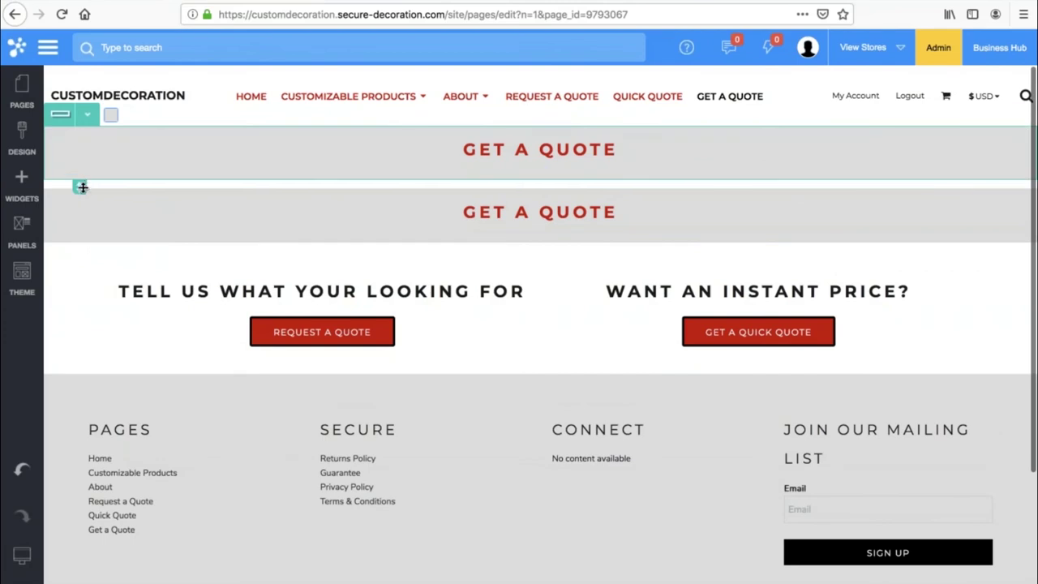
click(88, 180)
drag(77, 227, 100, 374)
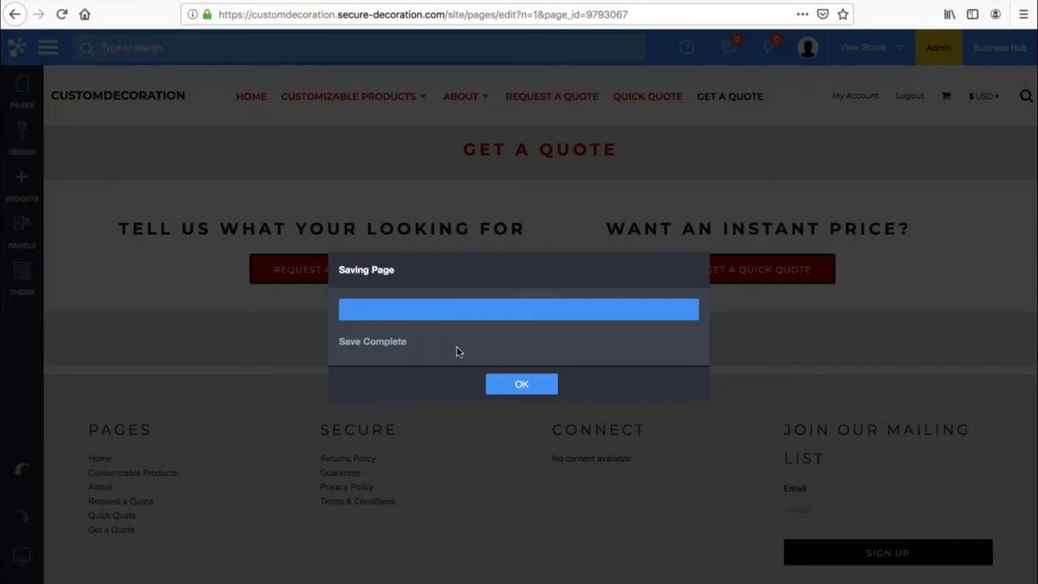
click(533, 384)
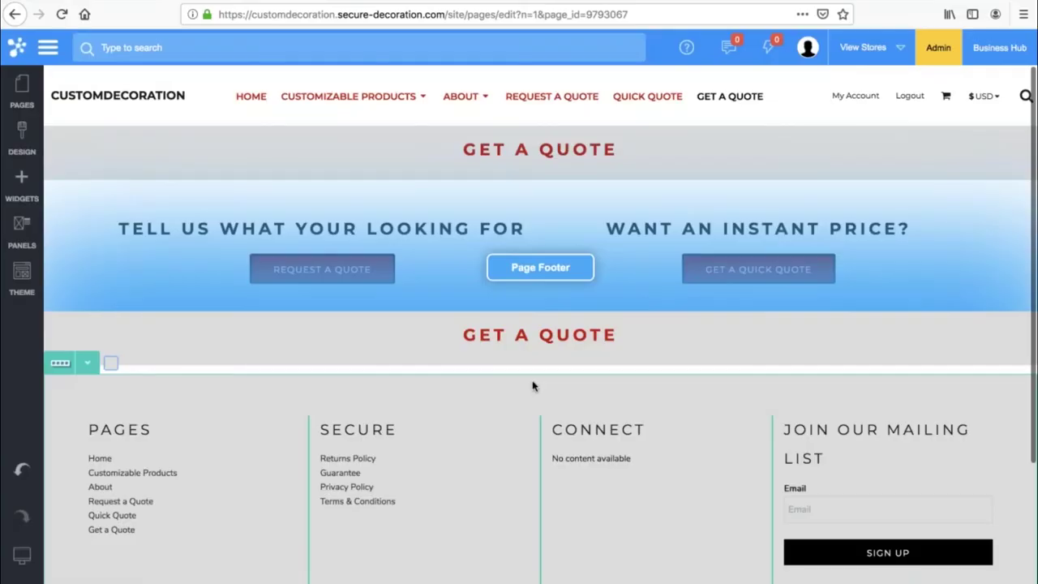
Remove the Request a Quote and Quick Quote pages from the site navigation and save the page changes
click(24, 104)
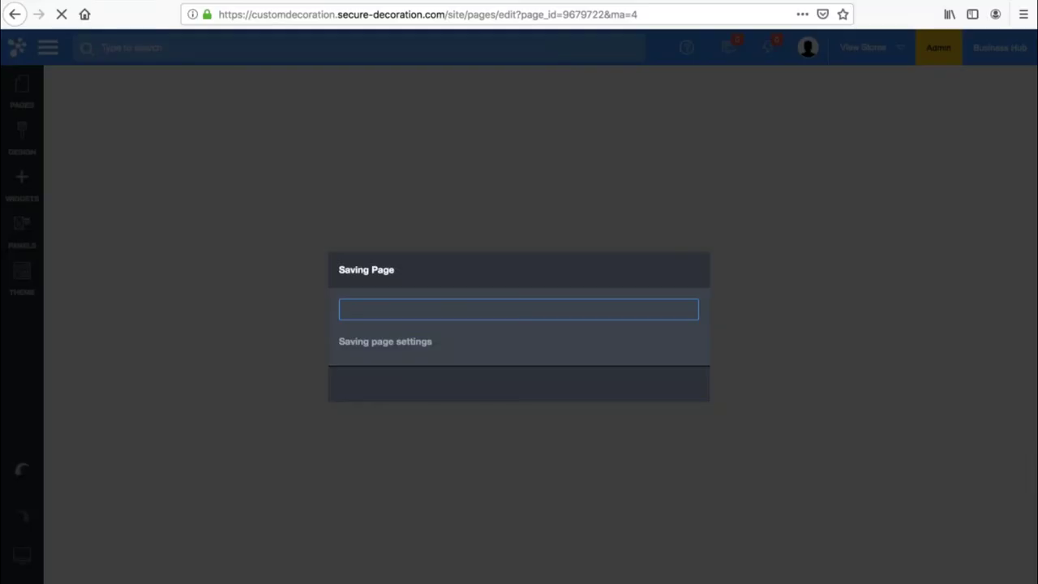
click(506, 388)
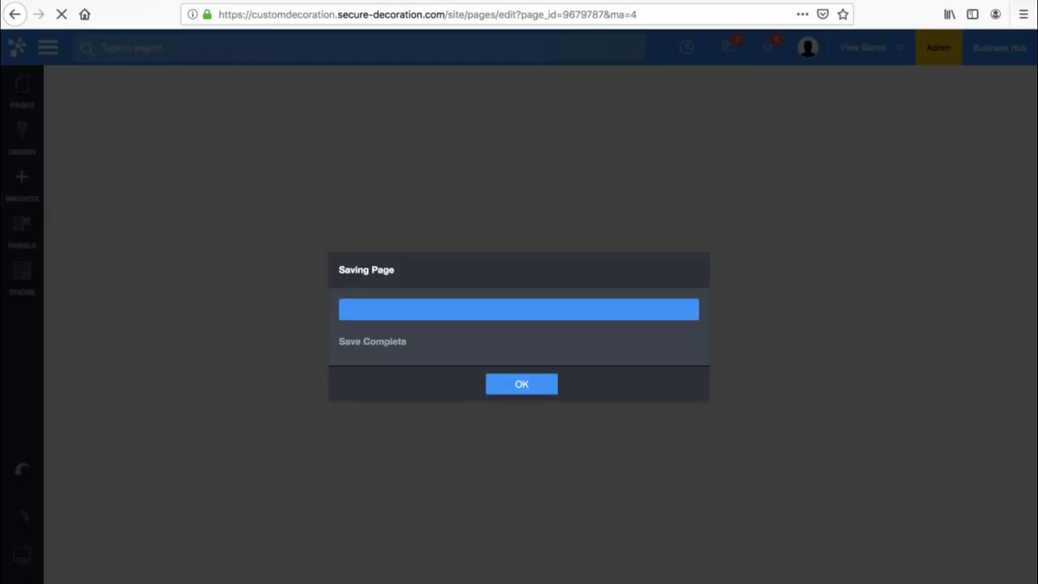
click(511, 384)
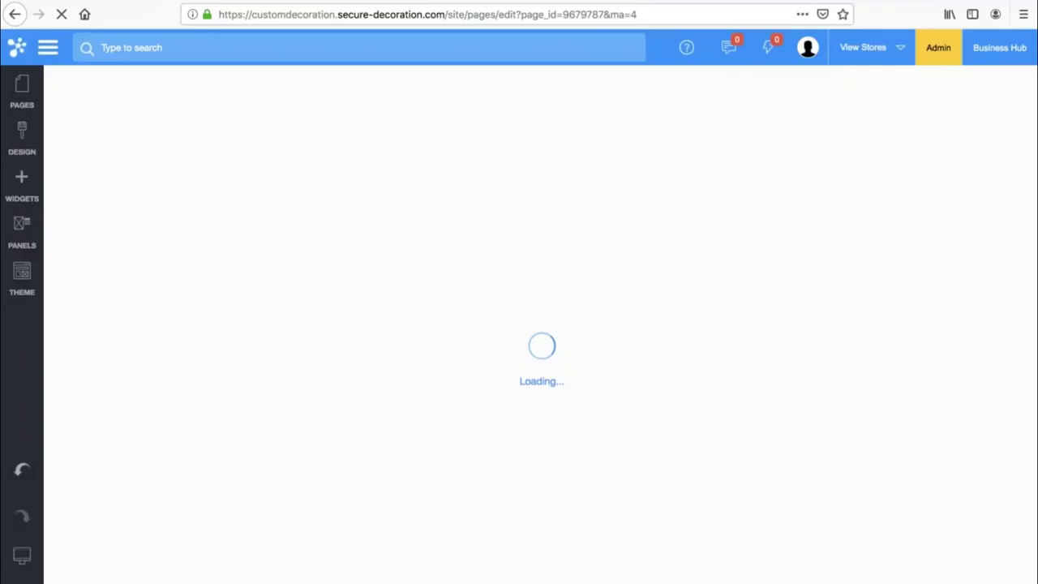
click(22, 86)
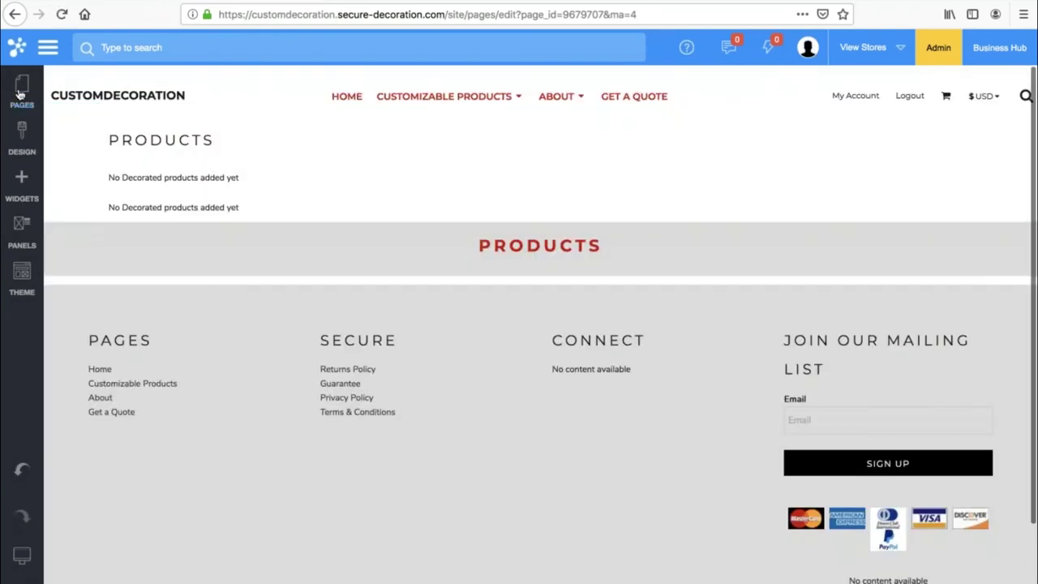
On the About / Contact page, clone the red title row above the footer and move one copy to the start of the page
click(20, 94)
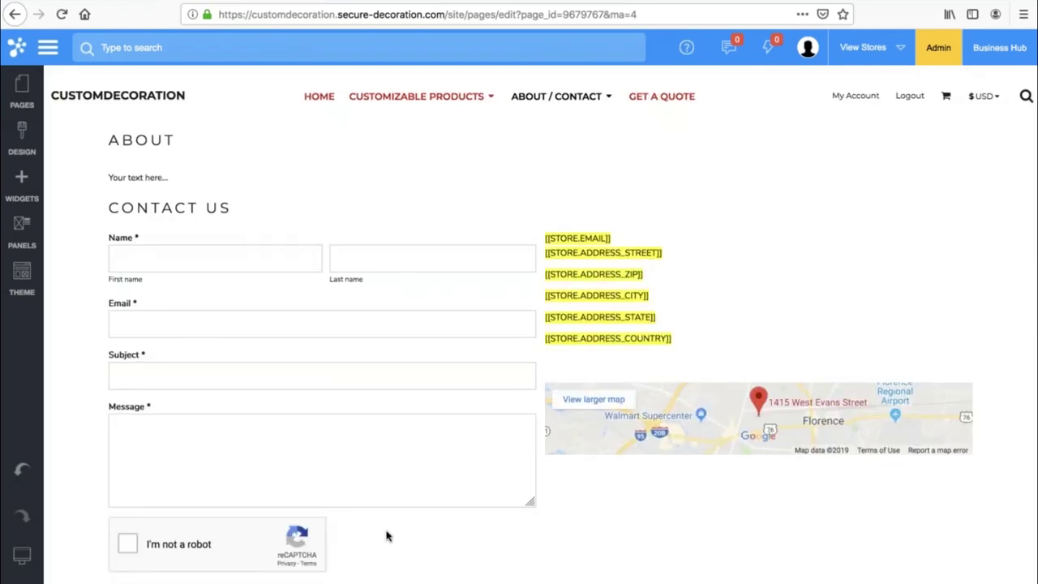
scroll(384, 538, down, 6)
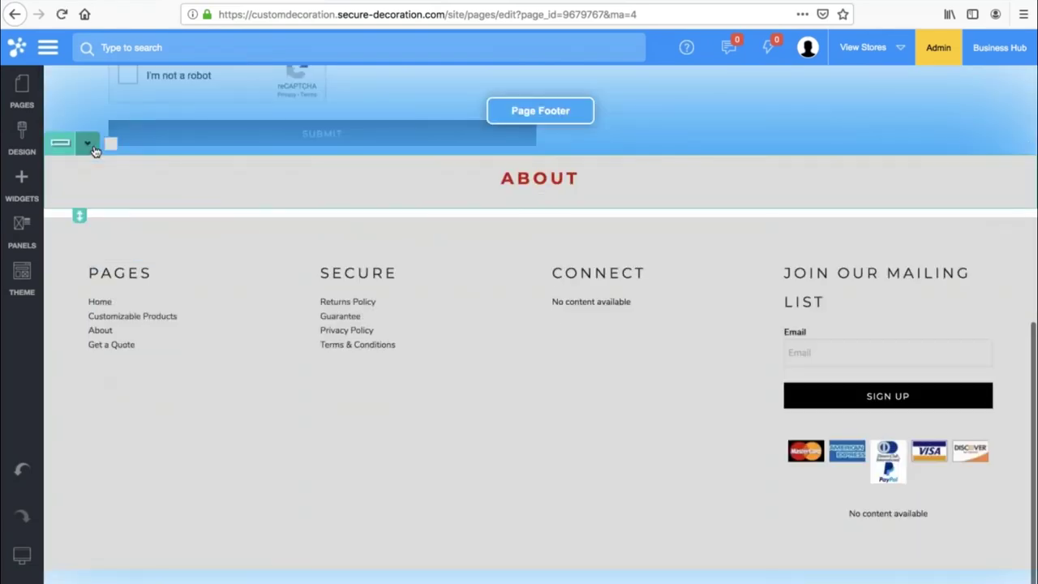
click(86, 143)
click(80, 270)
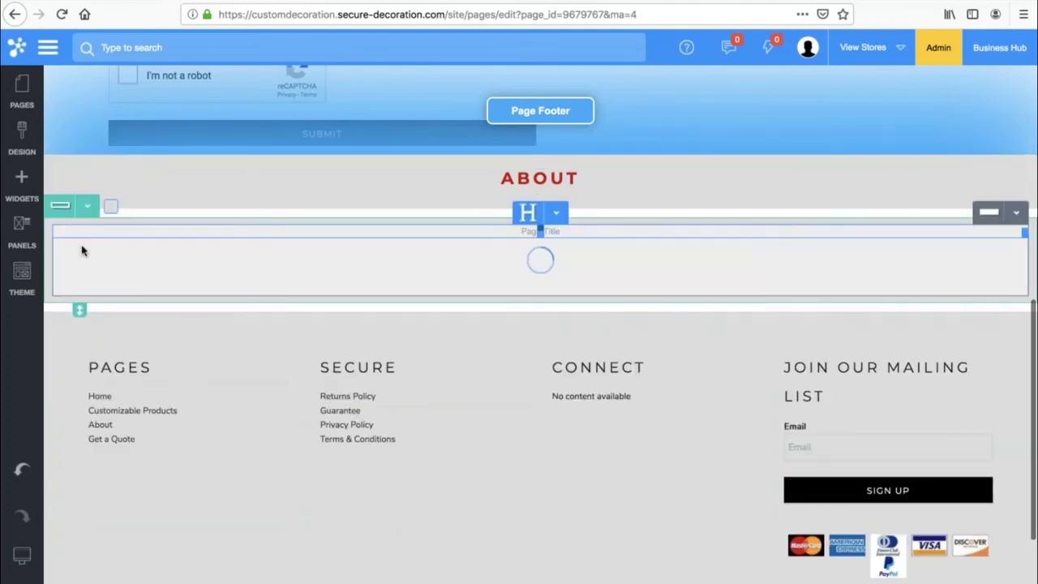
click(87, 144)
drag(77, 194, 91, 116)
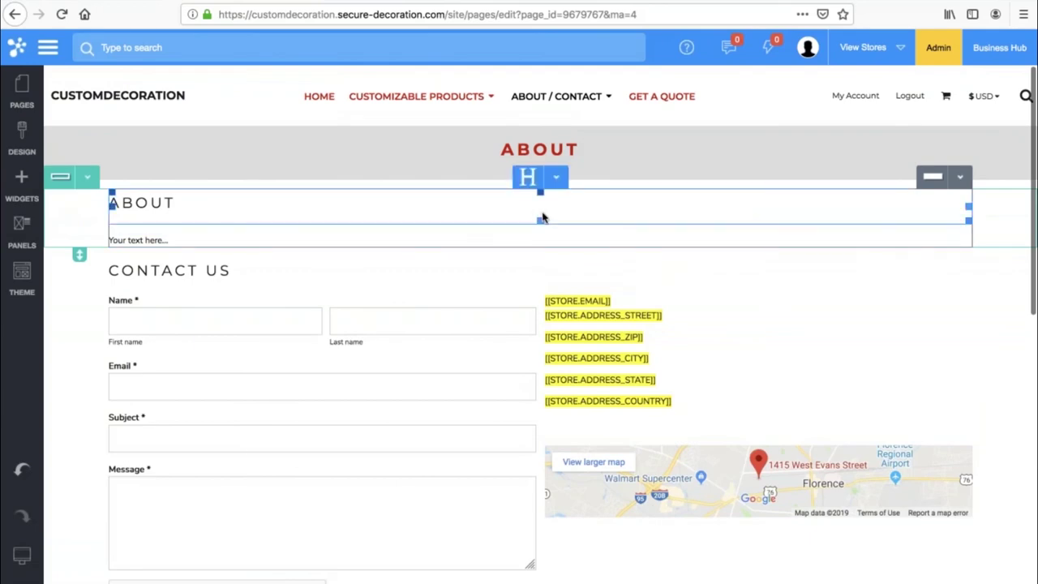
Delete the original About row with its title and placeholder text, and save the page
click(86, 176)
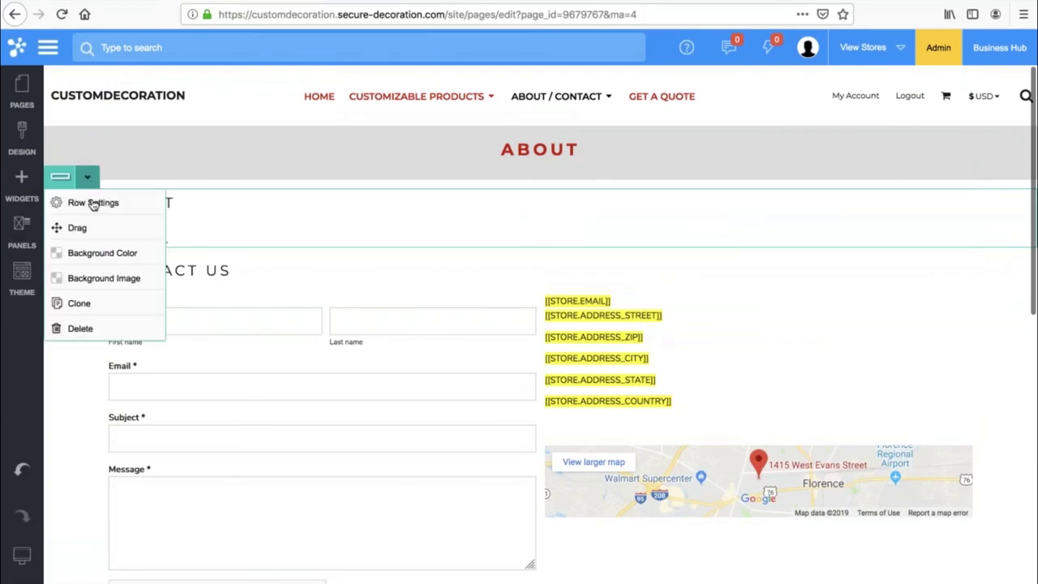
click(95, 328)
click(479, 366)
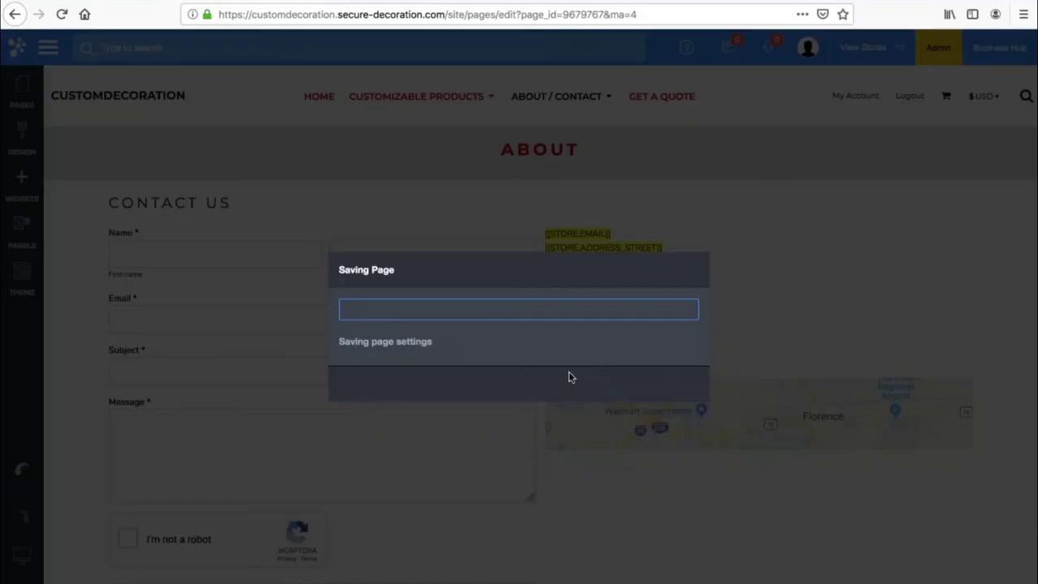
click(521, 384)
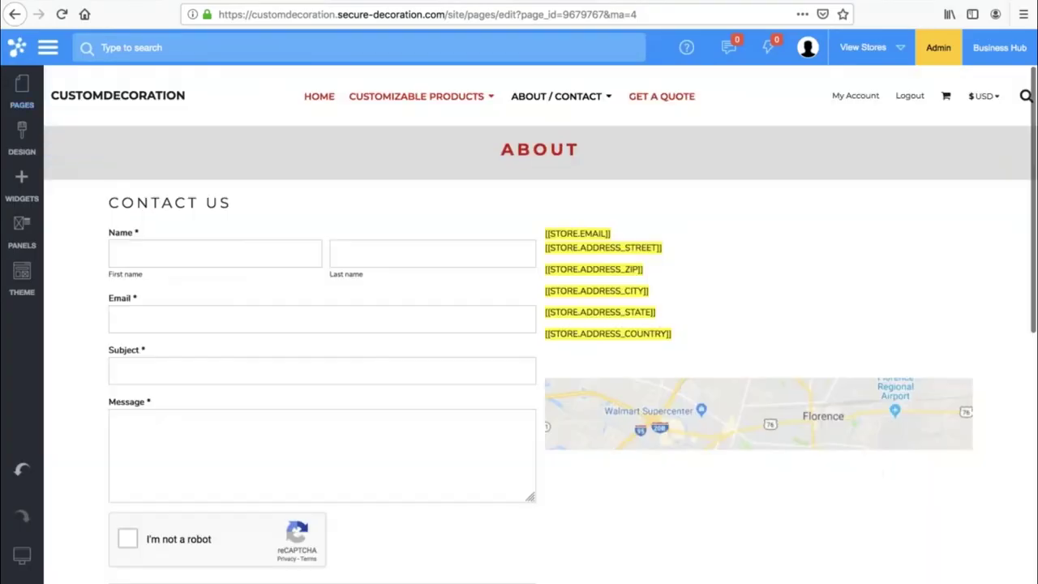
On the Customizable Products page, clone the red title row above the footer and move one copy to the start of the page
click(22, 82)
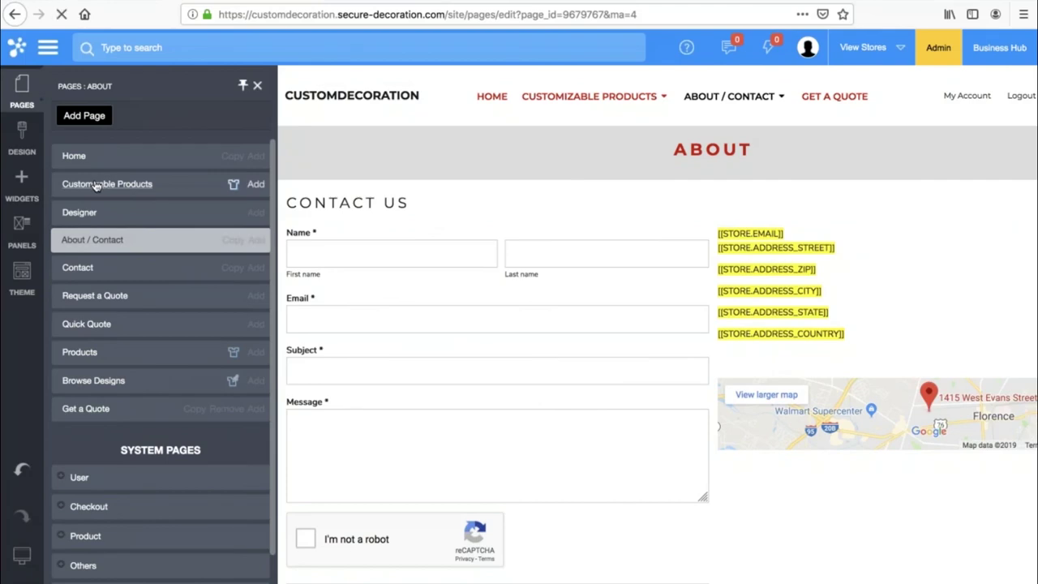
click(94, 186)
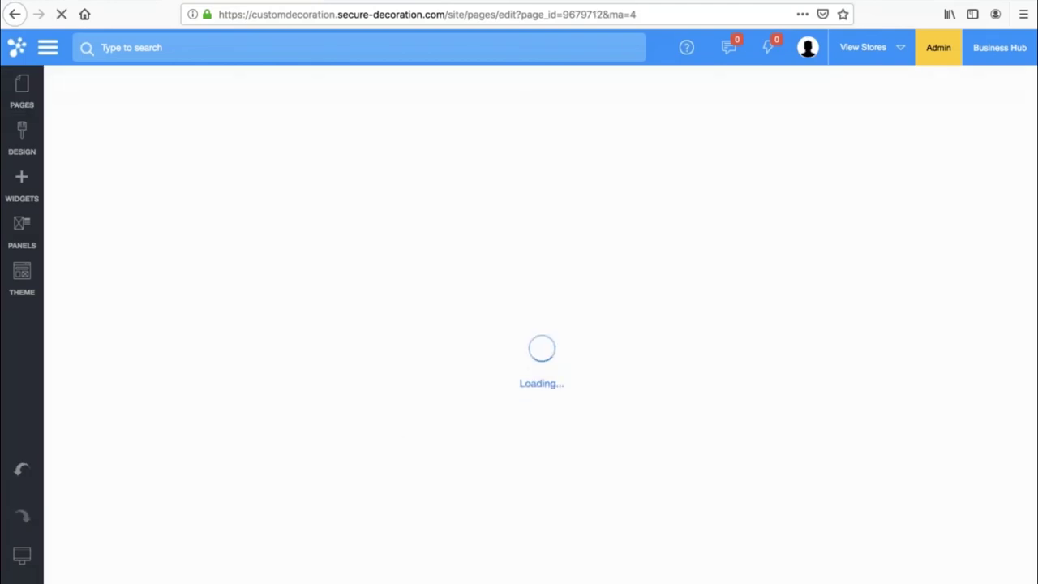
scroll(210, 467, down, 15)
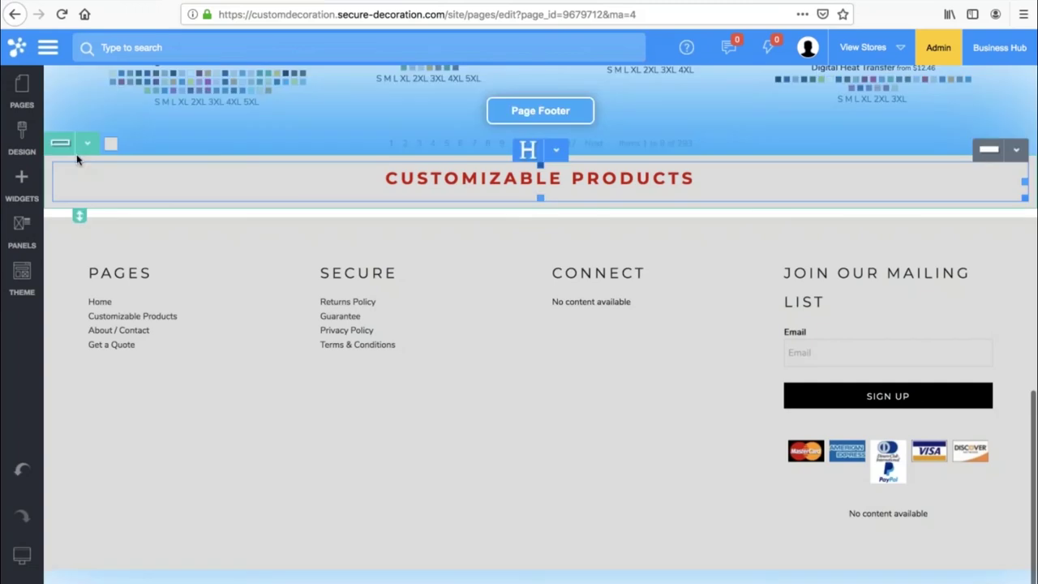
click(87, 143)
click(79, 269)
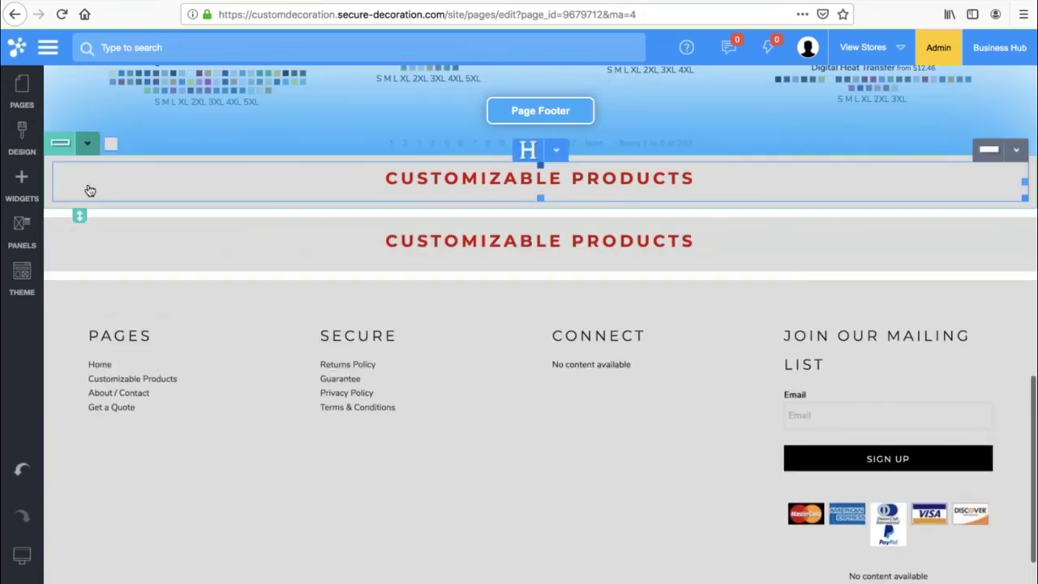
drag(87, 184, 82, 150)
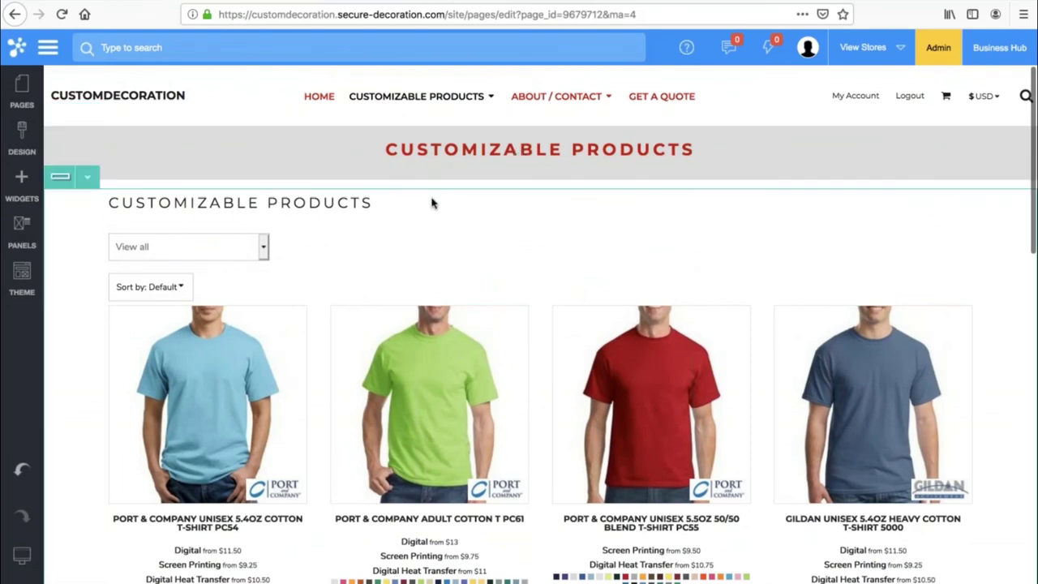
Delete the original Customizable Products page title above the product list and save the page
click(556, 177)
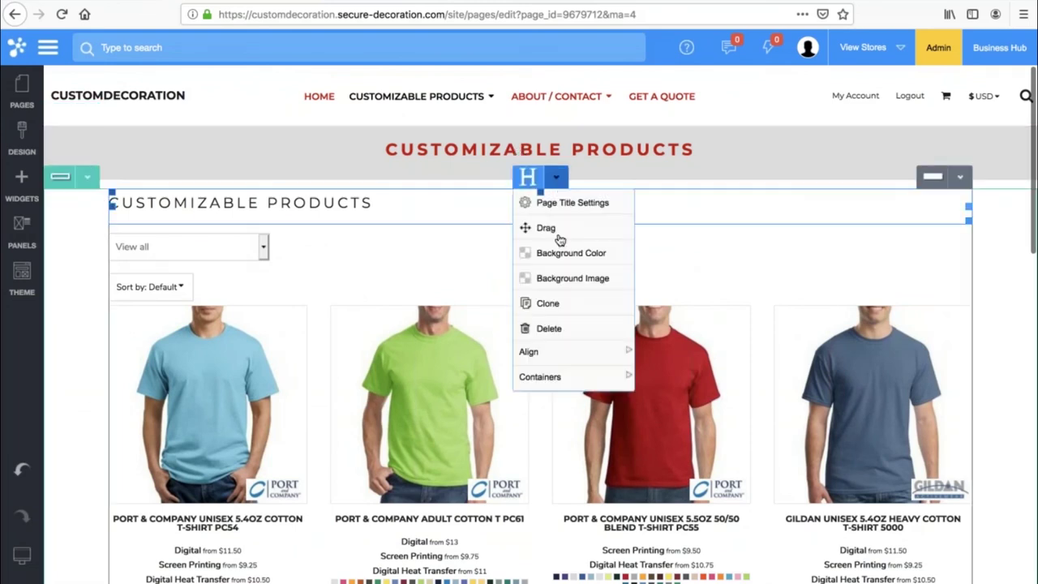
click(549, 328)
click(479, 366)
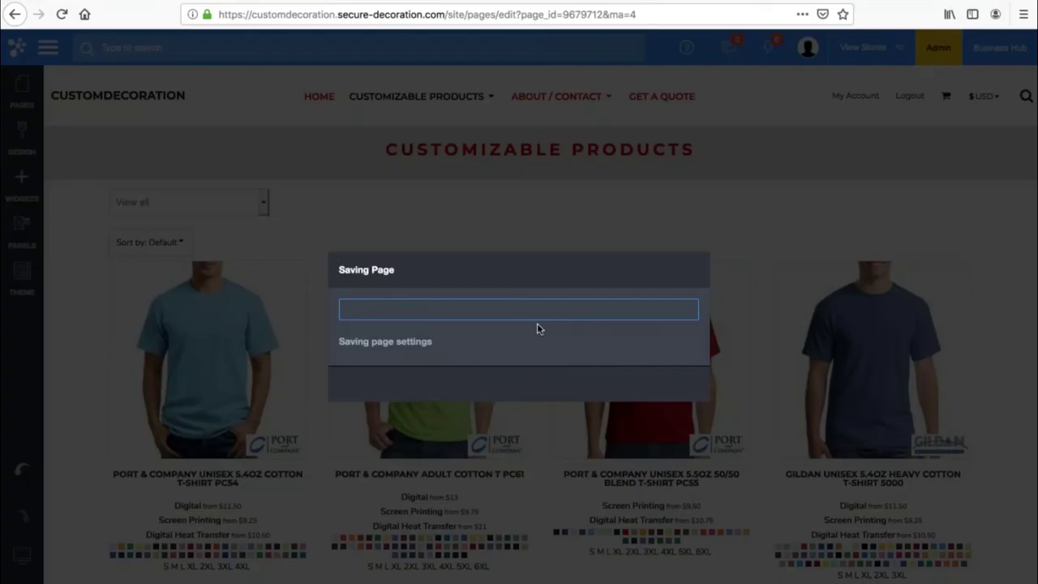
click(506, 387)
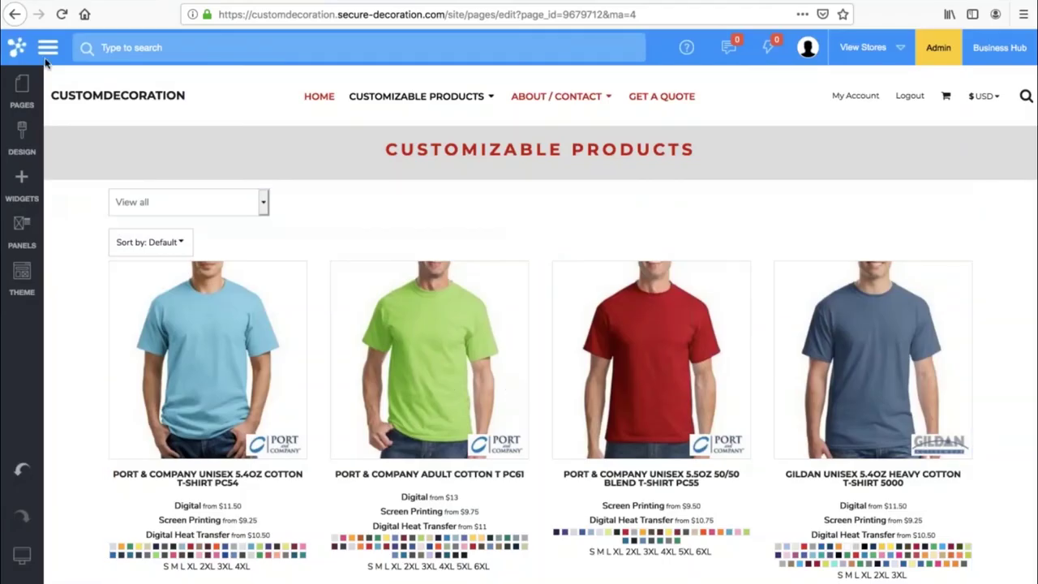
Reorder the site navigation so About / Contact comes directly after Home
click(22, 91)
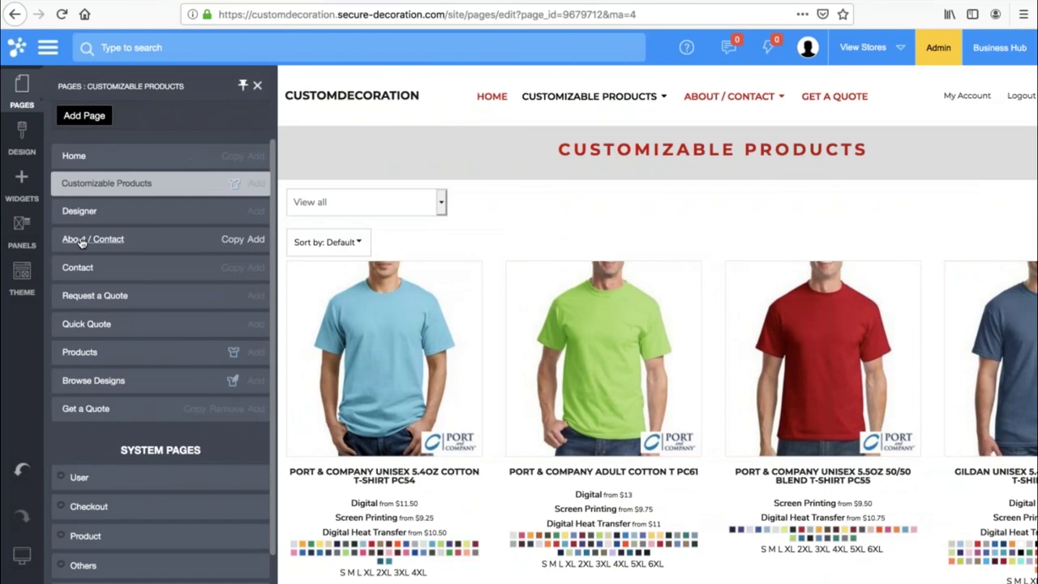
drag(76, 236, 115, 175)
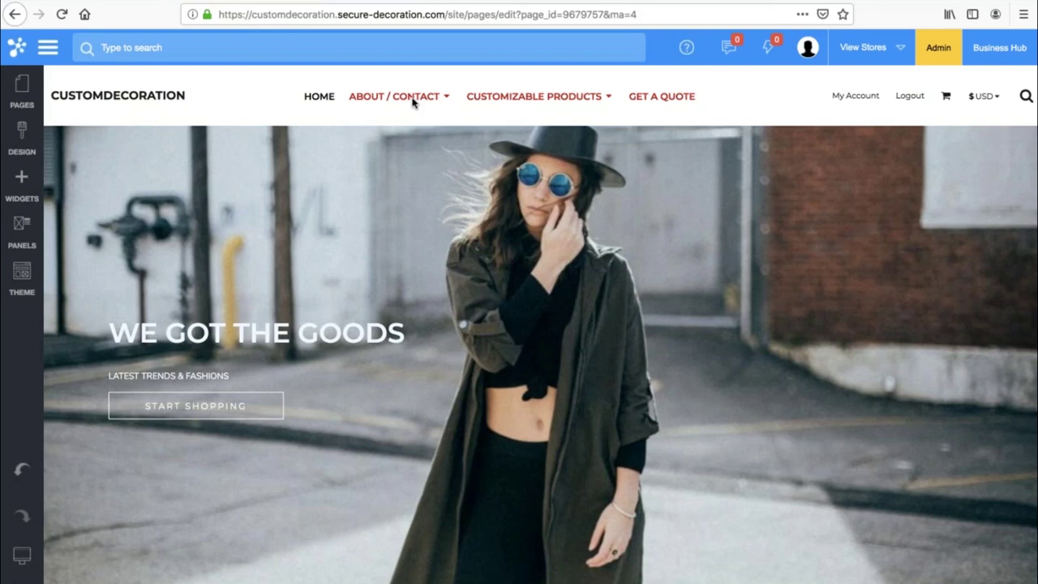
Add a new page named Services and place it between About / Contact and Customizable Products in the navigation
click(22, 89)
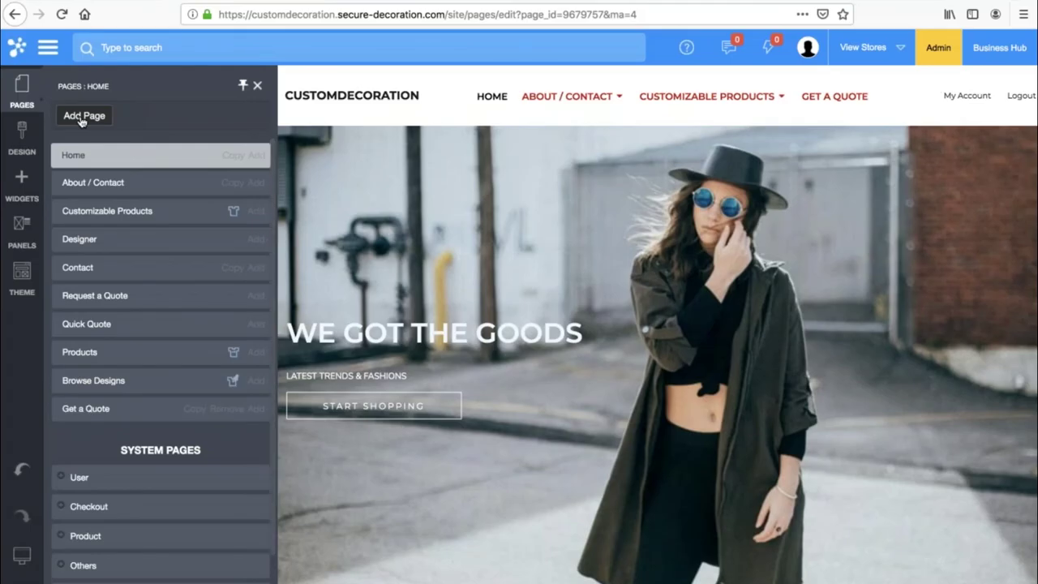
click(85, 116)
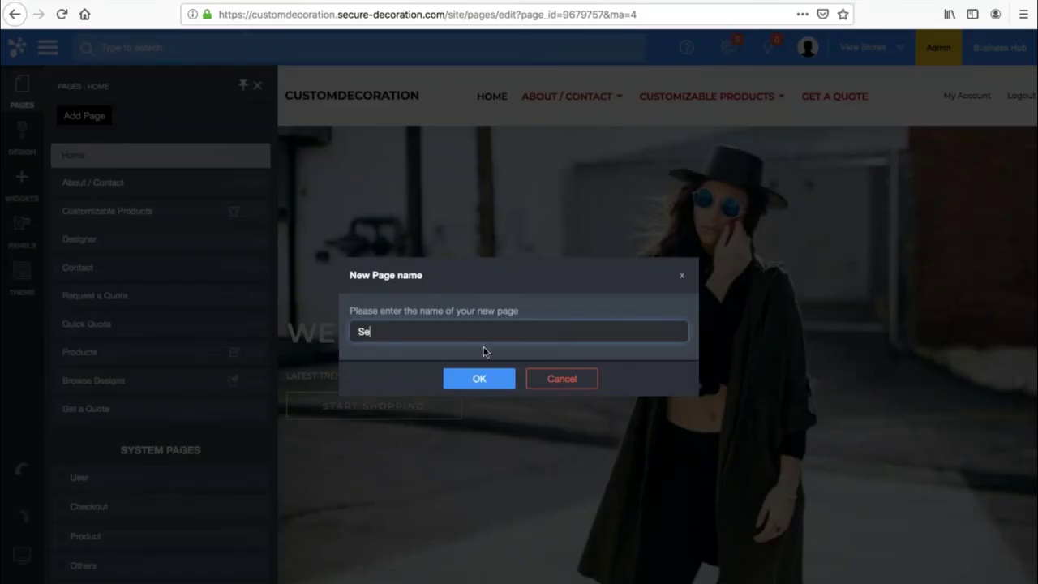
click(469, 378)
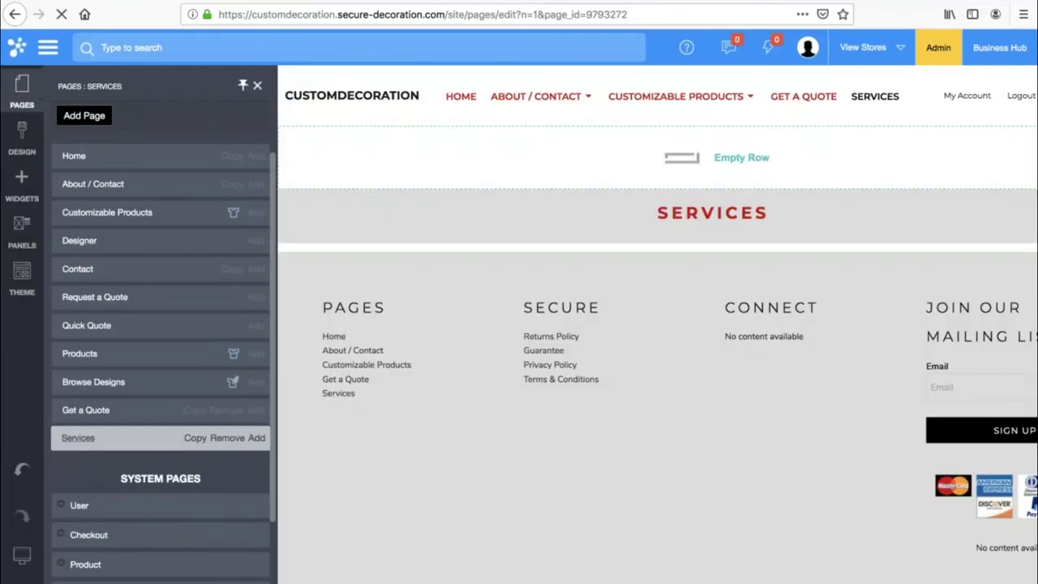
drag(81, 438, 135, 205)
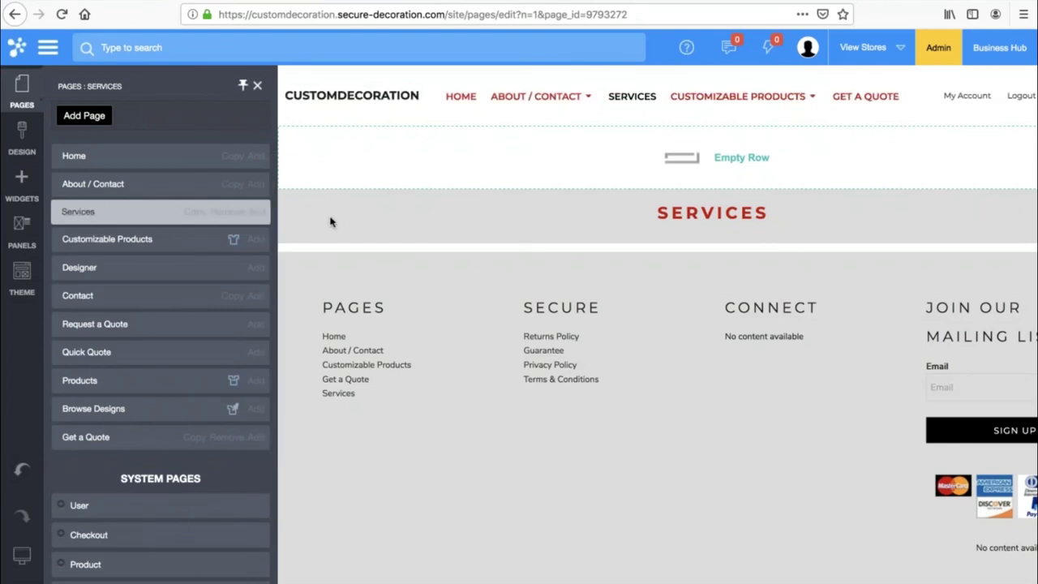
Move the Services title row above the empty row and save the page
click(329, 221)
click(87, 176)
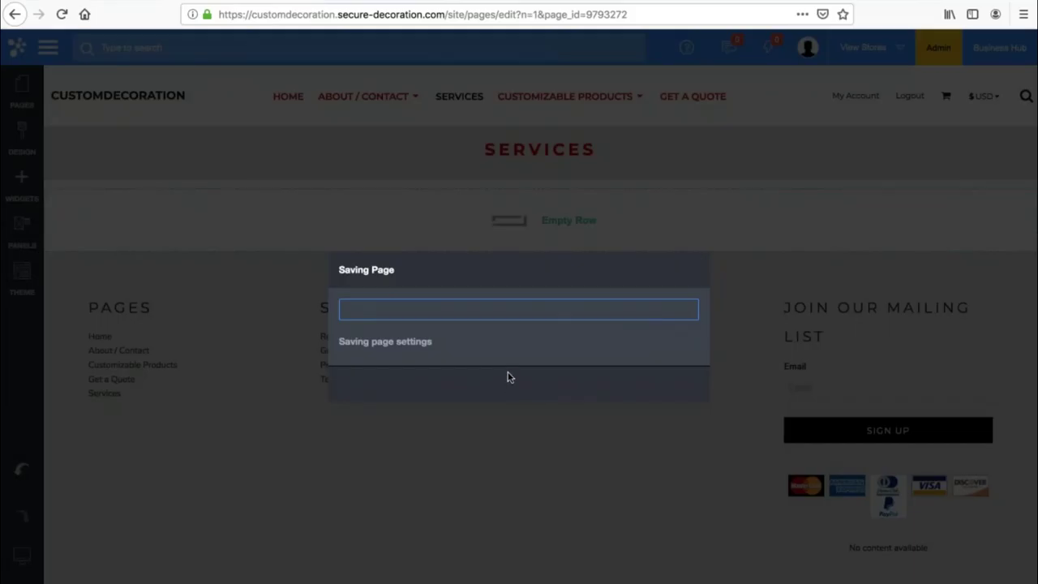
click(502, 382)
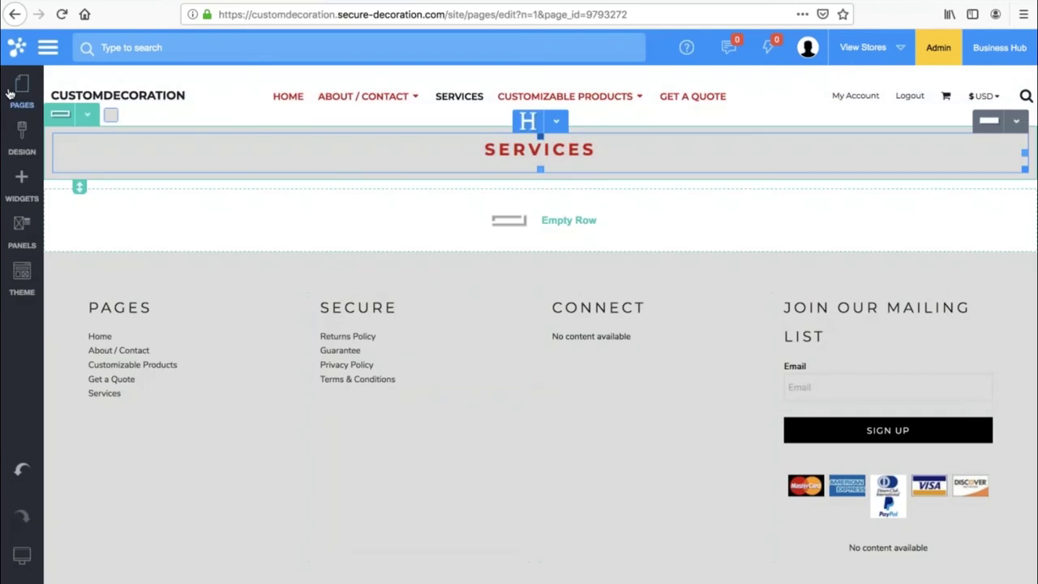
On the Home page, delete the We Got the Goods banner row and the product category row below it
click(11, 93)
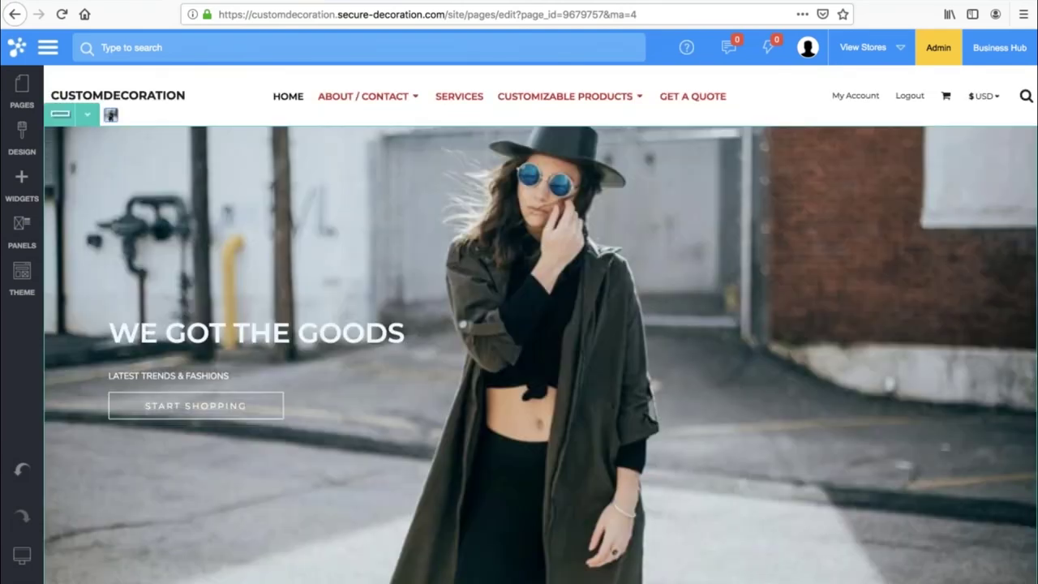
click(89, 119)
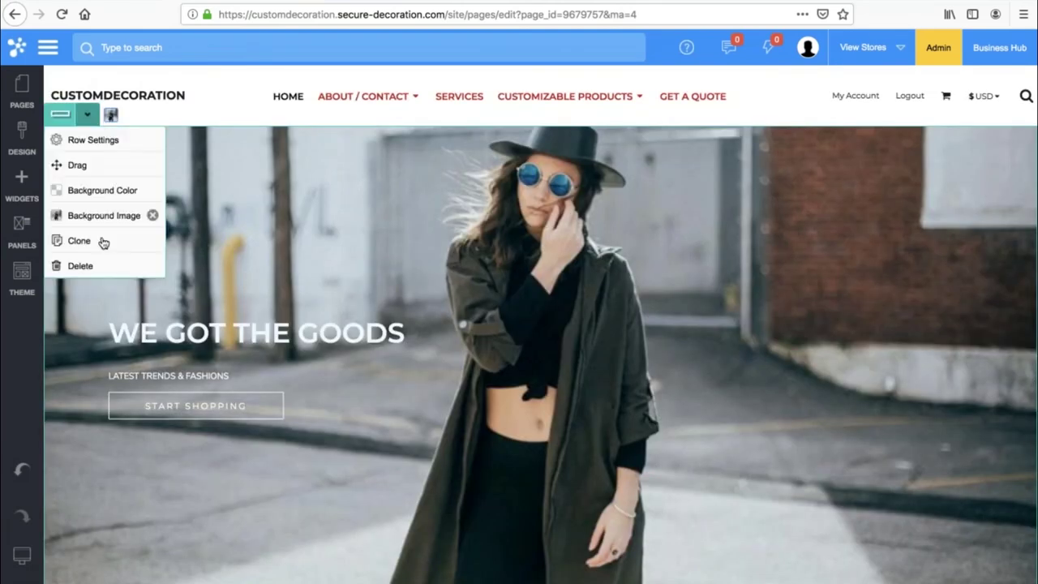
click(102, 271)
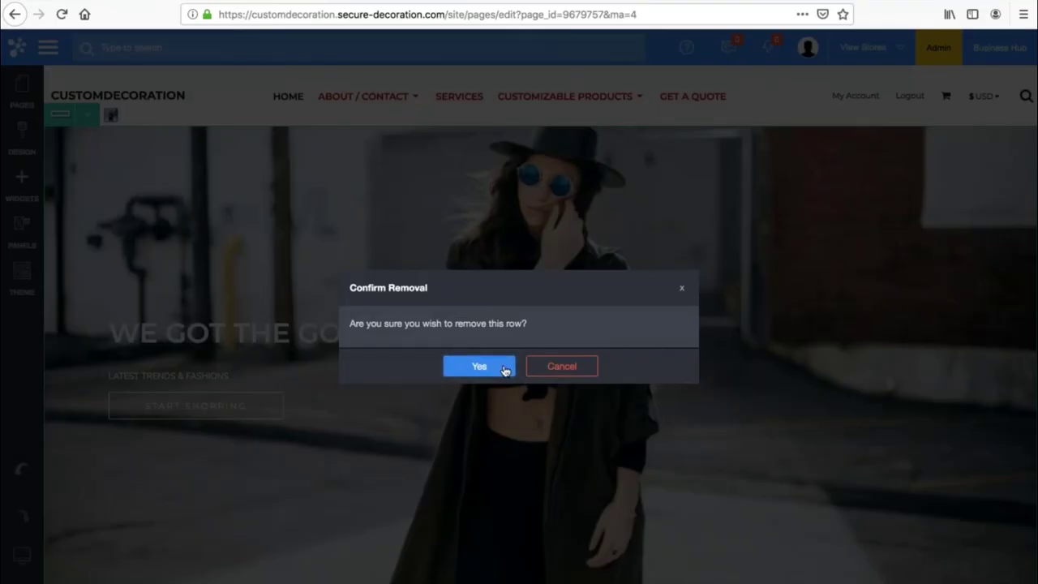
click(496, 365)
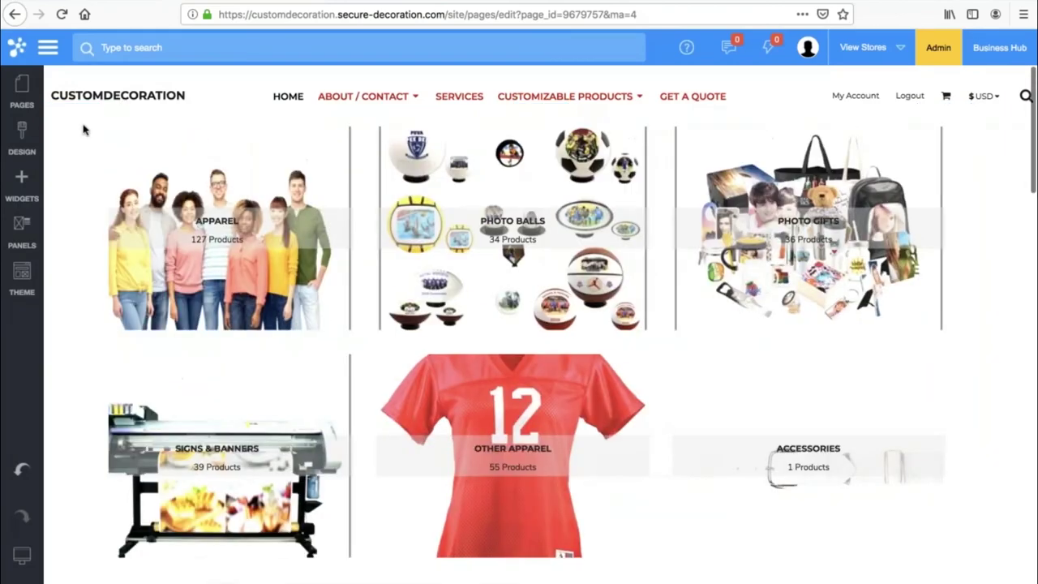
click(87, 115)
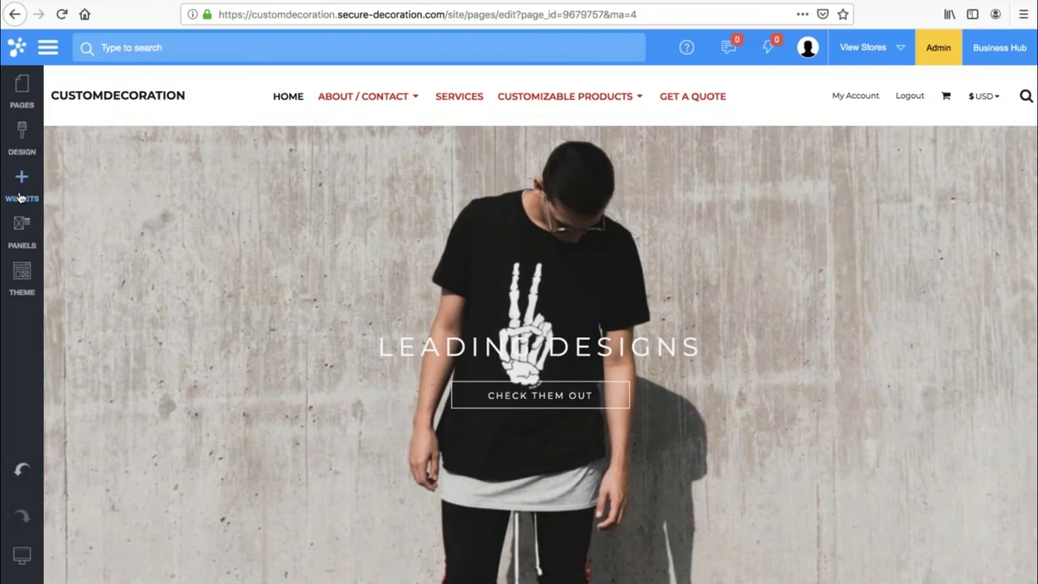
Add the We Make Merch large banner panel at the start of the Home page
click(20, 197)
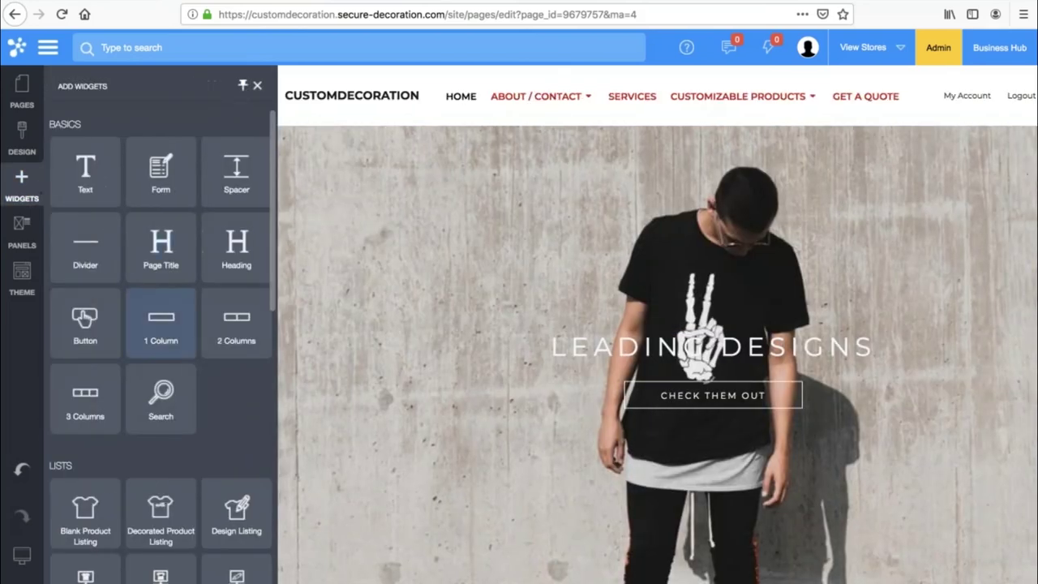
click(24, 247)
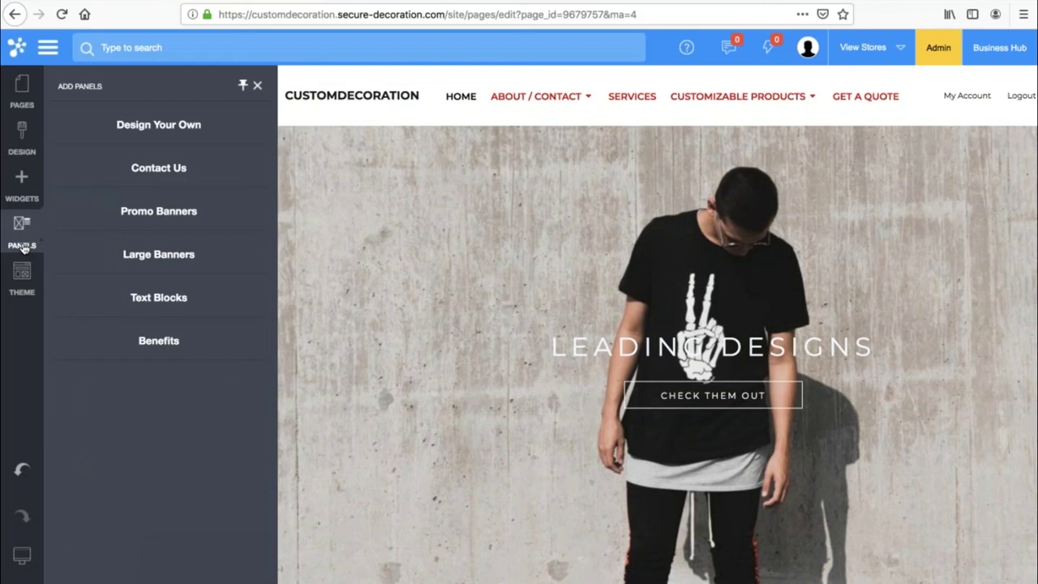
click(160, 255)
drag(160, 268, 472, 140)
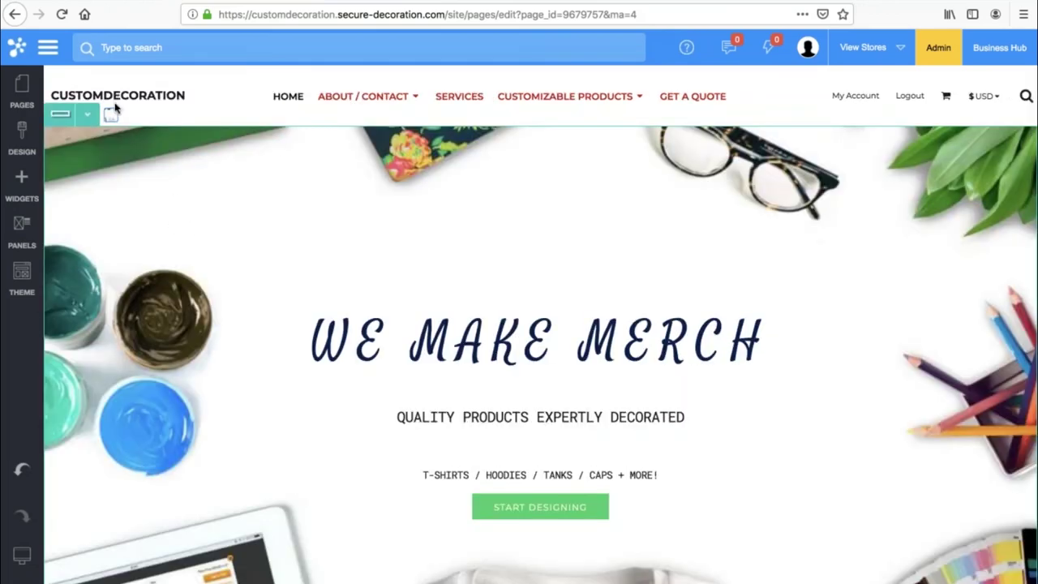
Review the stock background photos for the We Make Merch banner and check that its heading can be edited
click(112, 117)
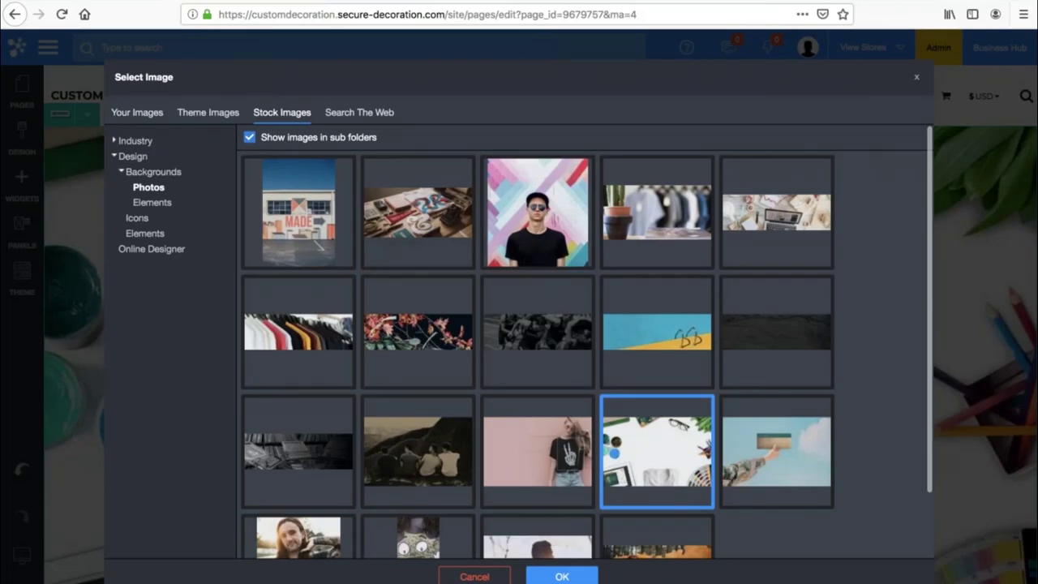
key(Return)
scroll(493, 324, down, 3)
click(527, 197)
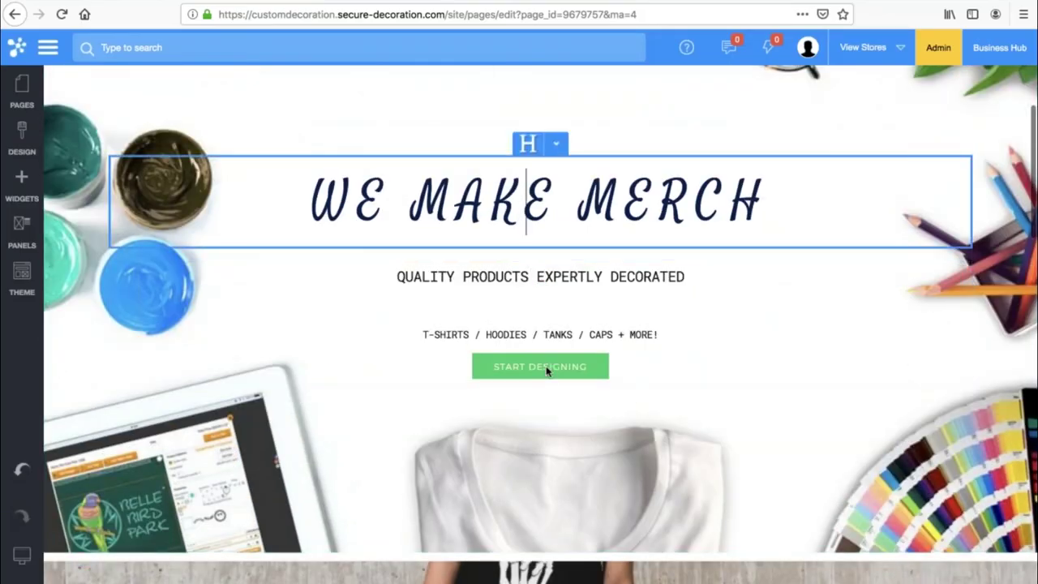
Insert the blue three-column text block panel with titles and buttons between the We Make Merch and Leading Designs banners
scroll(546, 366, down, 2)
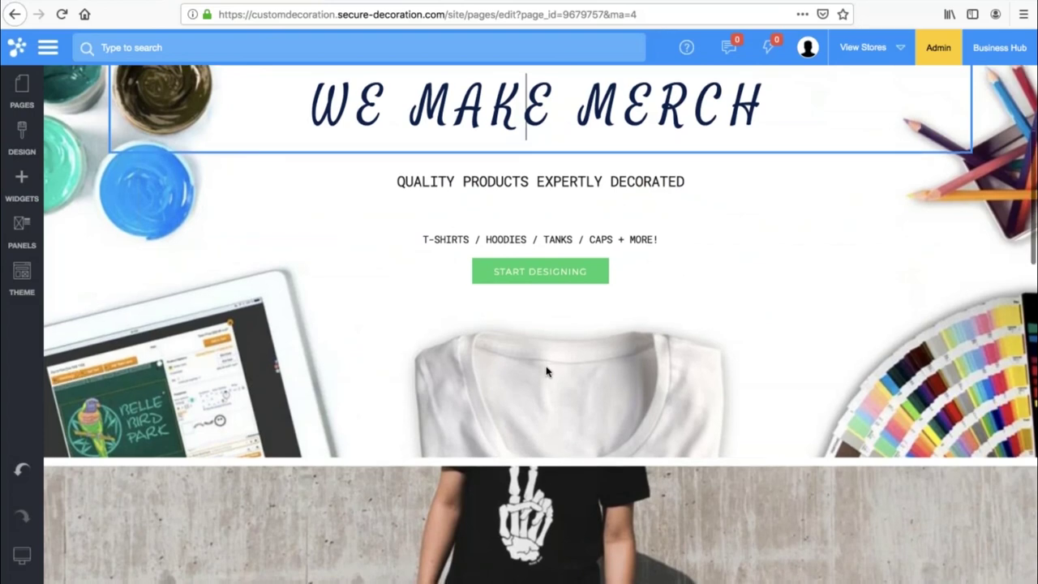
scroll(547, 370, down, 1)
click(22, 228)
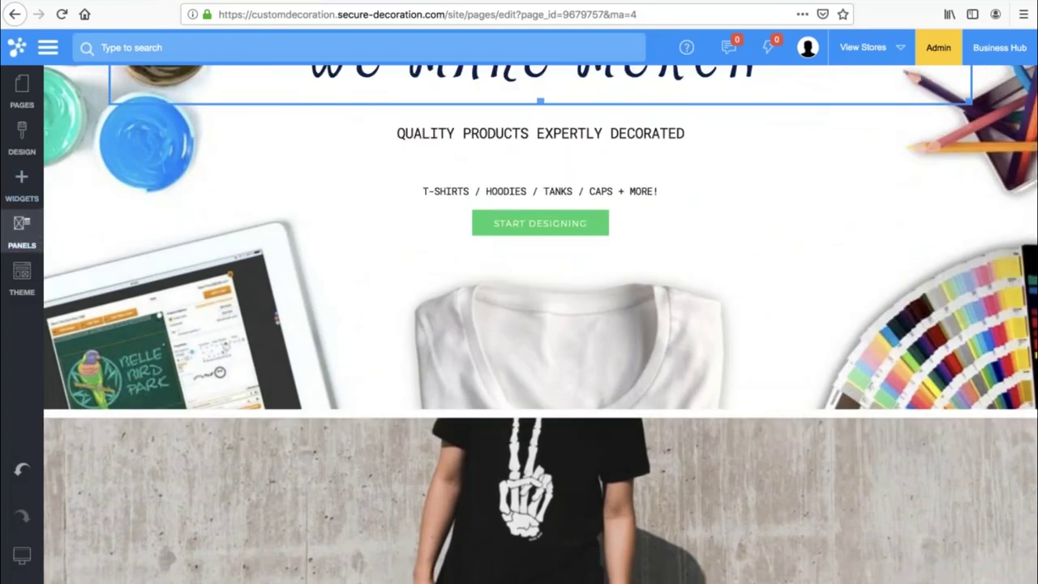
click(68, 122)
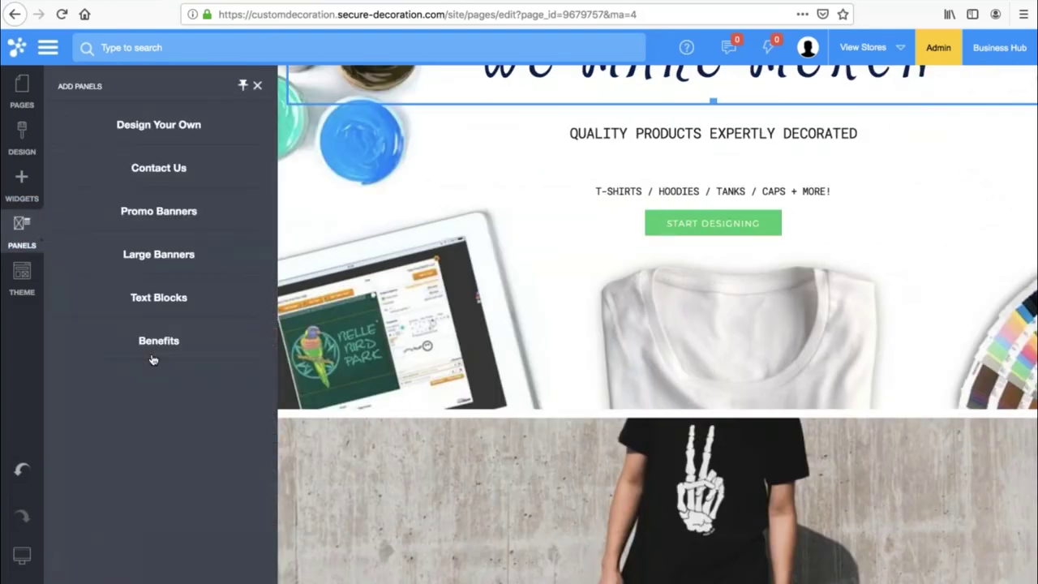
click(159, 298)
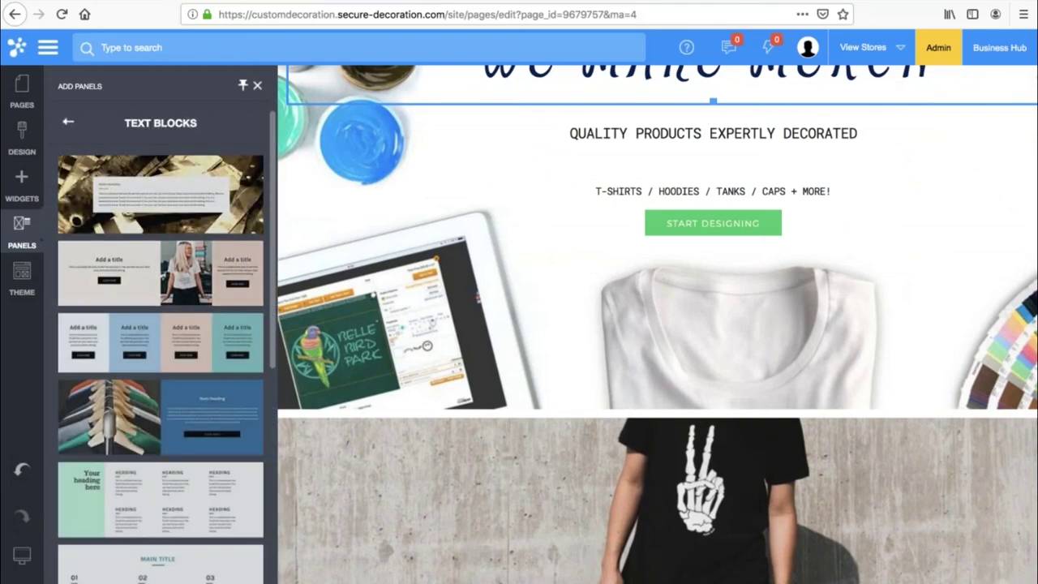
scroll(160, 365, down, 5)
drag(160, 330, 430, 409)
scroll(406, 443, down, 2)
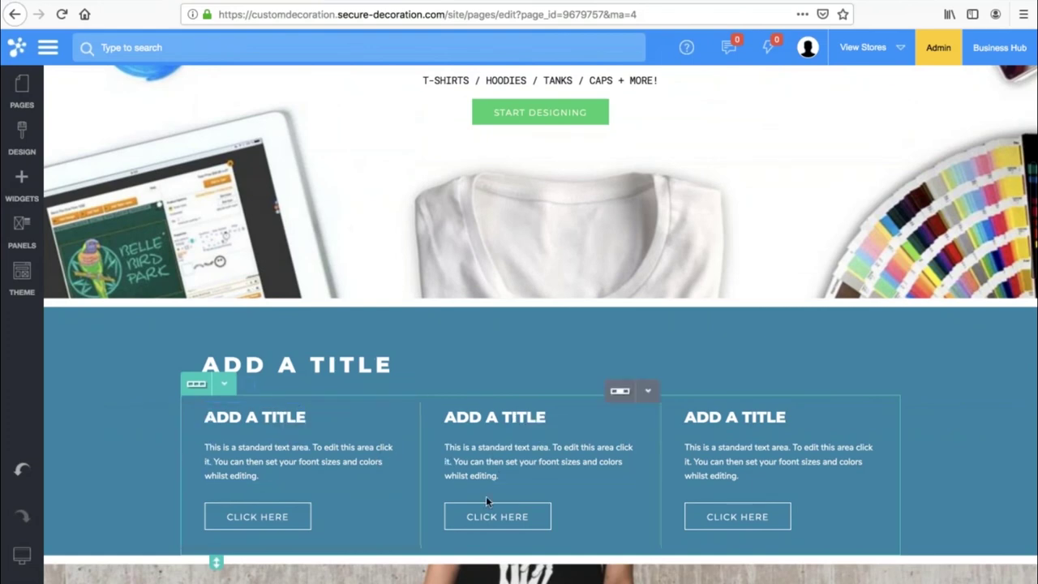
scroll(486, 500, up, 5)
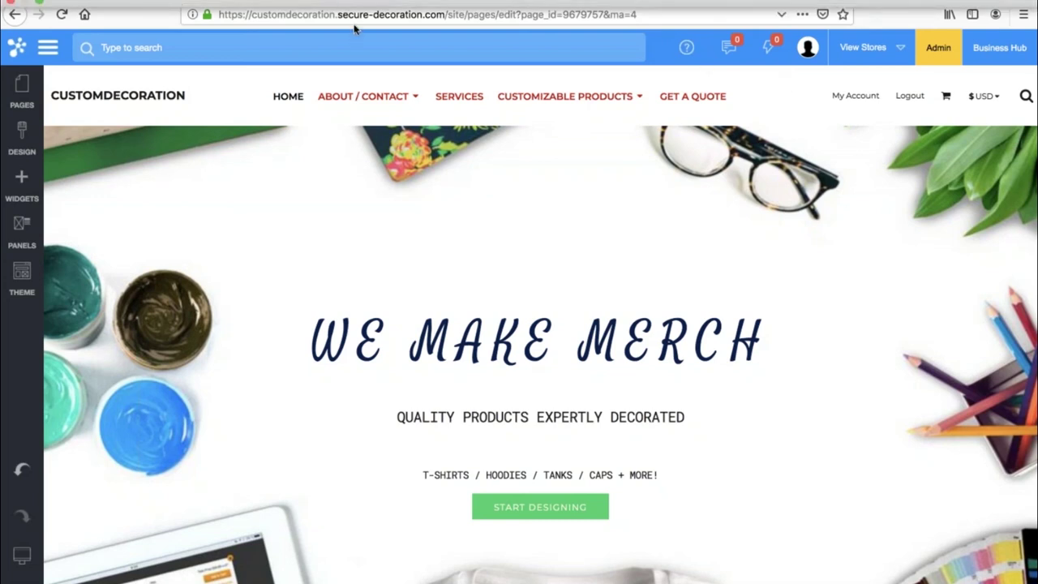
Go to deconetwork.com in a new browser tab and open its DecoPro page
key(super+t)
text(d)
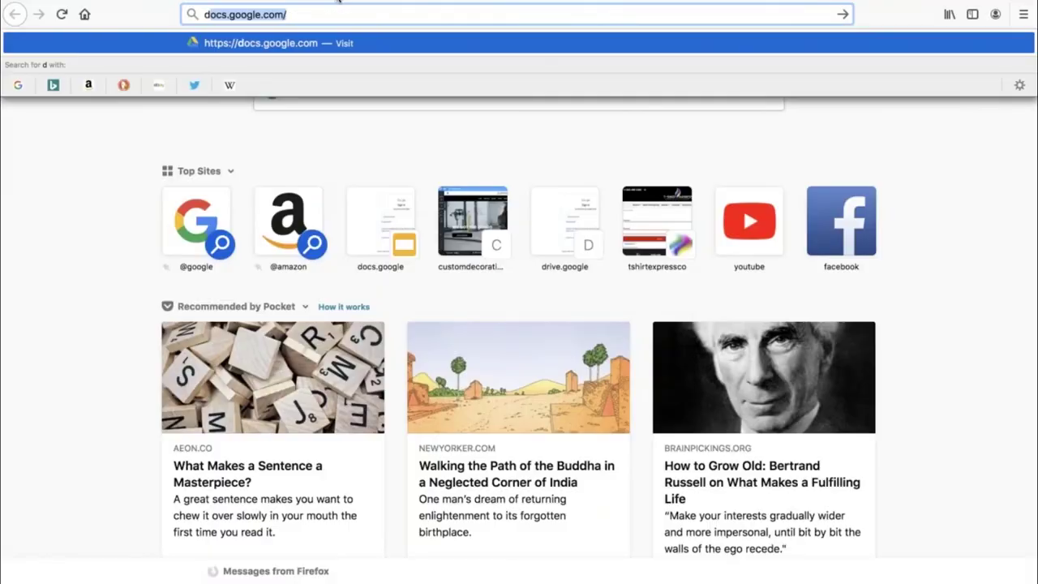
text(econetwork.com)
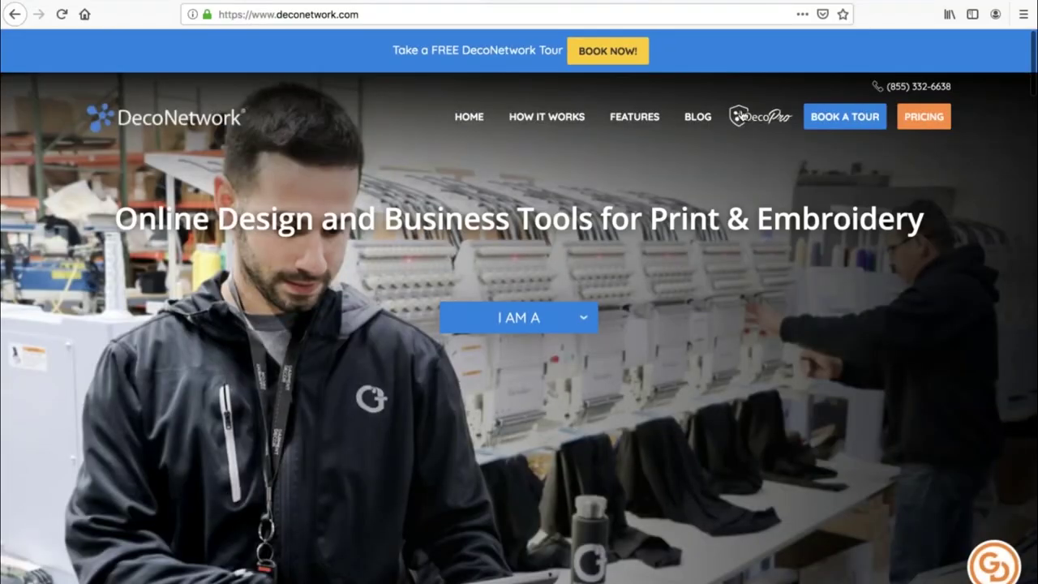
click(742, 116)
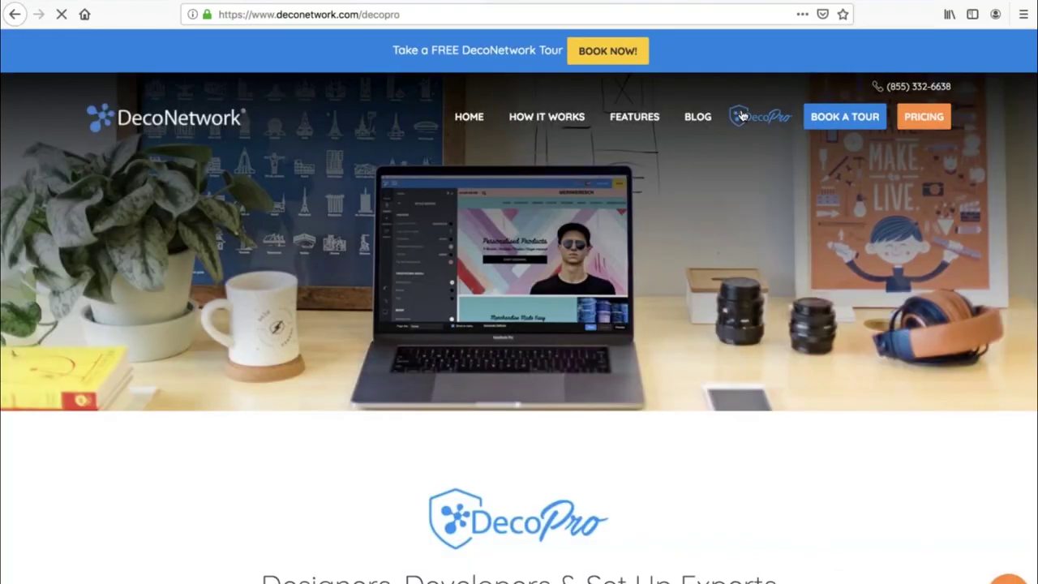
Look over the services listed on the DecoPro page and open the Services page of decoexperts.com
scroll(592, 409, down, 20)
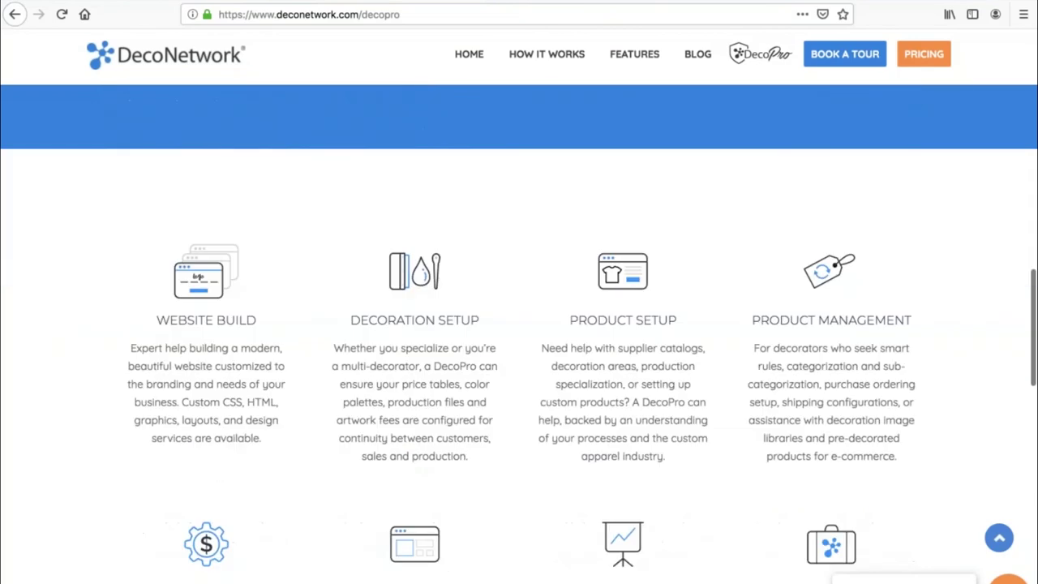
key(F5)
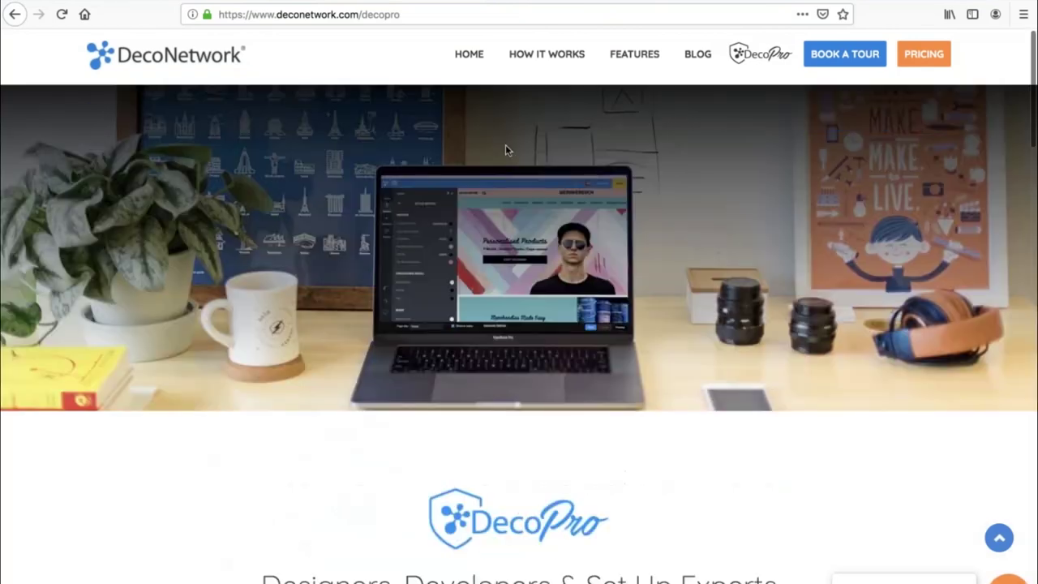
key(ctrl+l)
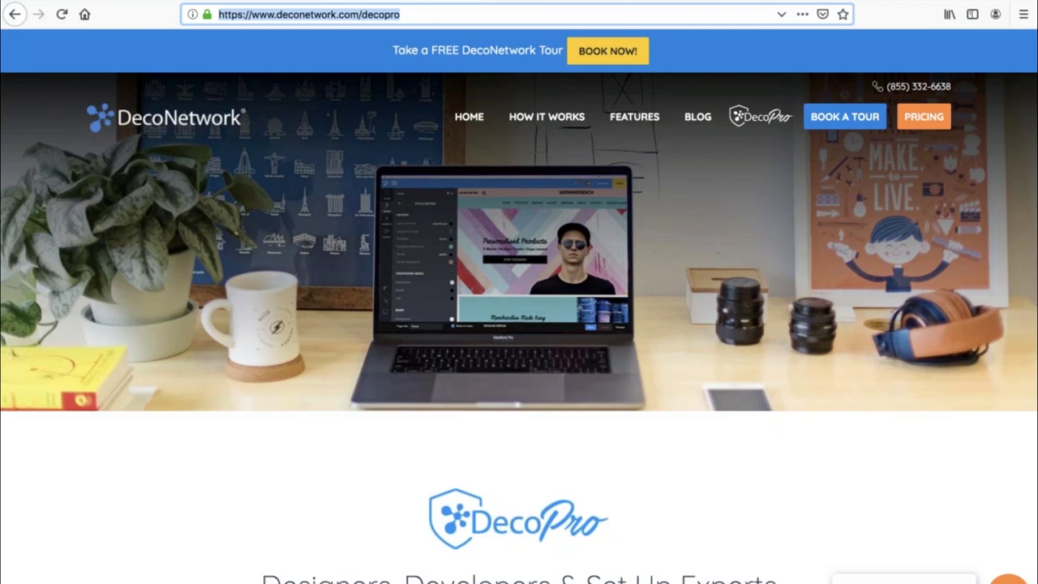
text(decoexperts.com)
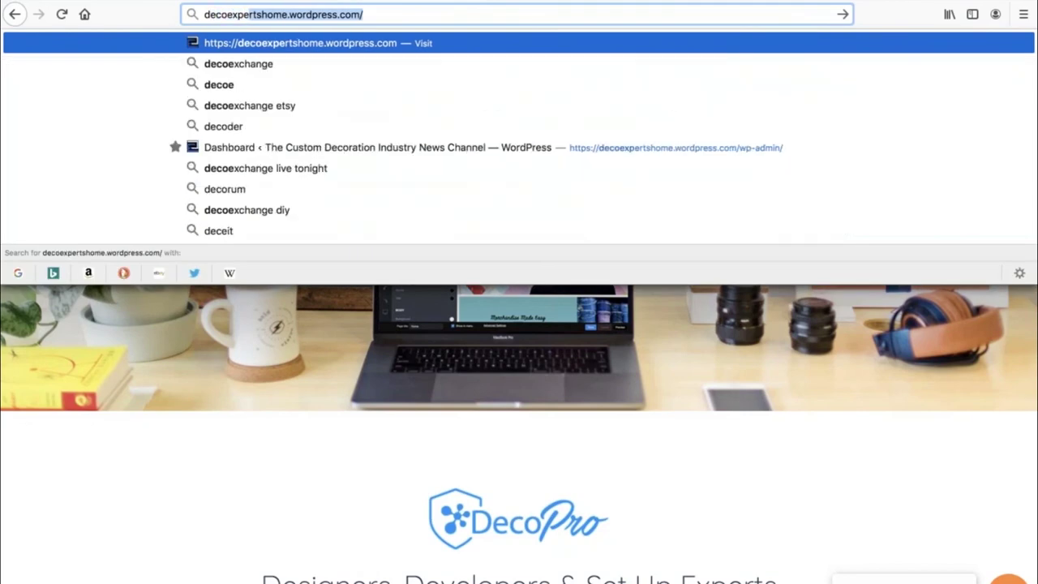
key(Return)
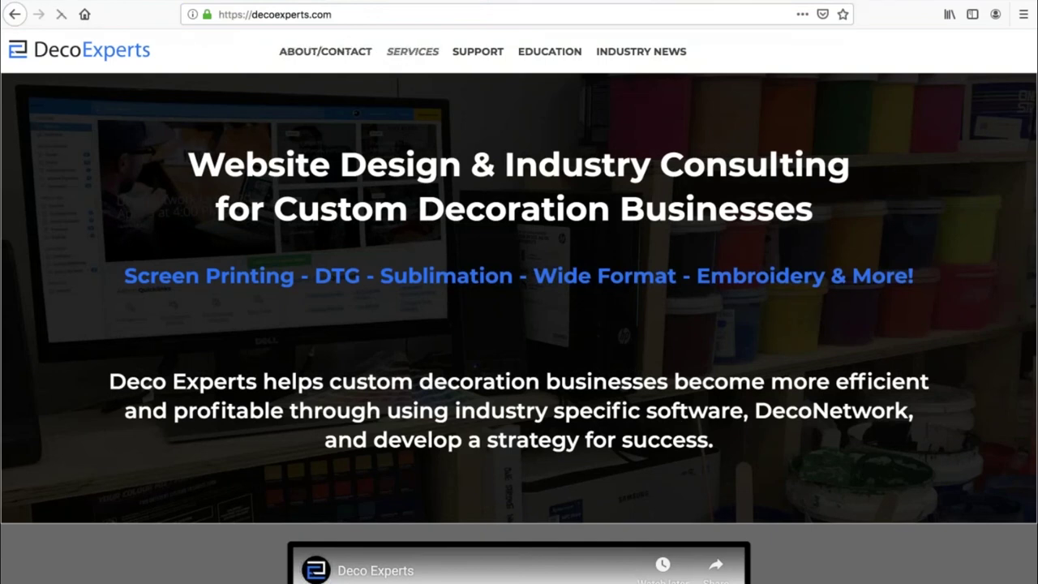
click(400, 53)
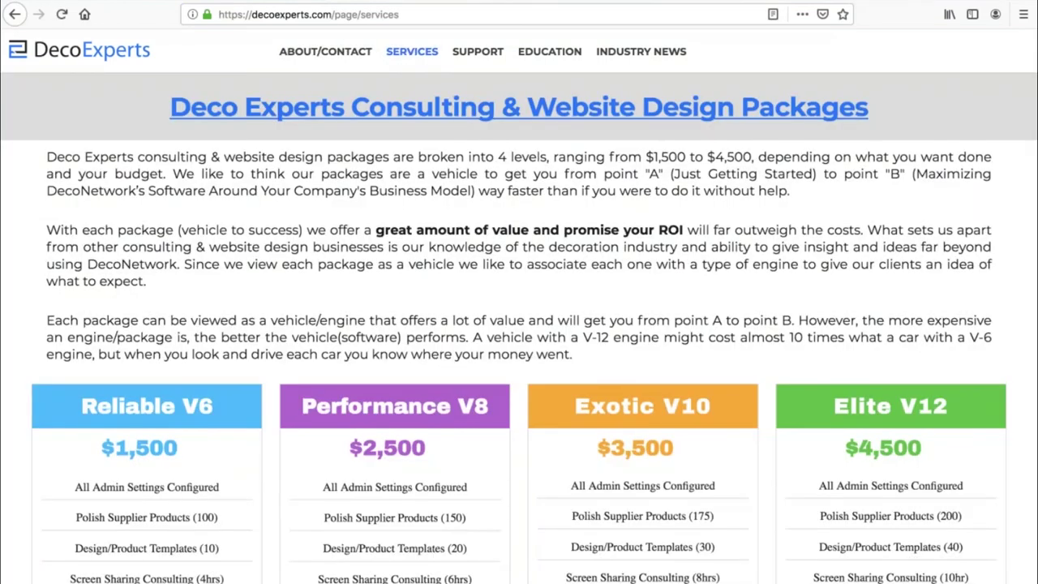